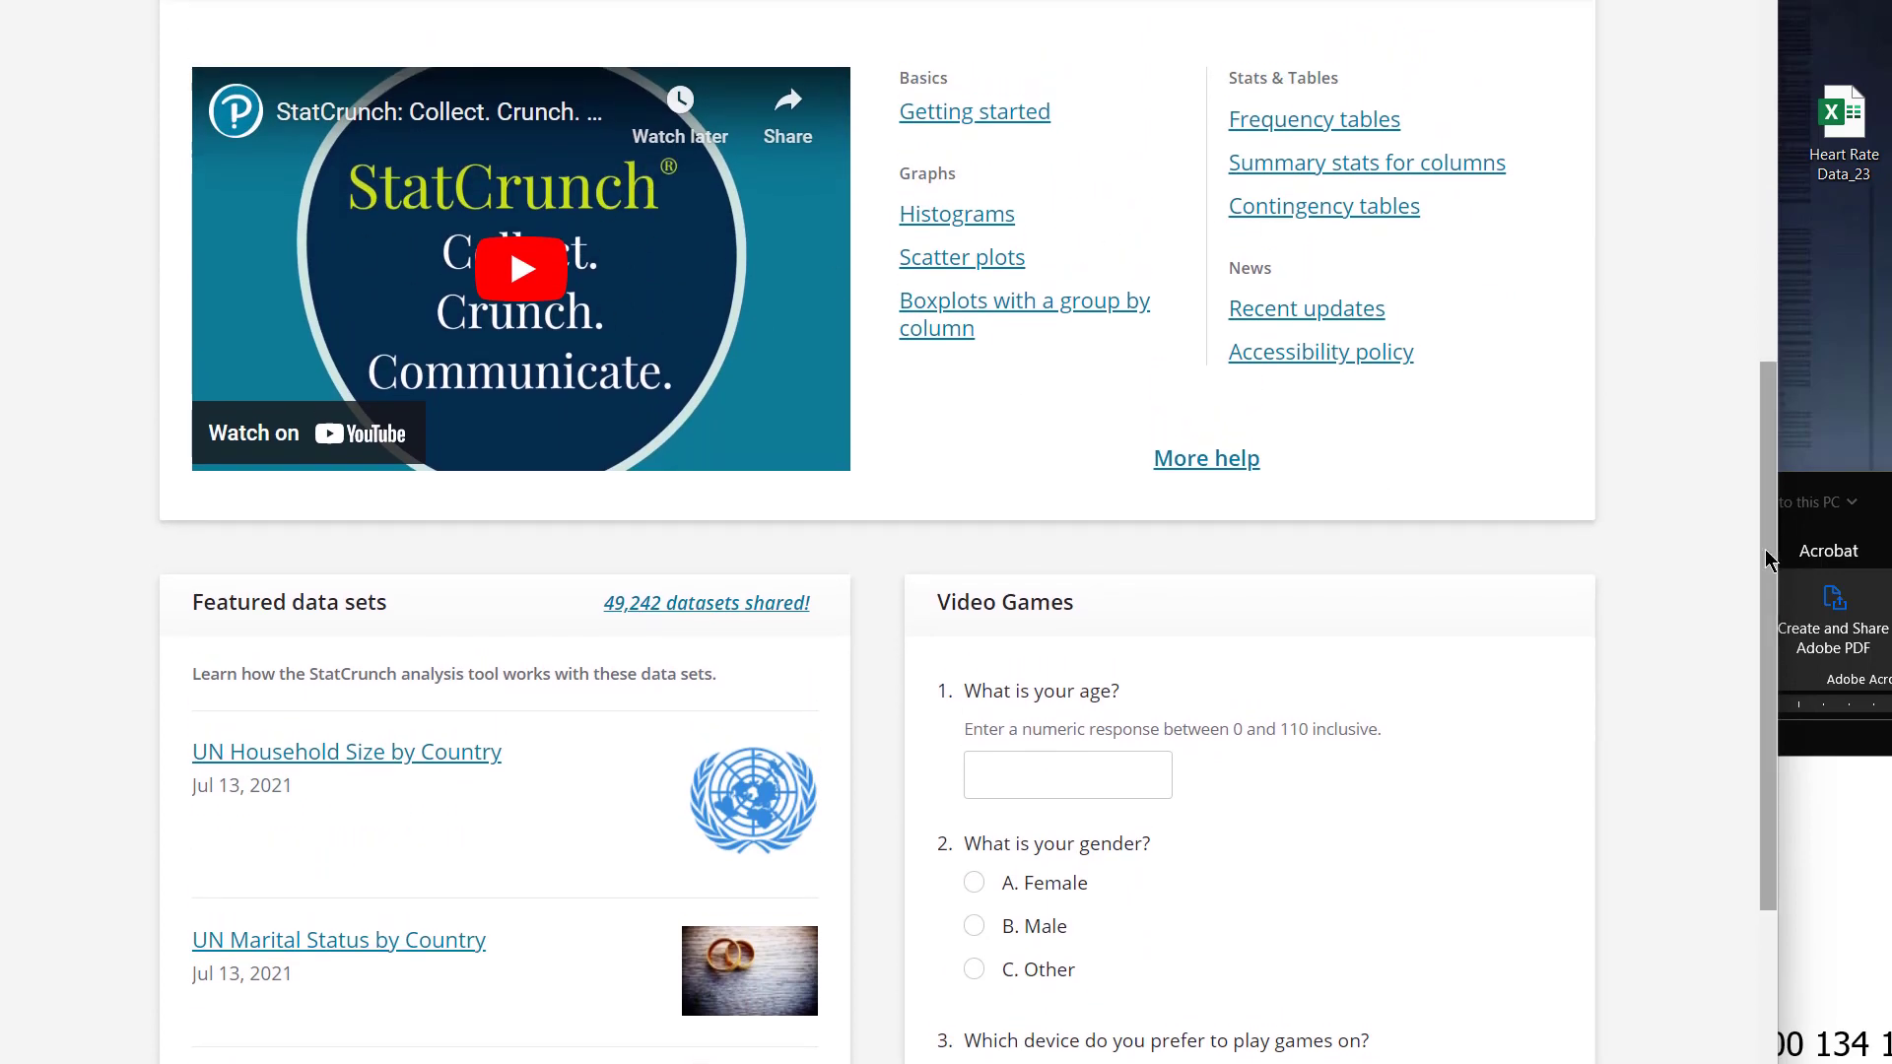
- Open StatCrunch with a blank data table from the home page
{"action": "scroll", "coordinate": [1771, 396], "scroll_direction": "up", "scroll_amount": 7}
{"action": "scroll", "coordinate": [1771, 272], "scroll_direction": "up", "scroll_amount": 1}
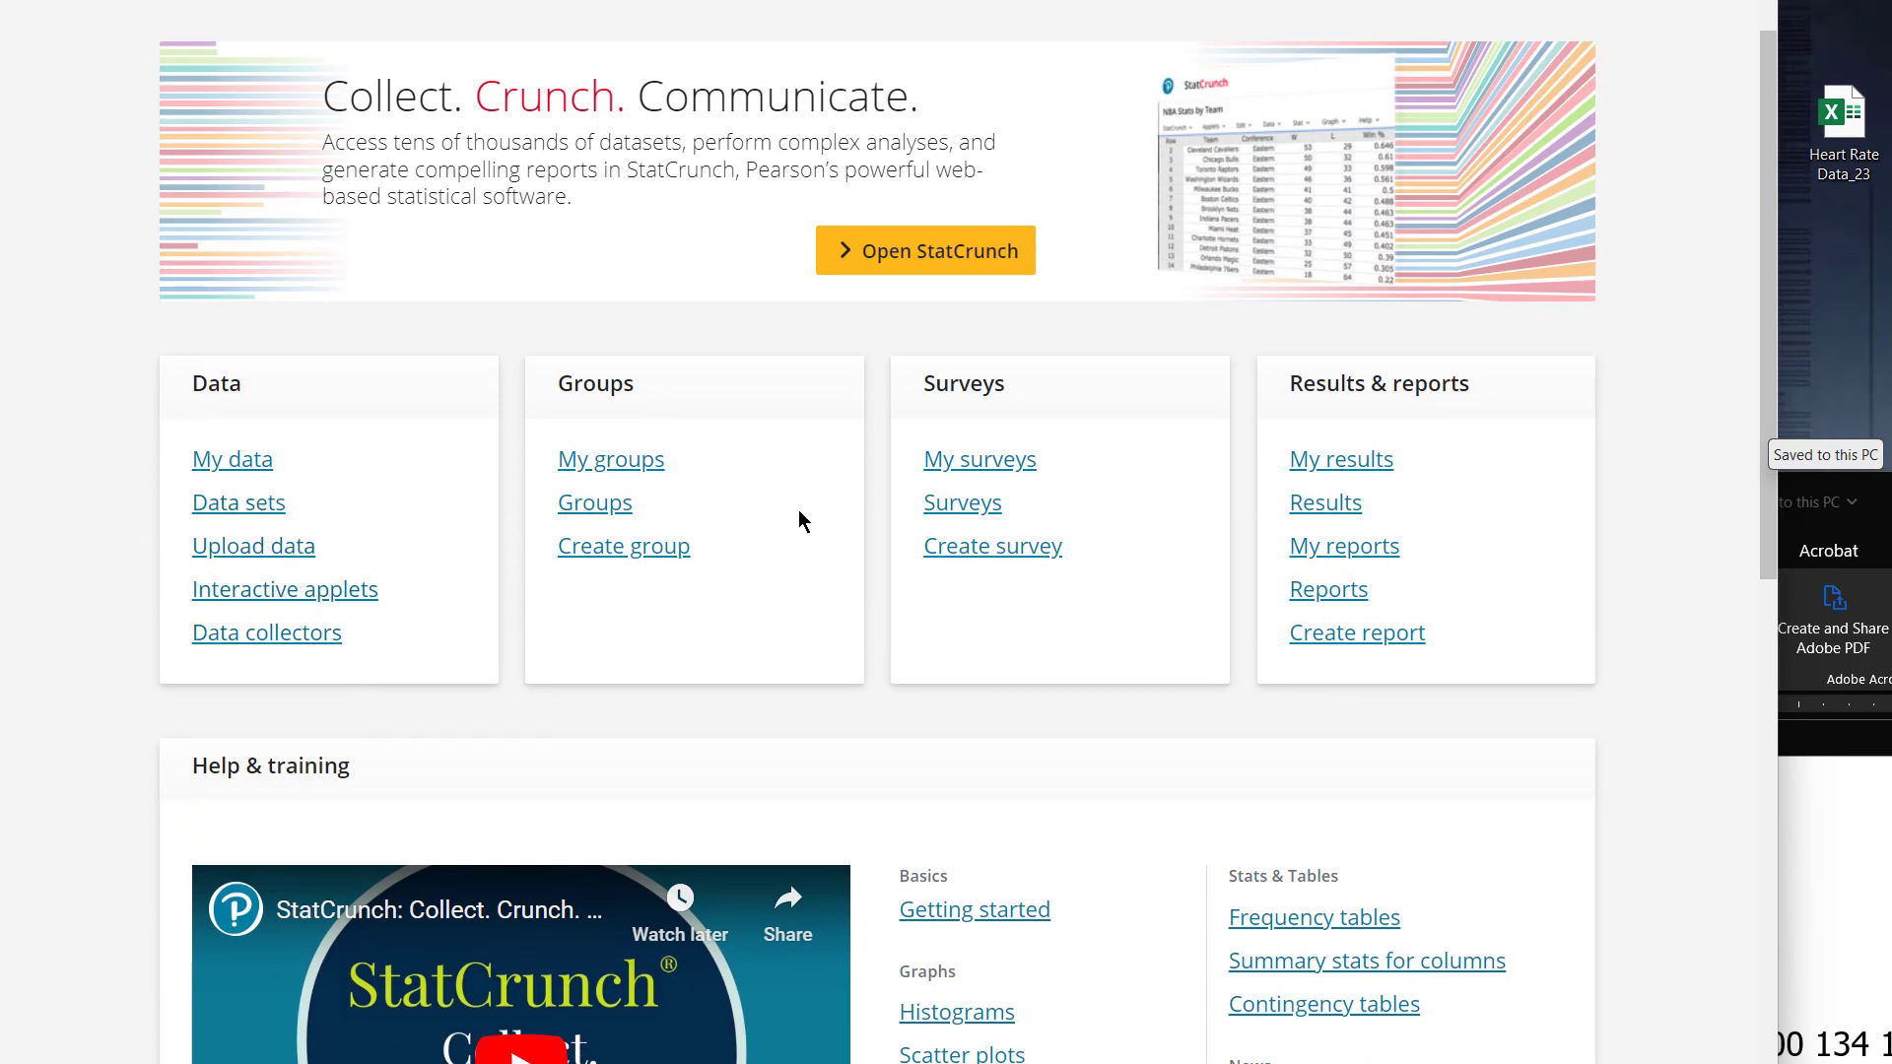
{"action": "left_click", "coordinate": [976, 254]}
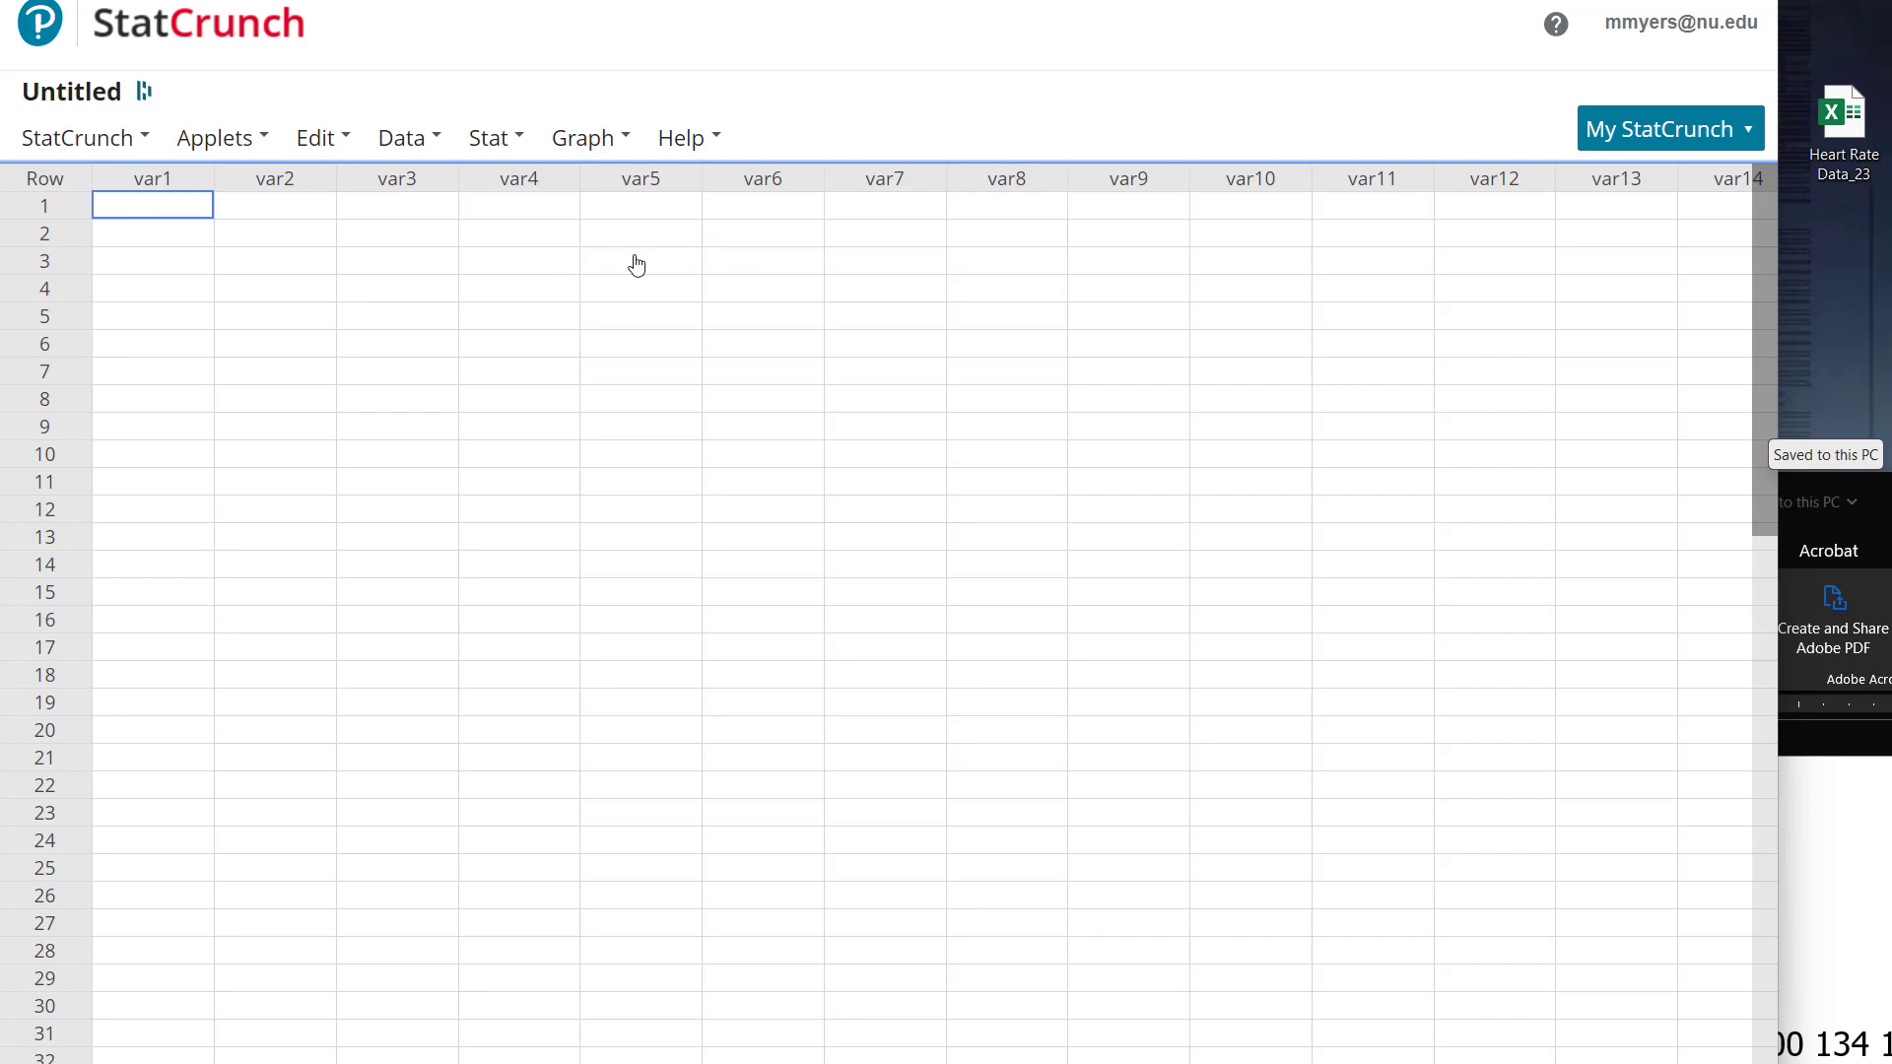
{"action": "left_click", "coordinate": [691, 141]}
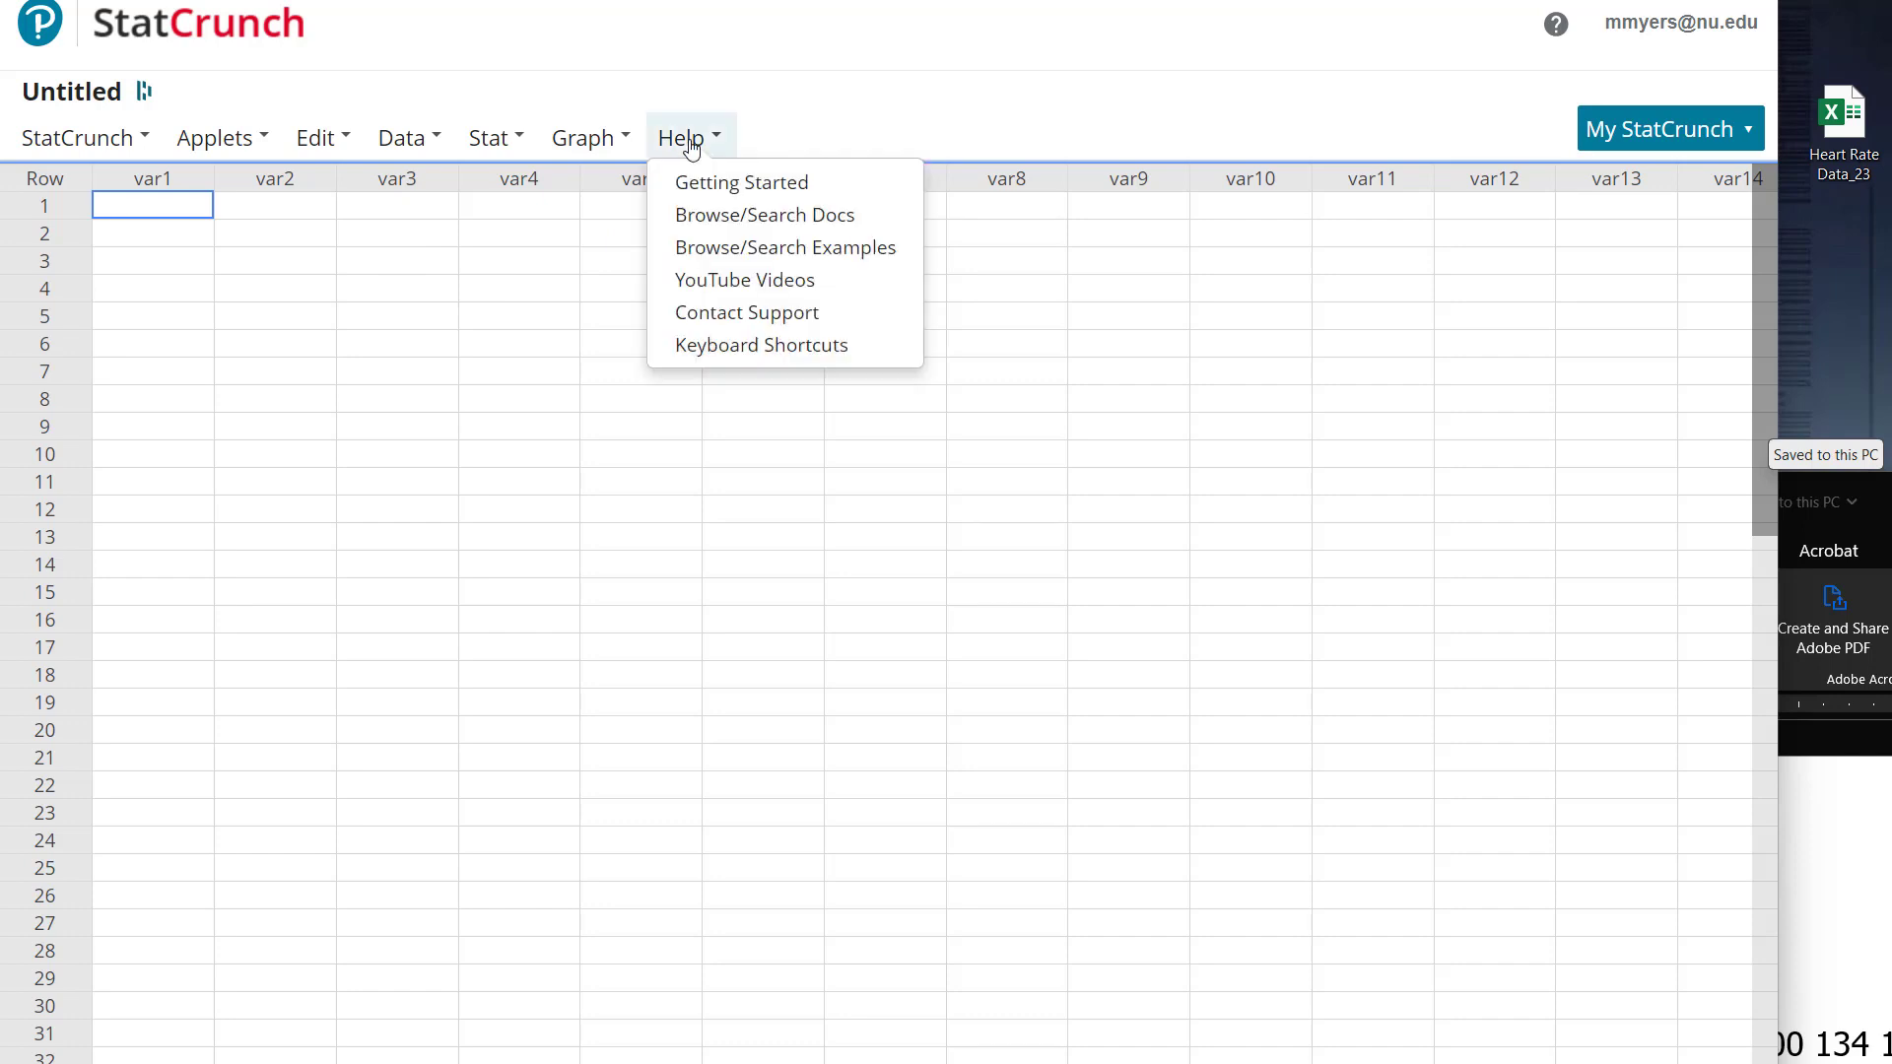
{"action": "left_click", "coordinate": [583, 138]}
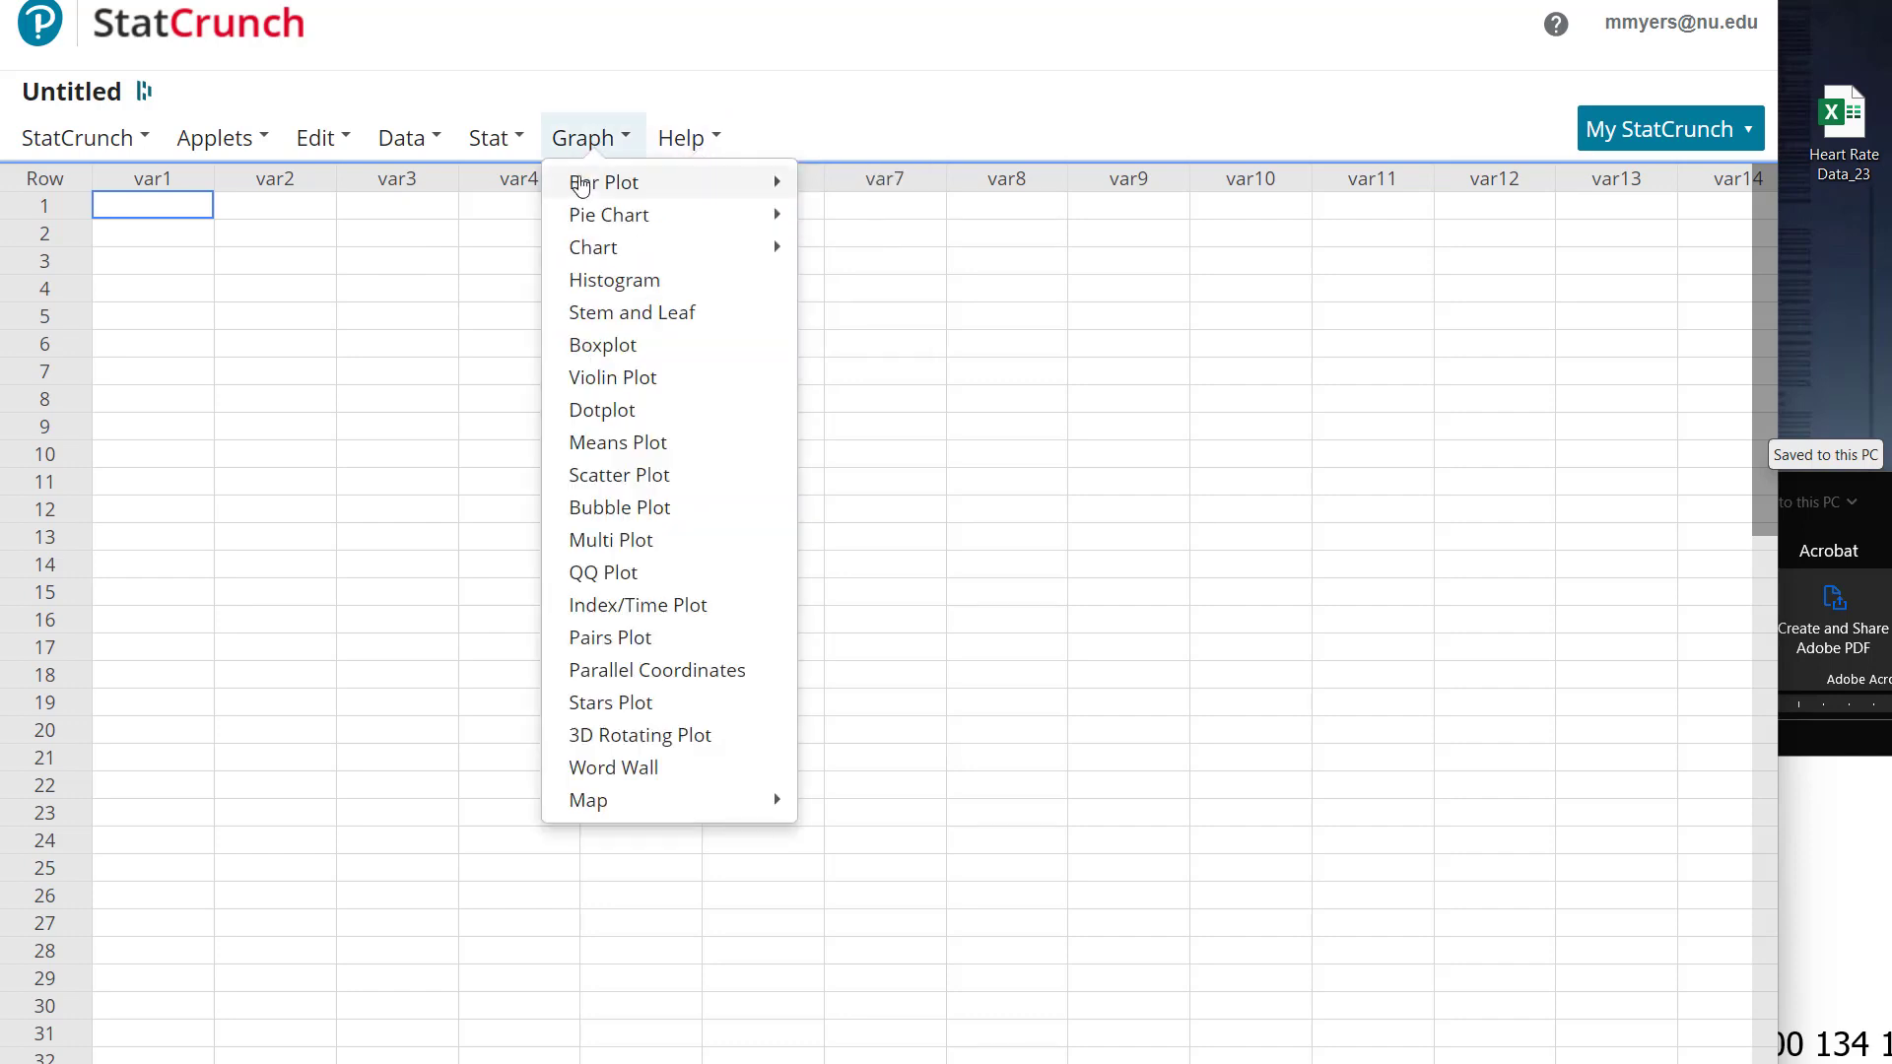
{"action": "mouse_move", "coordinate": [592, 229]}
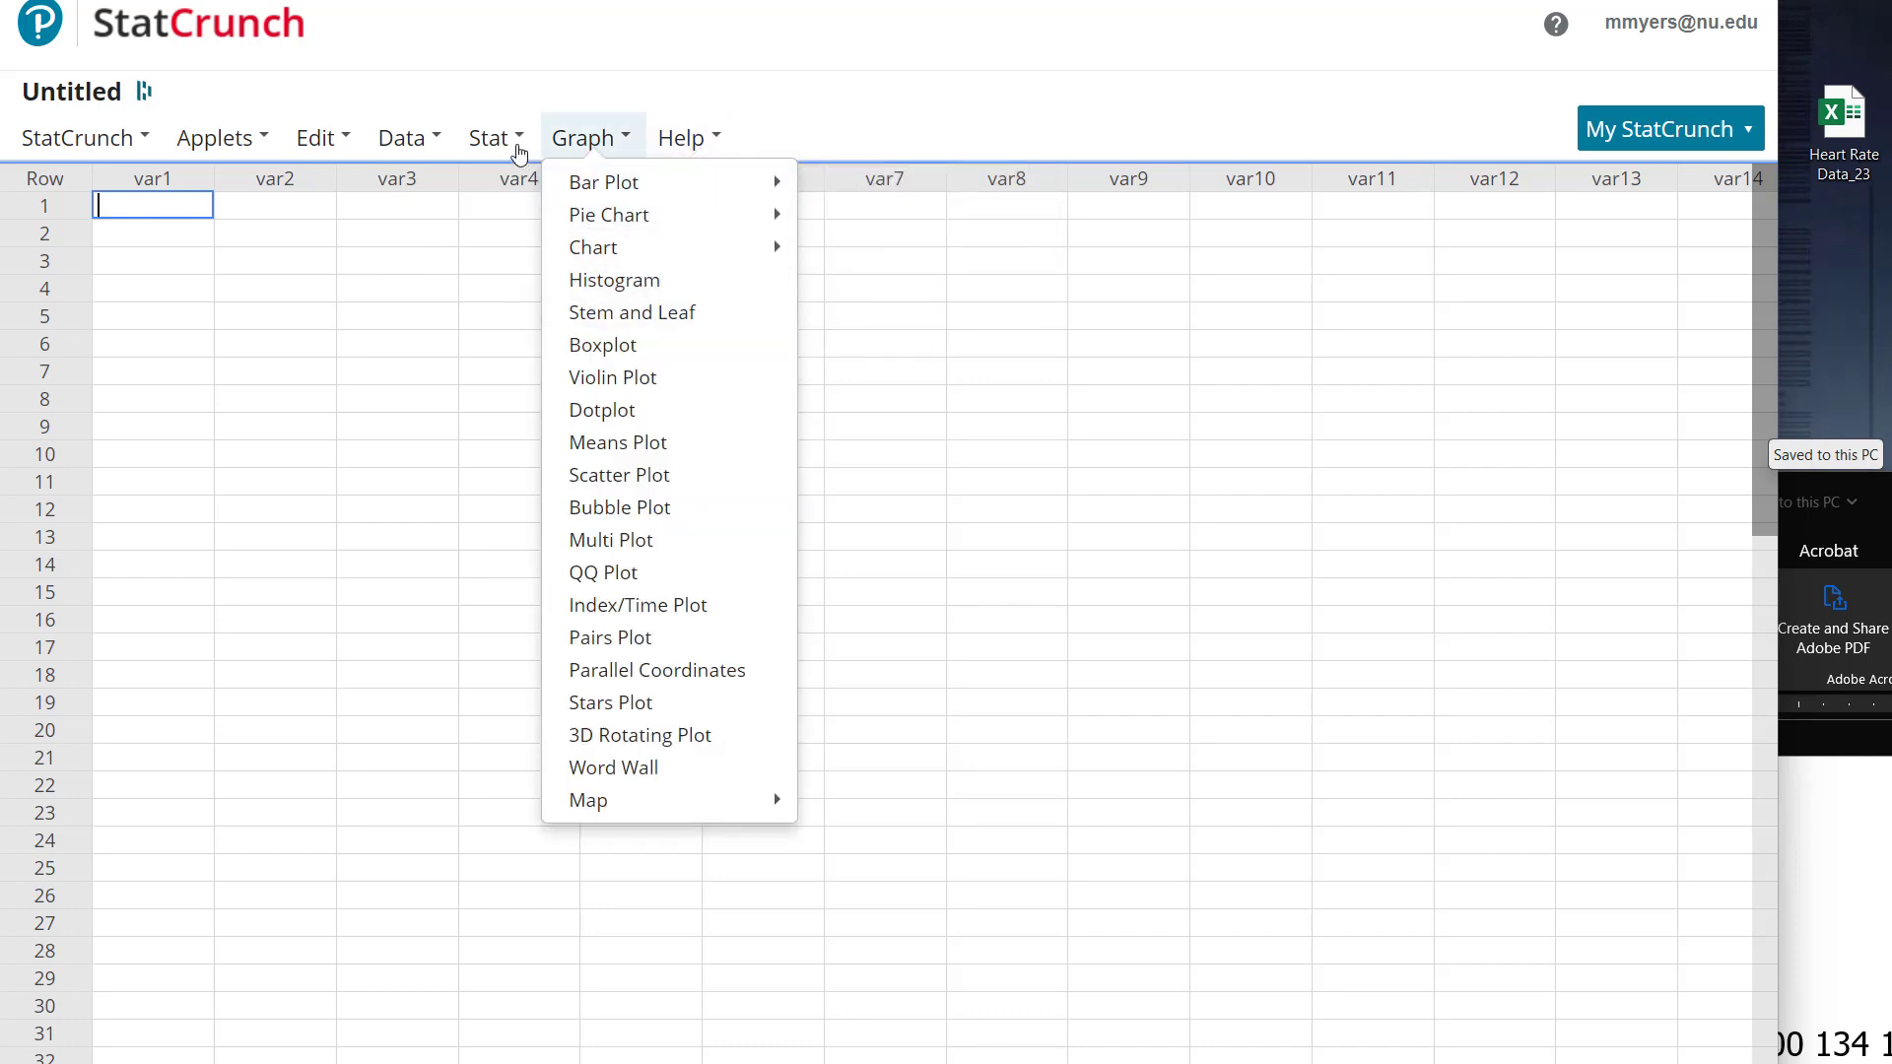
{"action": "left_click", "coordinate": [489, 142]}
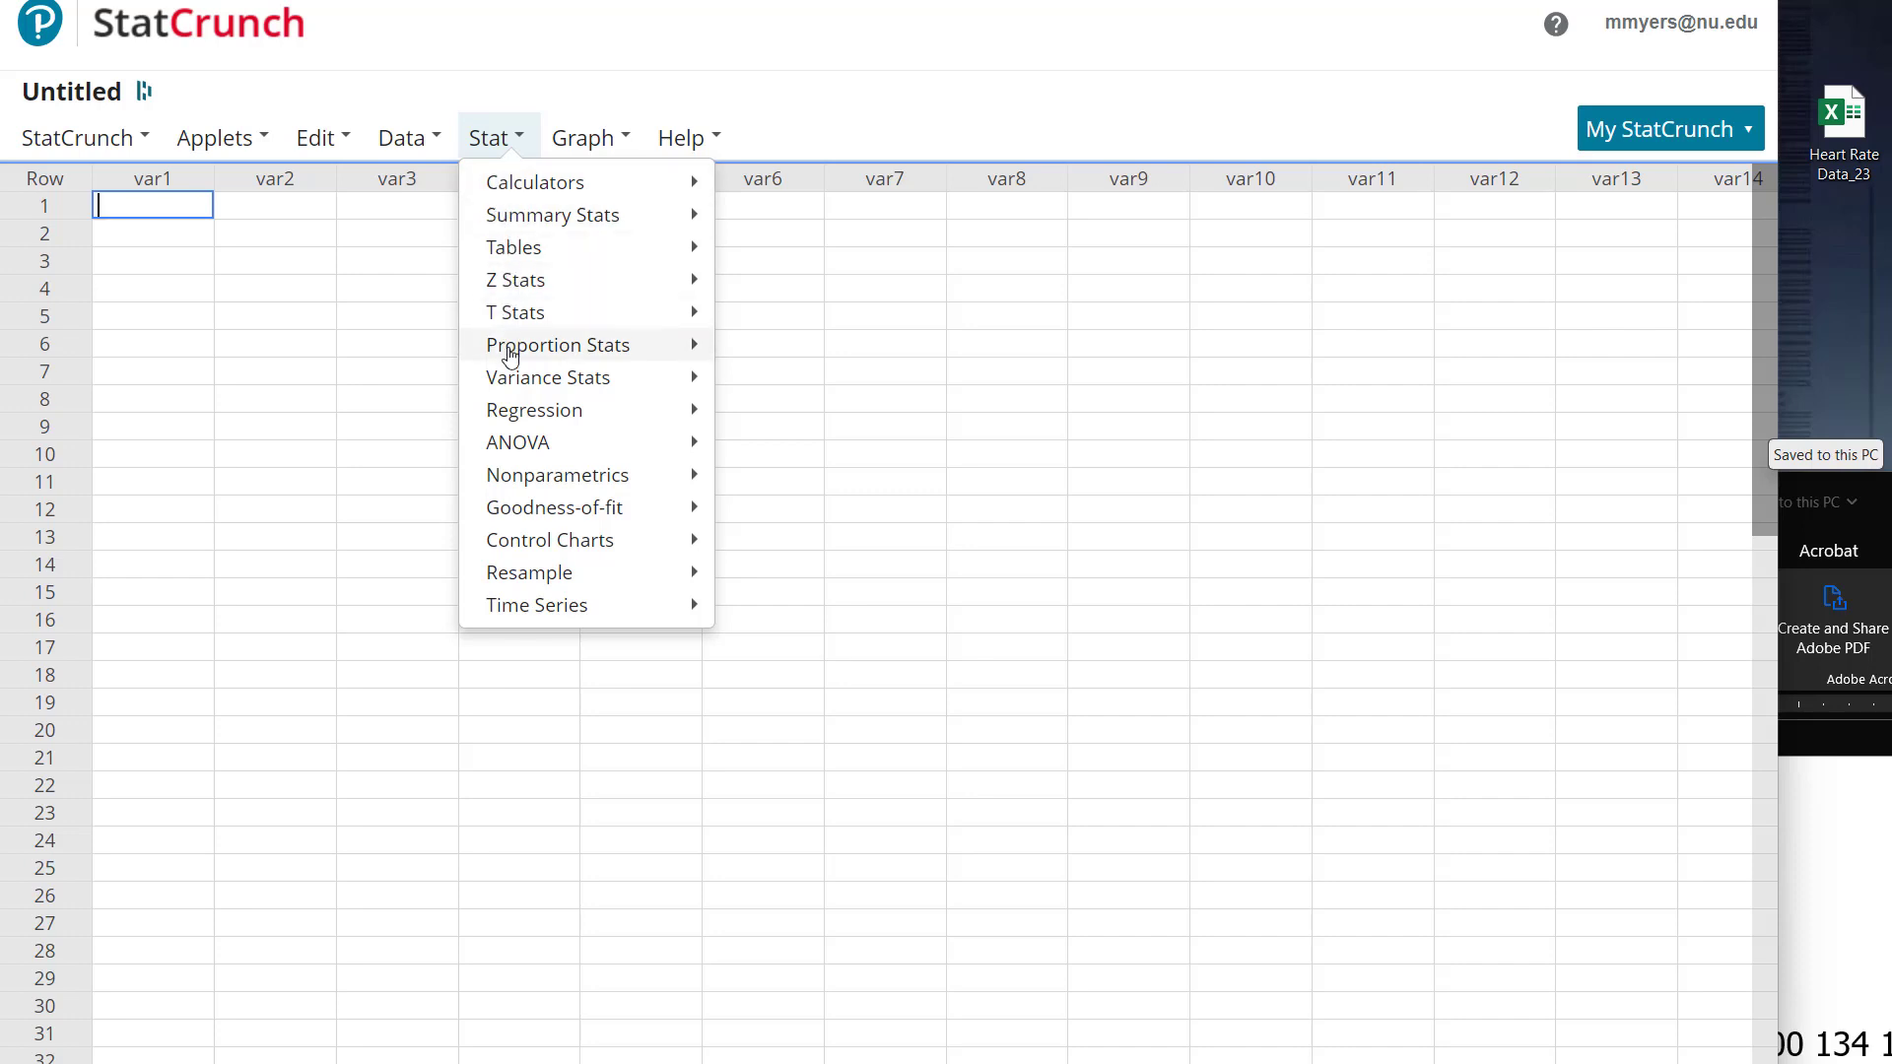
{"action": "mouse_move", "coordinate": [500, 443]}
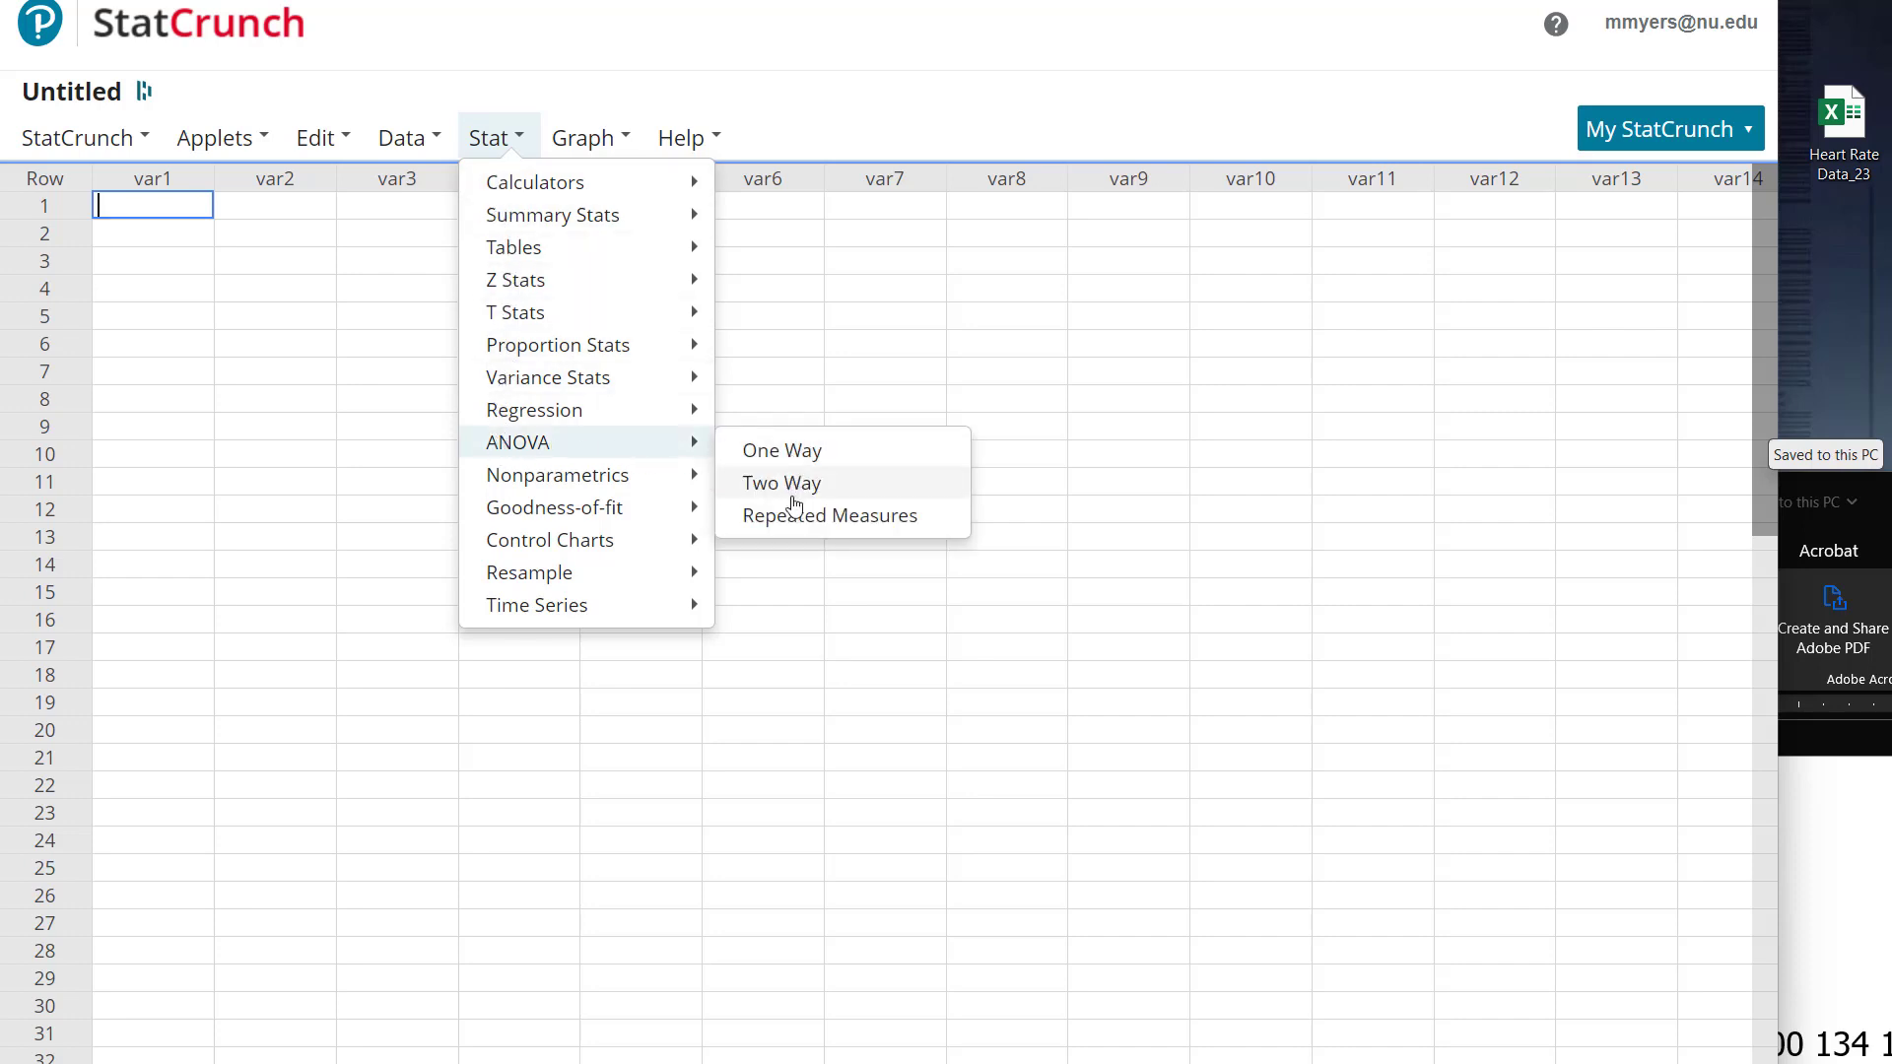
{"action": "left_click", "coordinate": [1047, 371]}
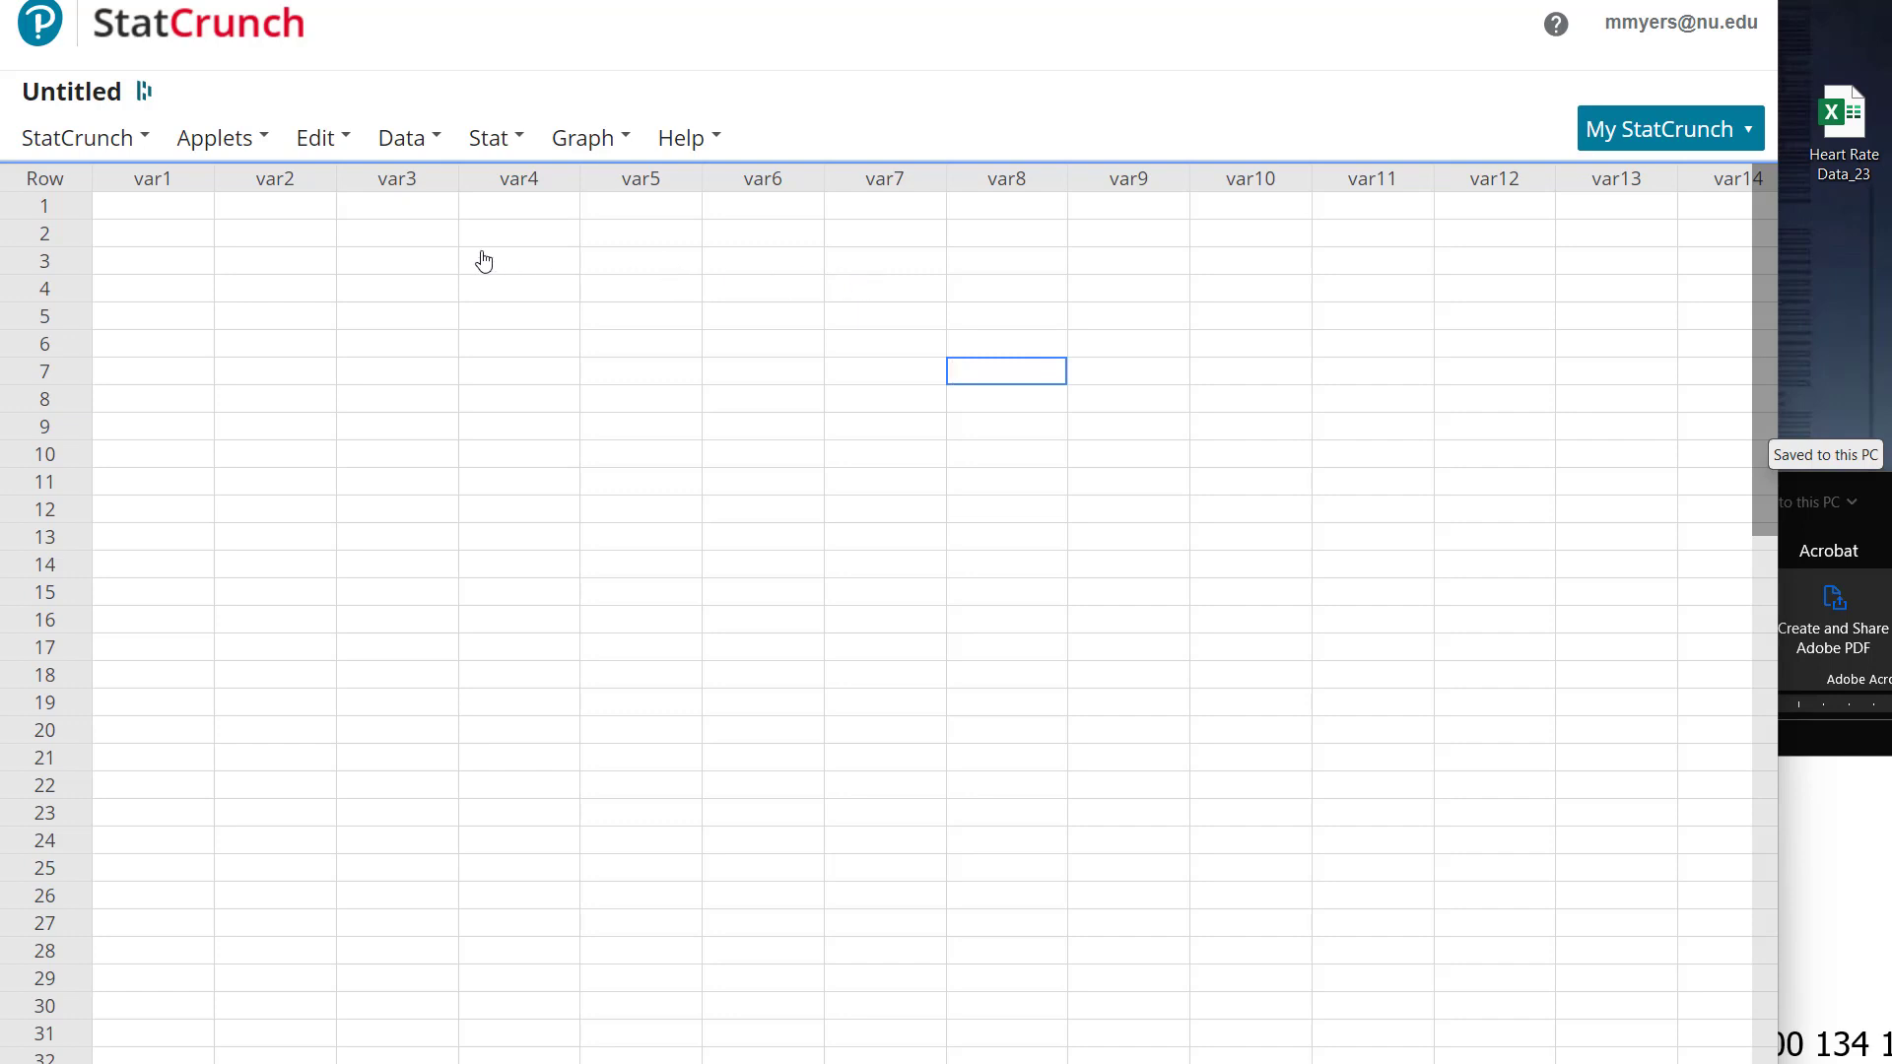
{"action": "left_click", "coordinate": [428, 156]}
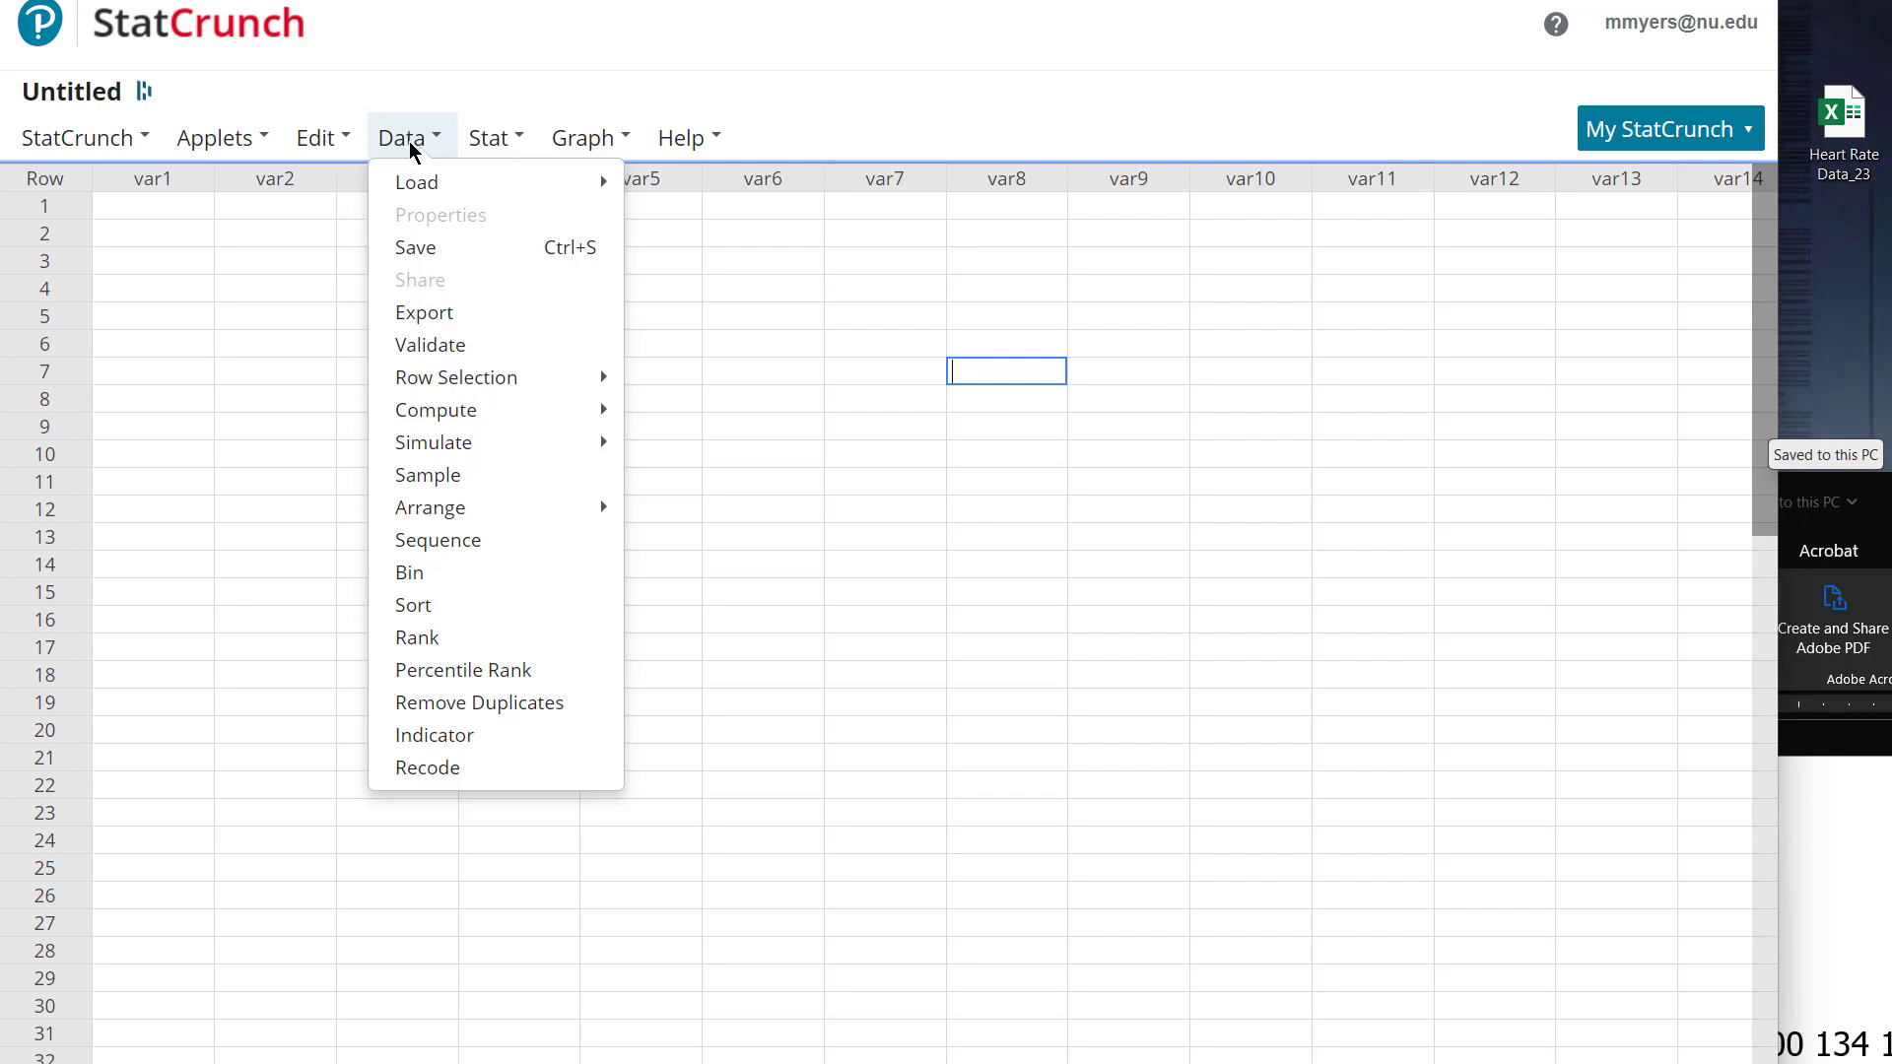
{"action": "left_click", "coordinate": [321, 209]}
- Enter 116, 120 and 102 in the first three rows of the var1 column
{"action": "left_click", "coordinate": [143, 204]}
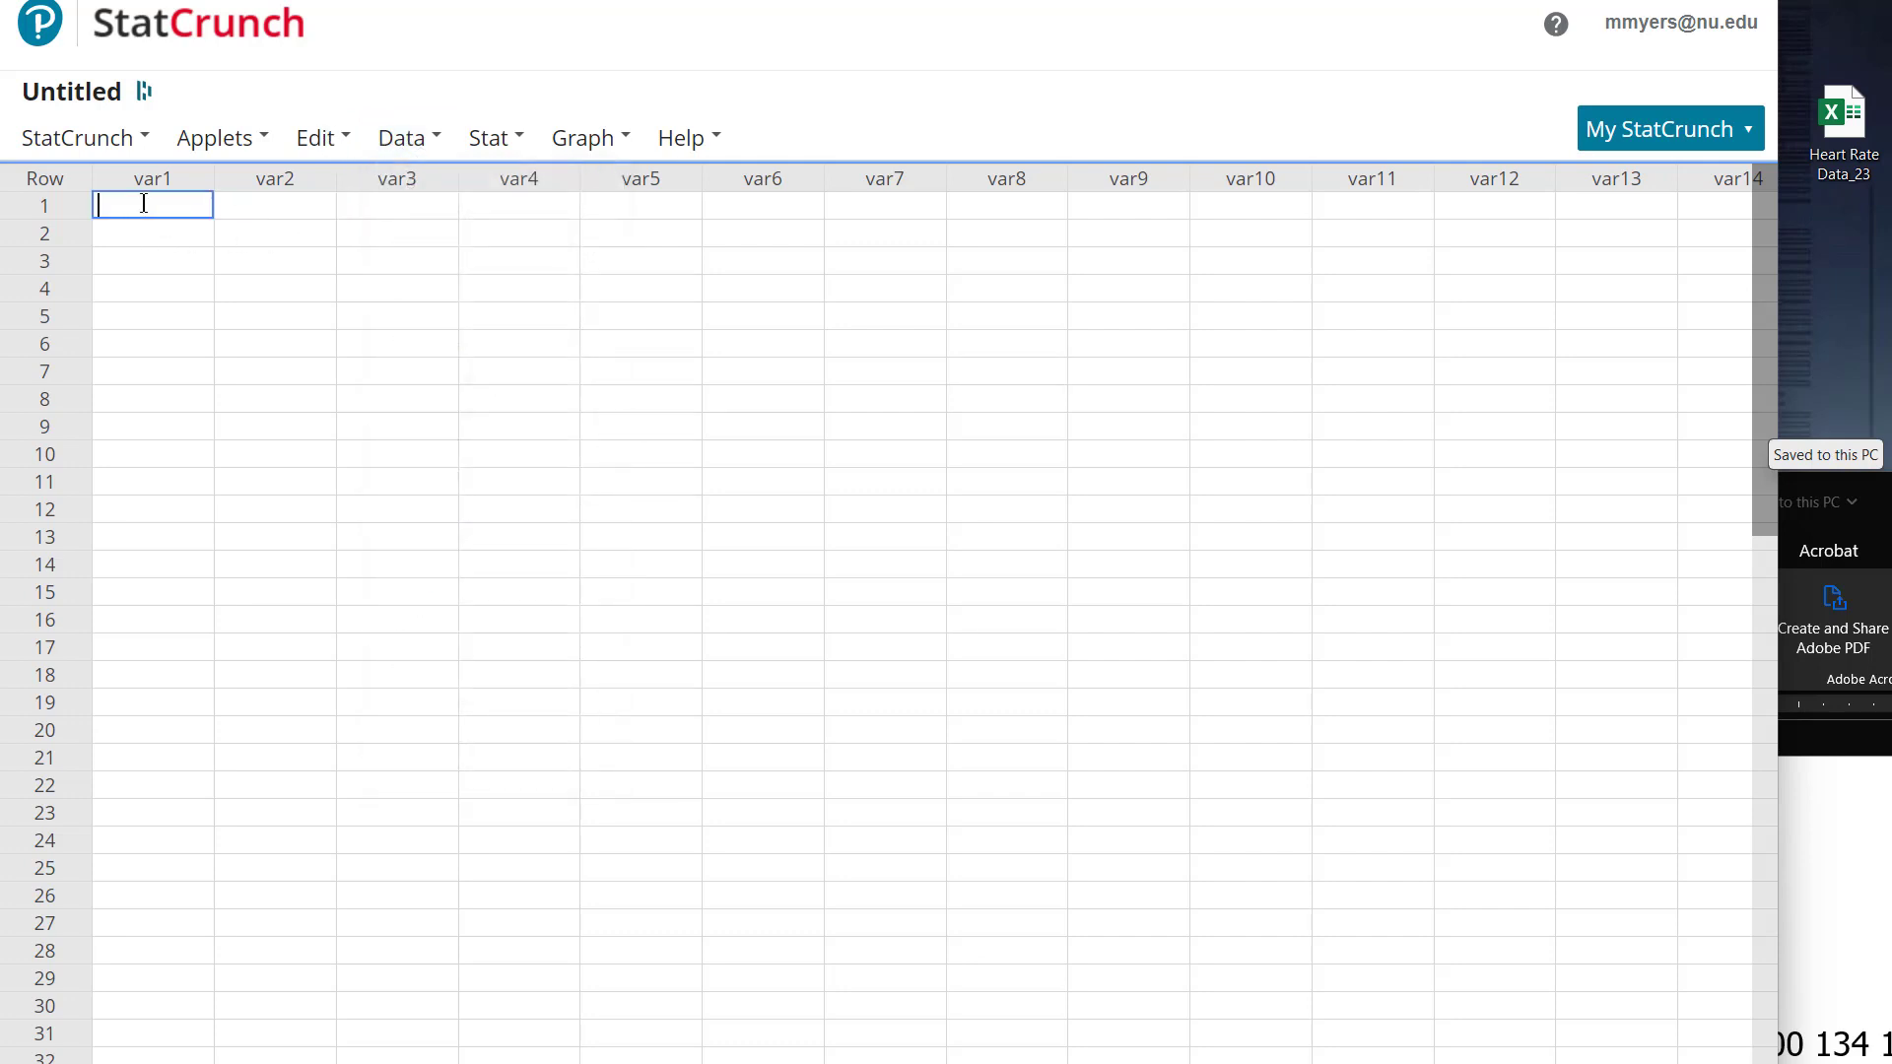
{"action": "type", "text": "116"}
{"action": "left_click", "coordinate": [139, 232]}
{"action": "type", "text": "120"}
{"action": "left_click", "coordinate": [237, 350]}
{"action": "left_click", "coordinate": [190, 271]}
{"action": "type", "text": "10"}
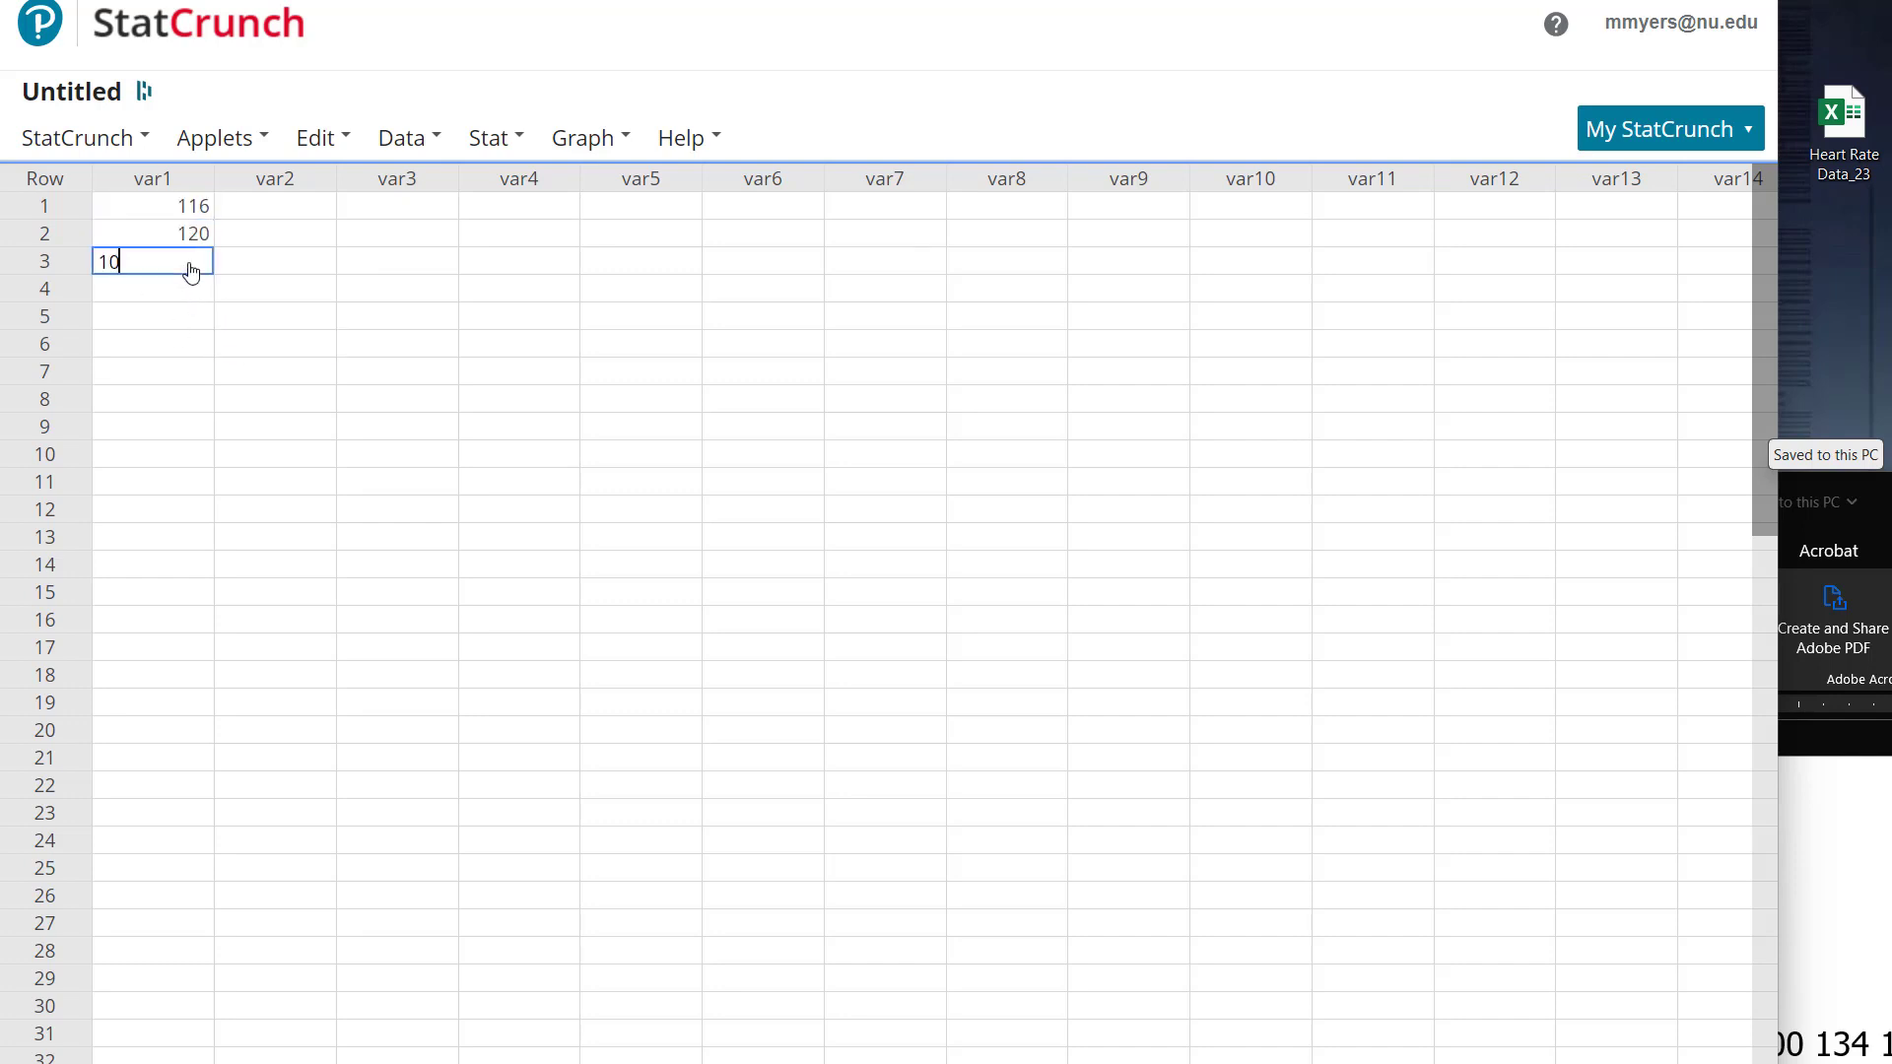
{"action": "type", "text": "2"}
{"action": "left_click", "coordinate": [183, 297]}
{"action": "left_click", "coordinate": [180, 325]}
- Upload the Heart Rate Data_23 Excel file from the computer, using the first line as column name
{"action": "left_click", "coordinate": [406, 150]}
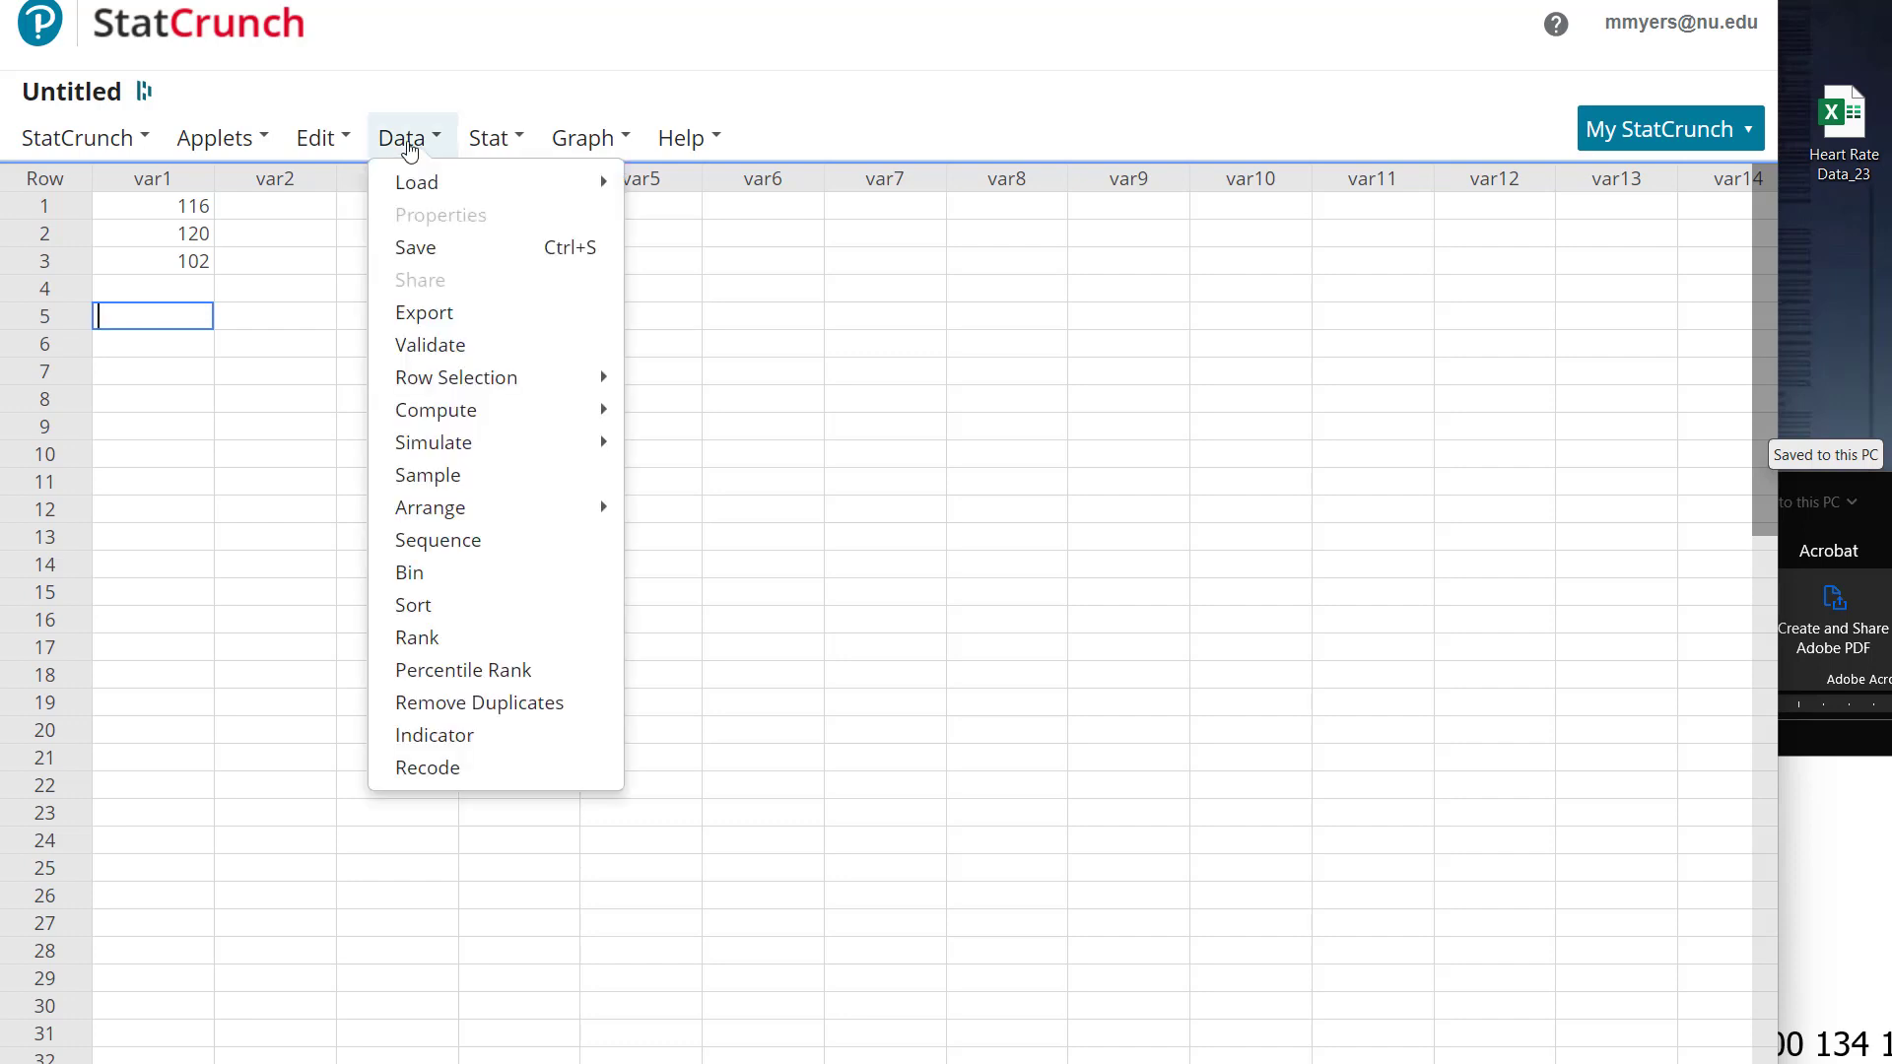
{"action": "mouse_move", "coordinate": [524, 189]}
{"action": "mouse_move", "coordinate": [776, 190]}
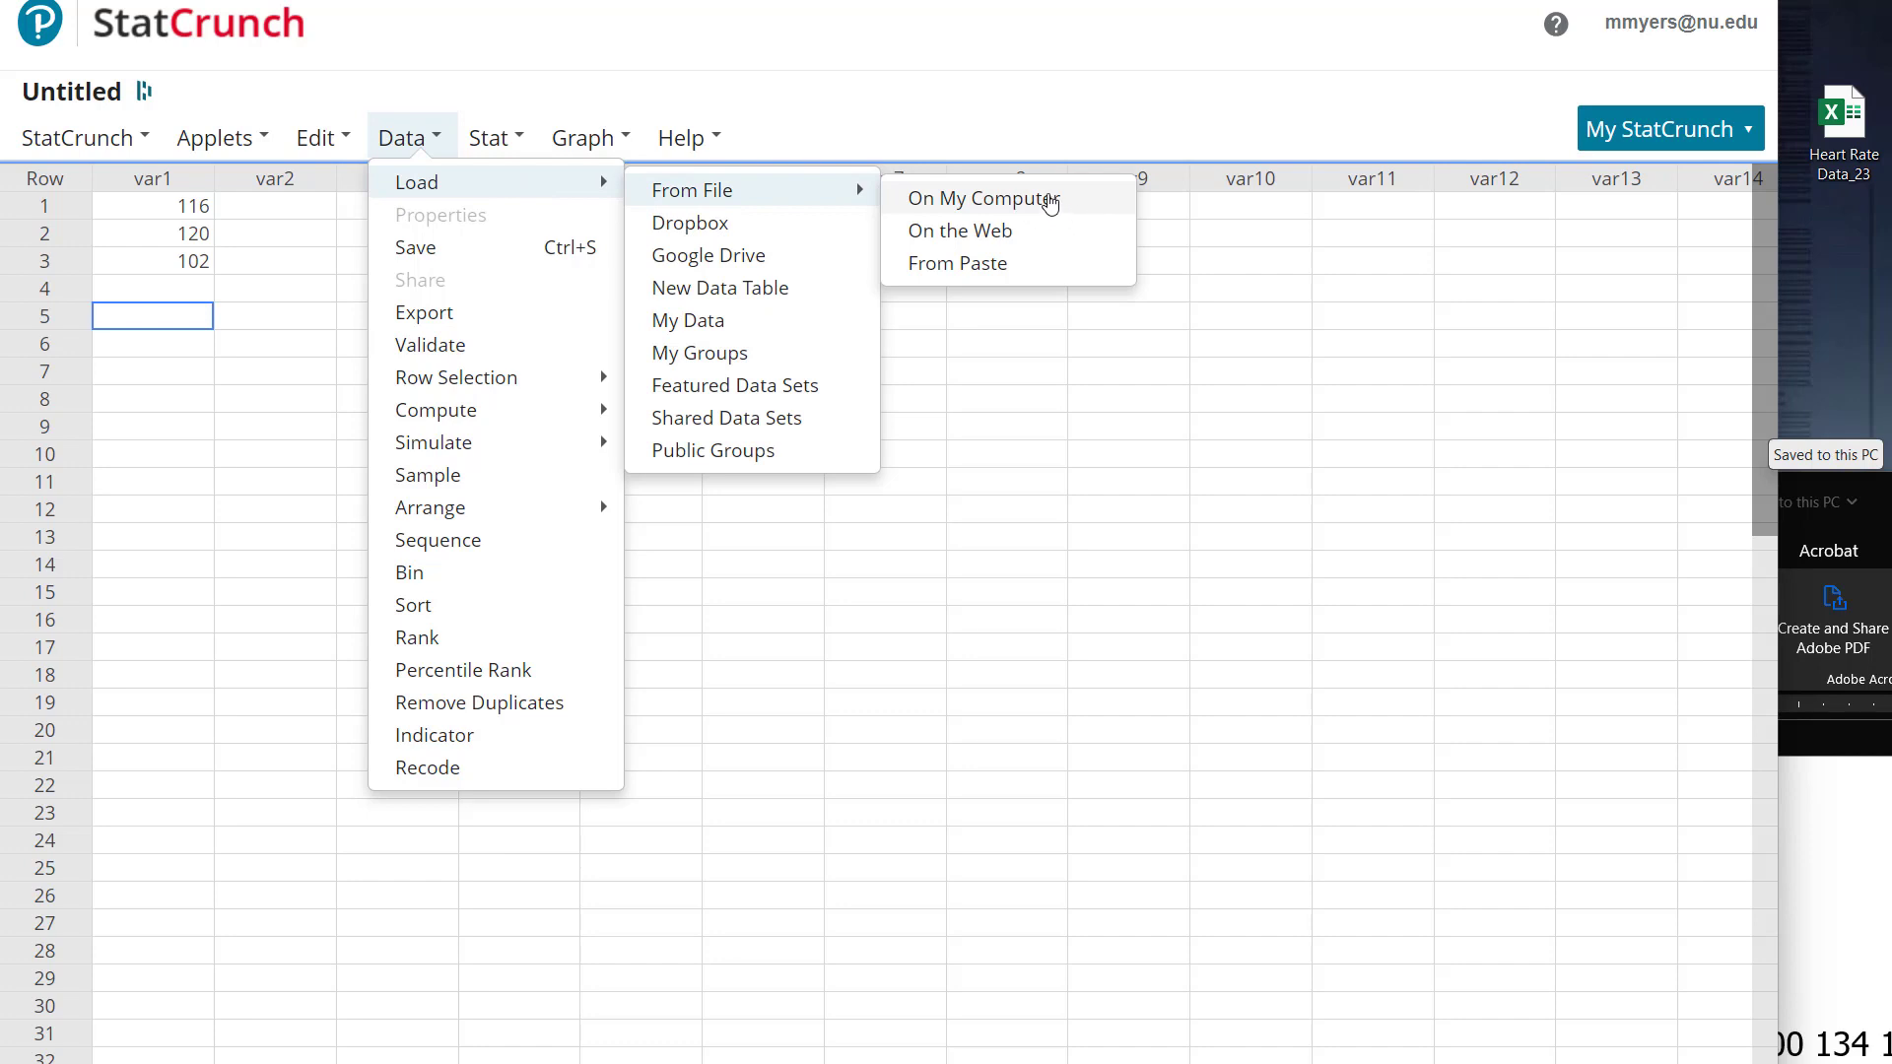
{"action": "left_click", "coordinate": [1050, 202]}
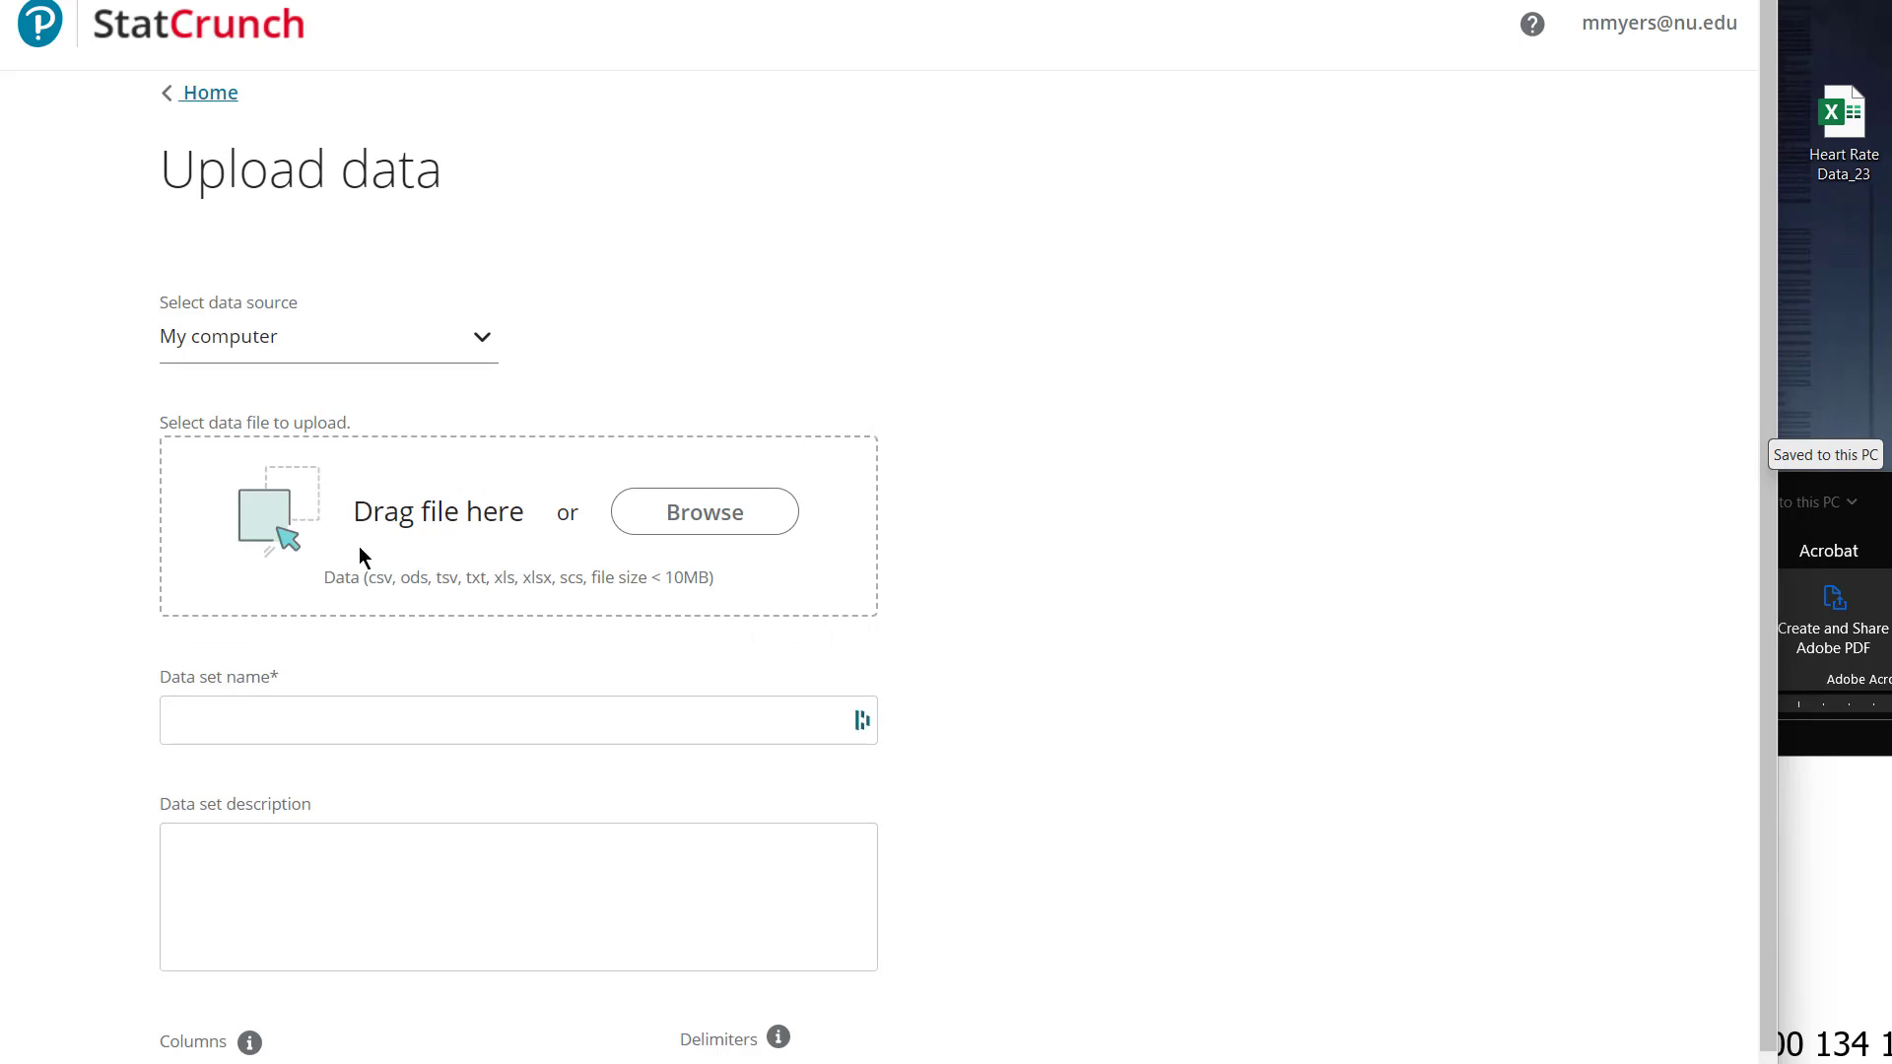
{"action": "left_click_drag", "start_coordinate": [1825, 116], "coordinate": [411, 477]}
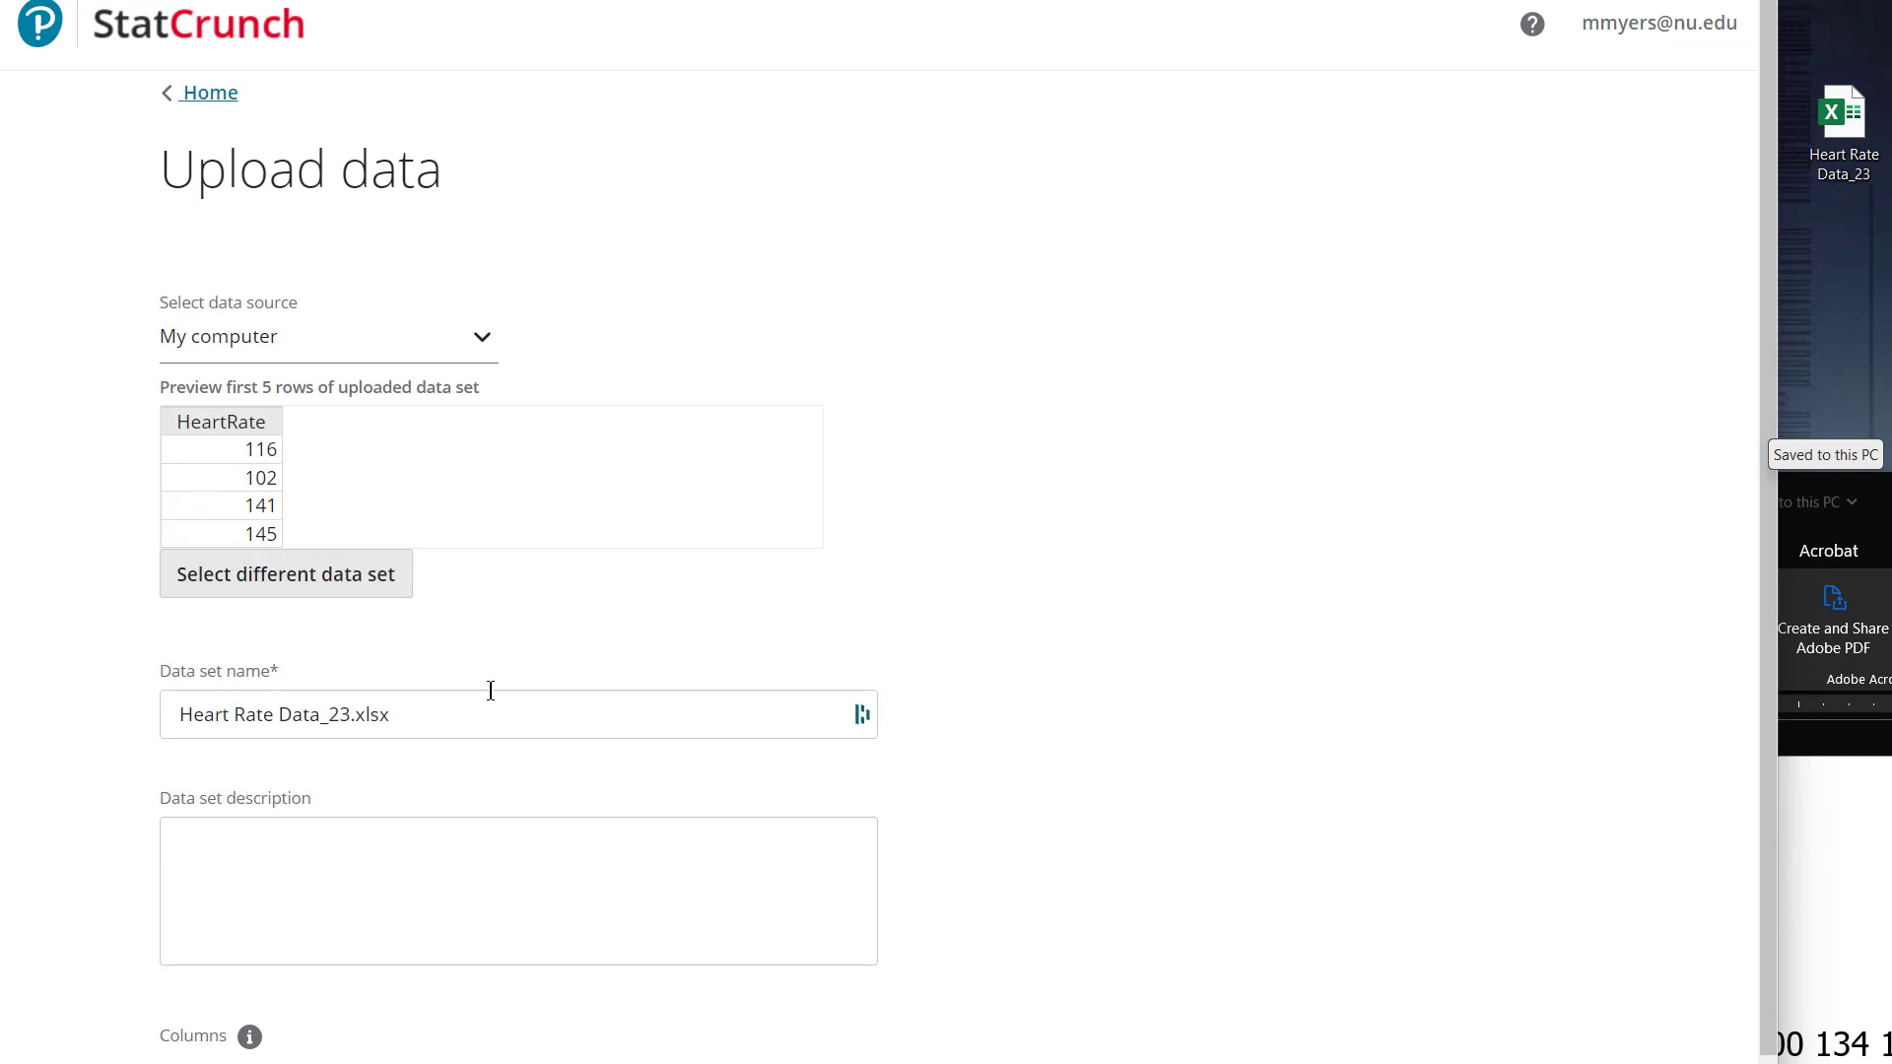
{"action": "scroll", "coordinate": [961, 427], "scroll_direction": "down", "scroll_amount": 3}
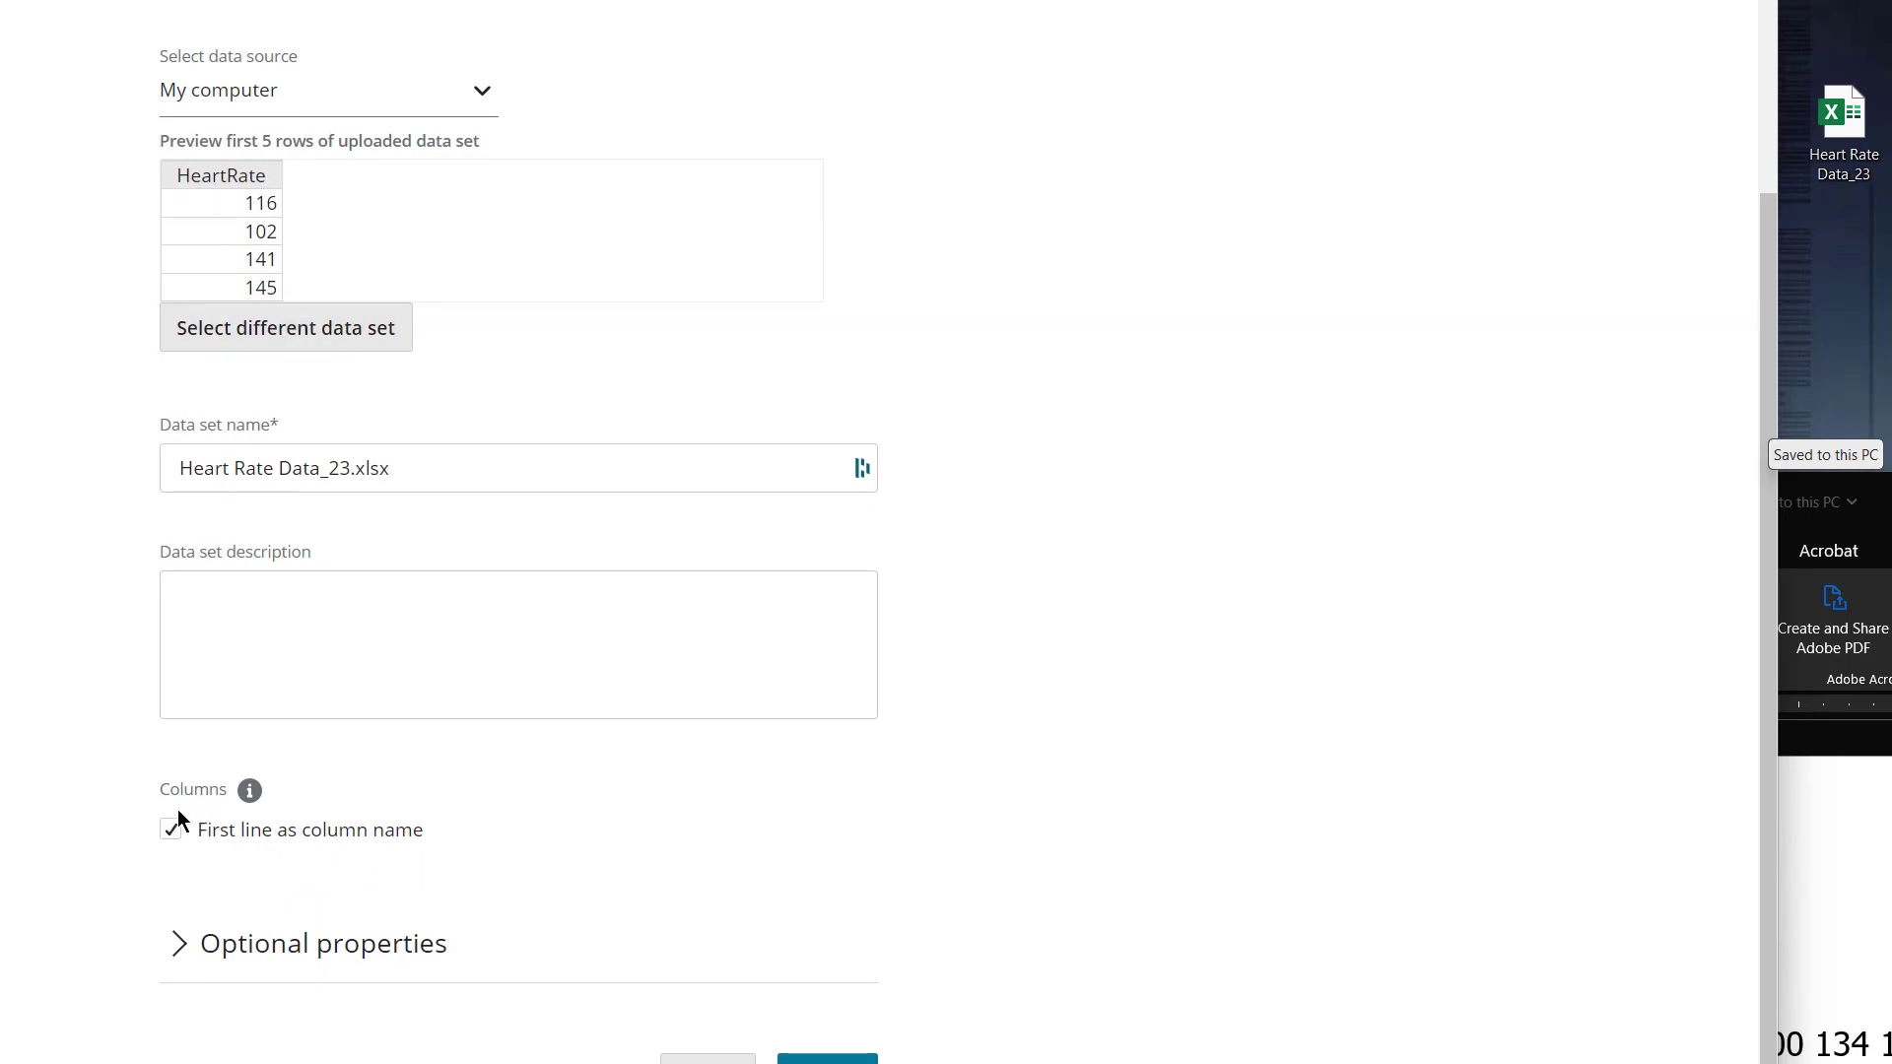
{"action": "scroll", "coordinate": [1015, 692], "scroll_direction": "down", "scroll_amount": 1}
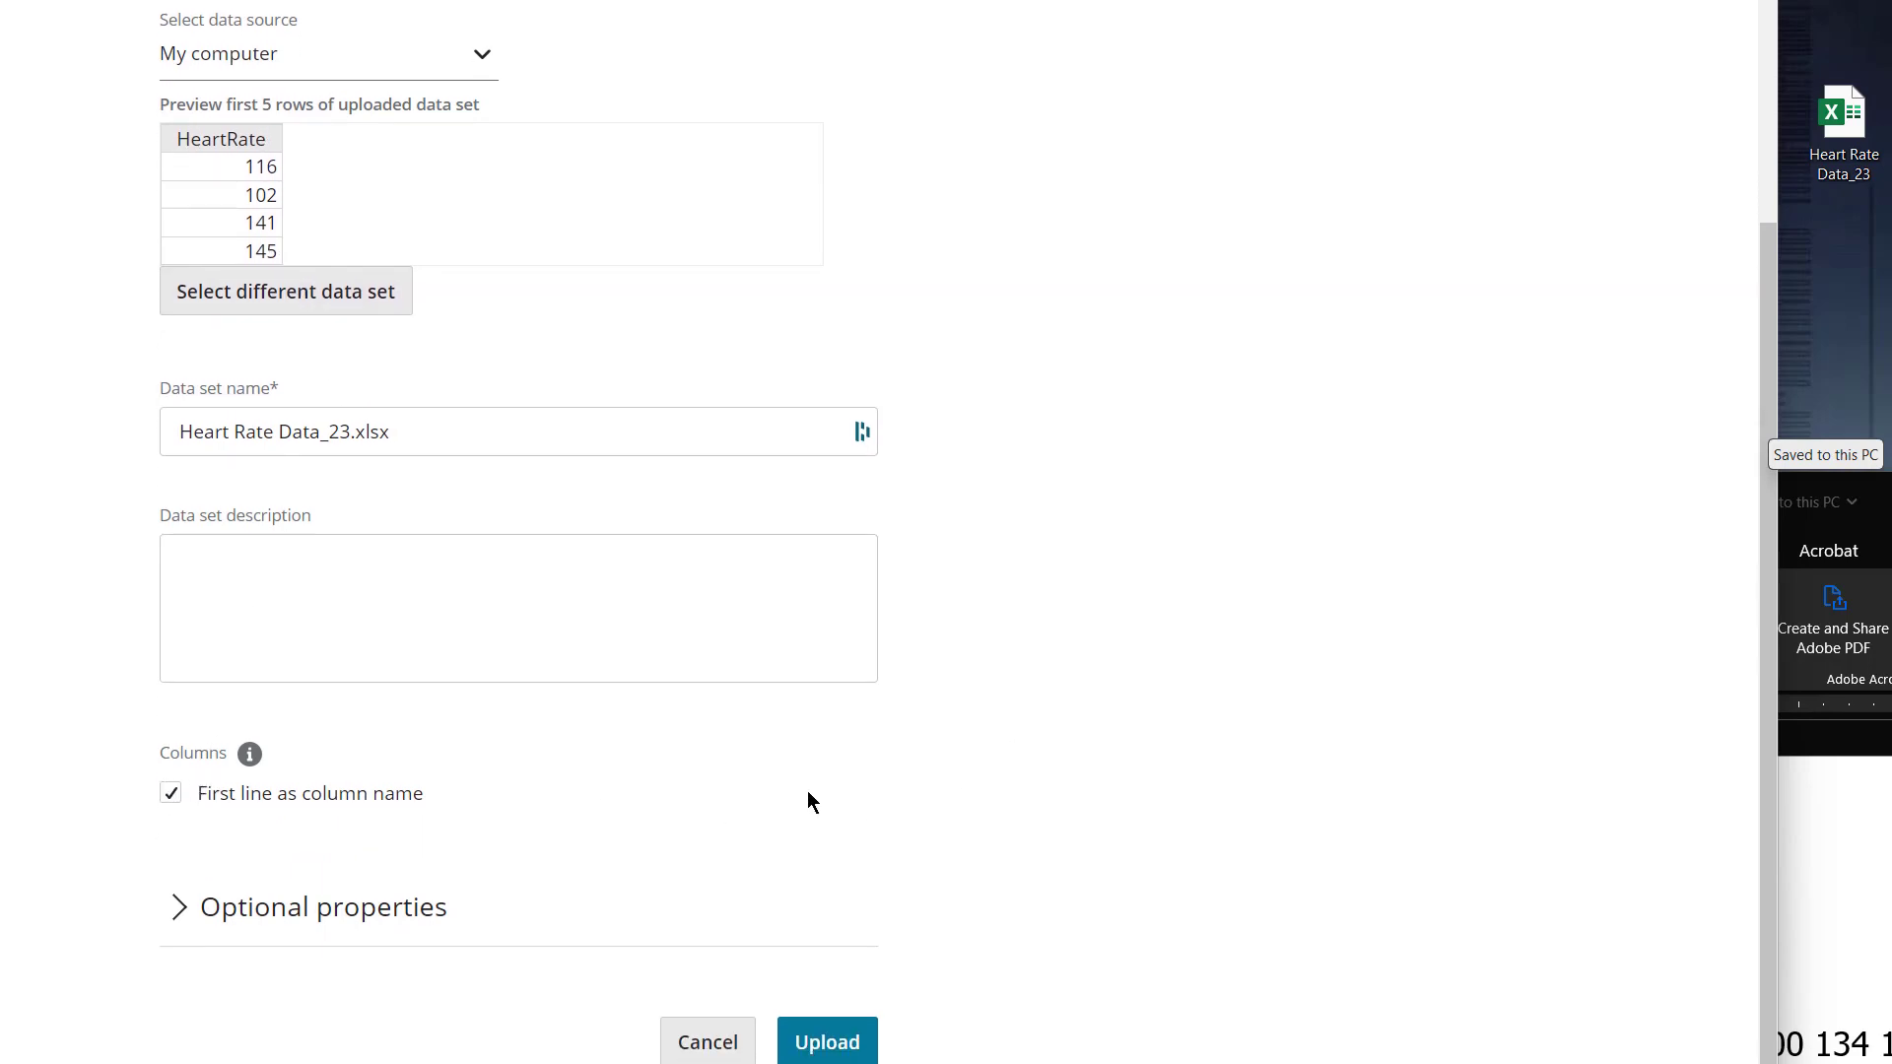
{"action": "left_click", "coordinate": [827, 1044]}
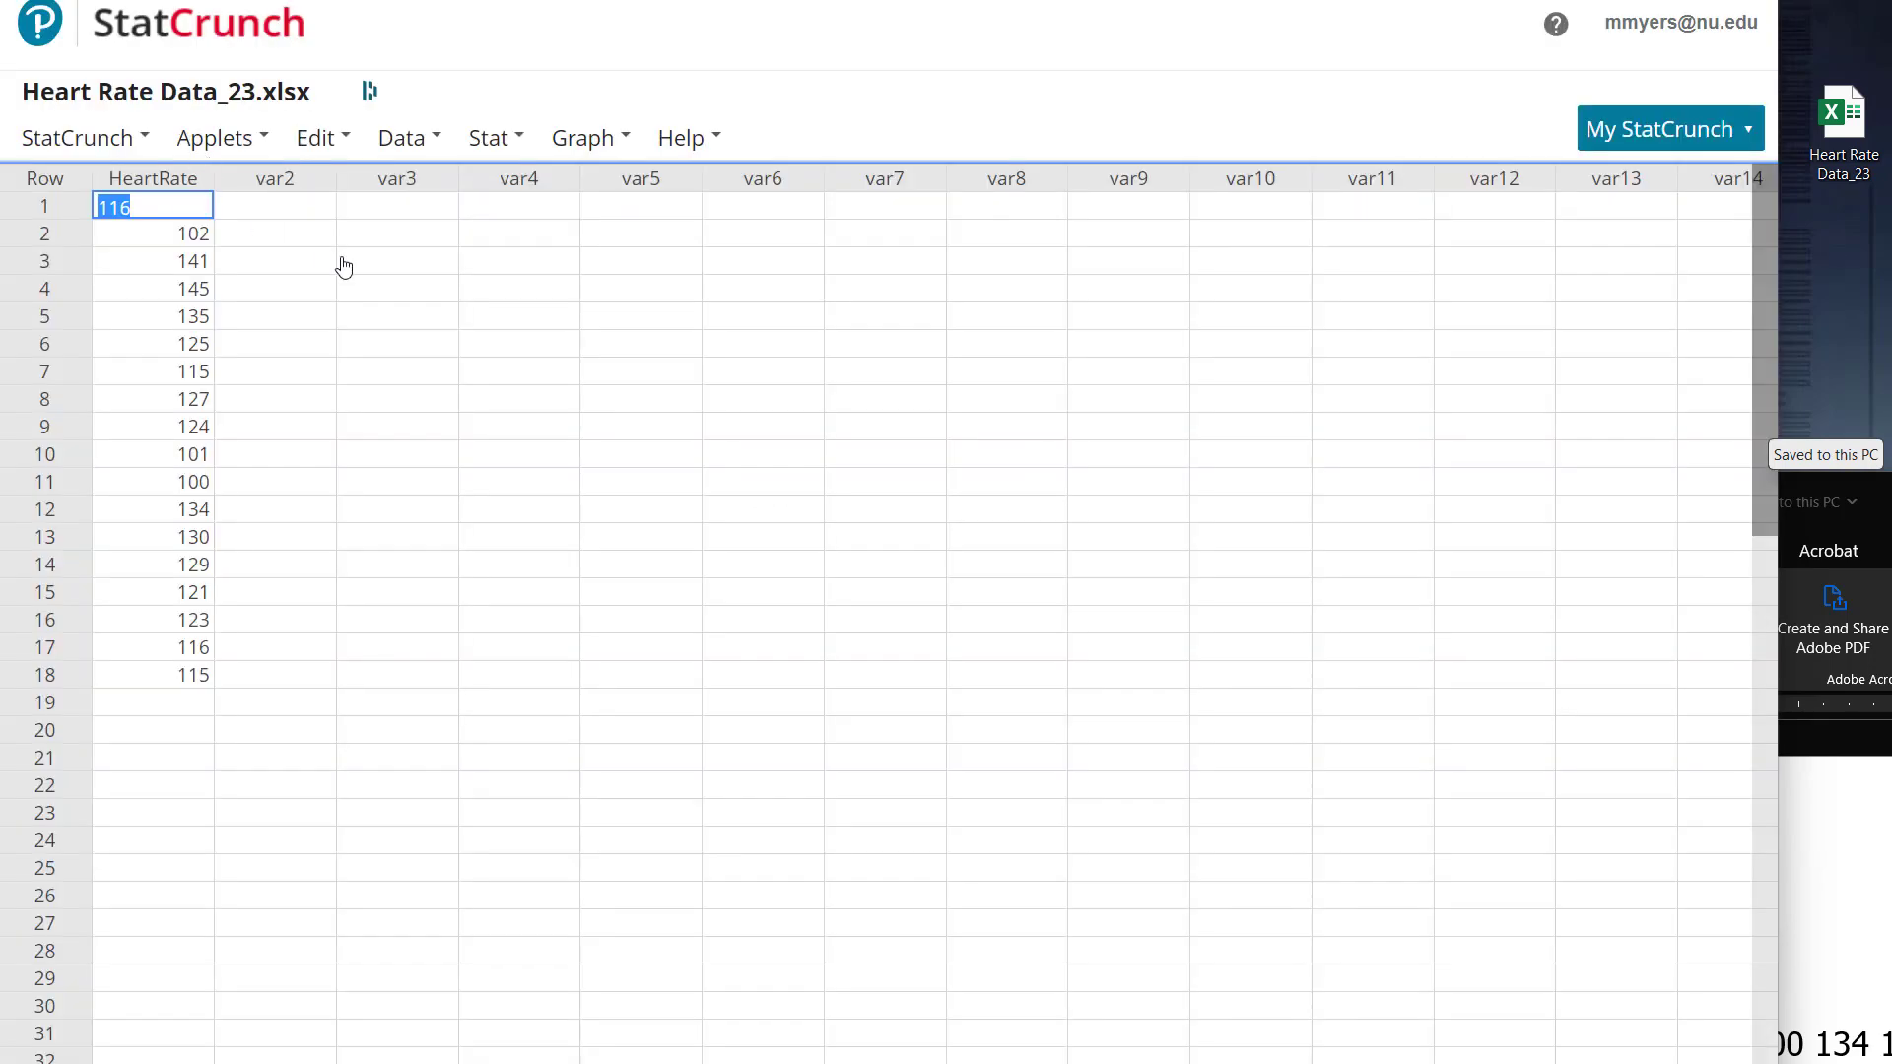
- Start column summary statistics and select HeartRate as the column to summarize
{"action": "left_click", "coordinate": [505, 342]}
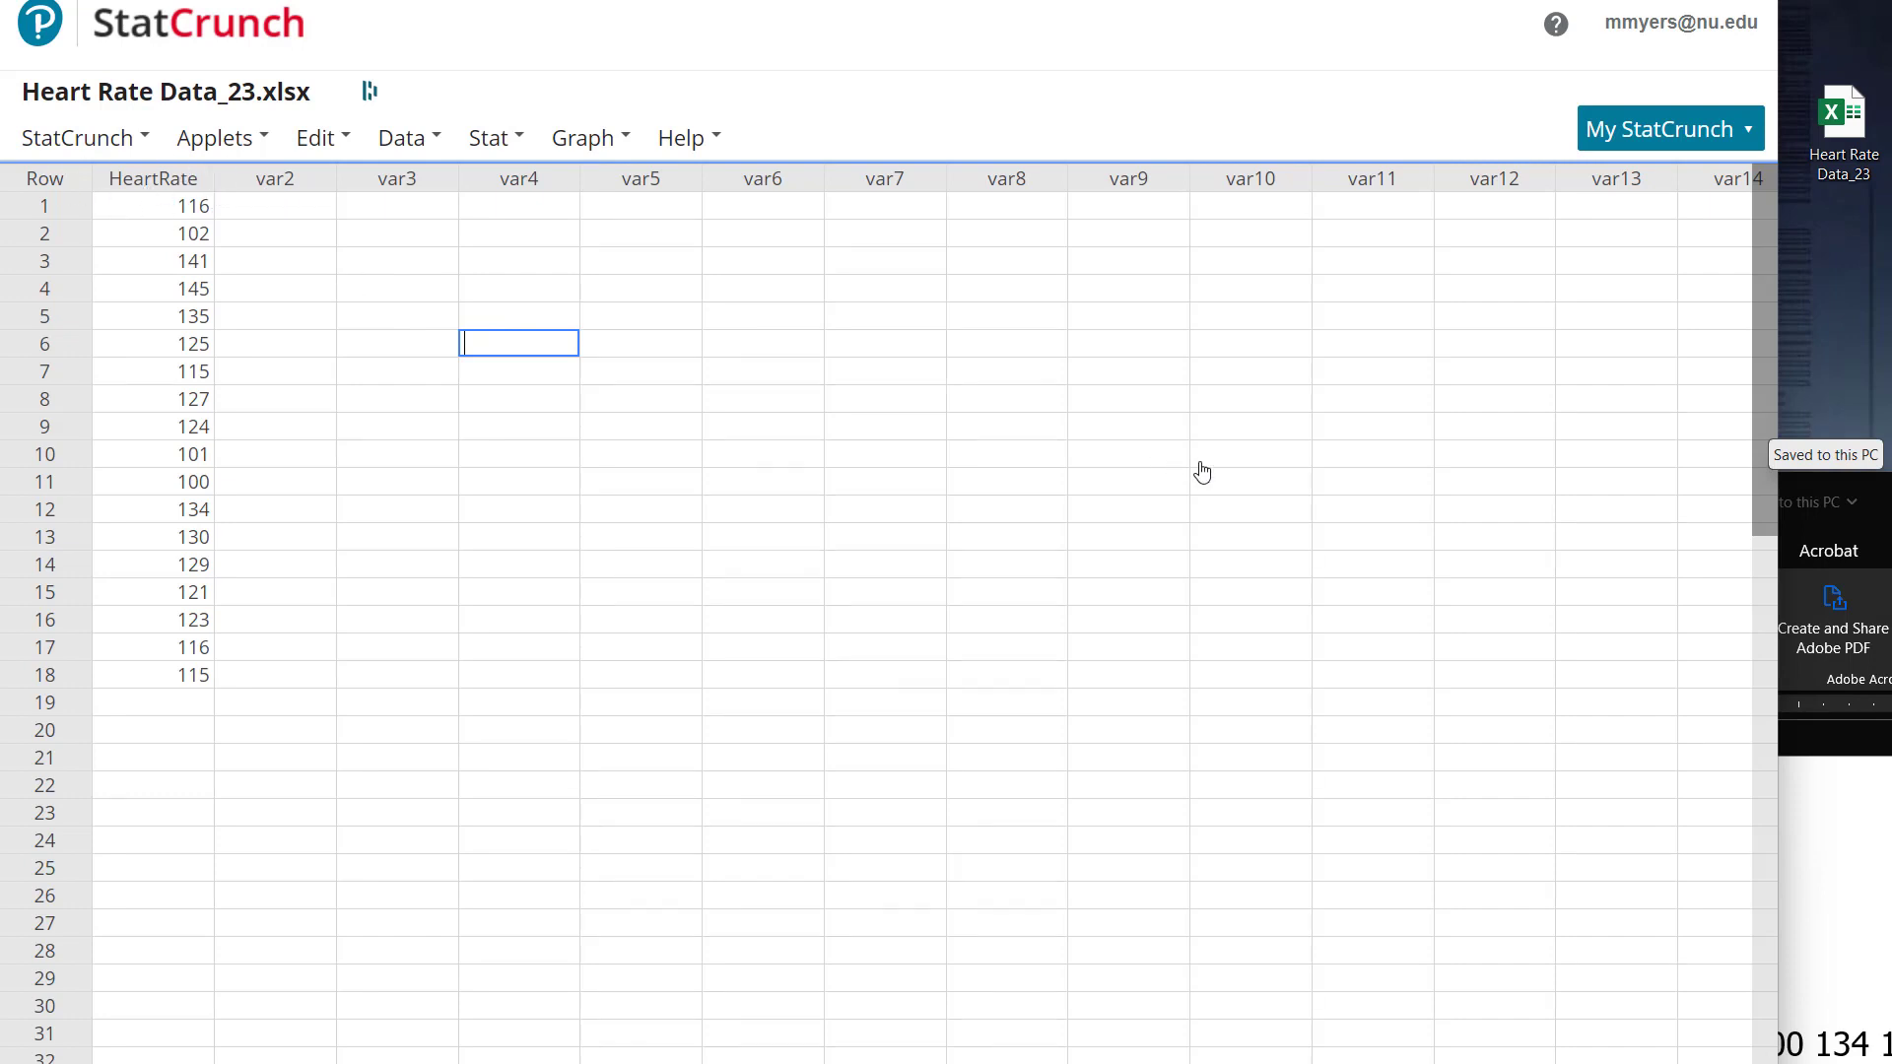
{"action": "left_click", "coordinate": [1406, 541]}
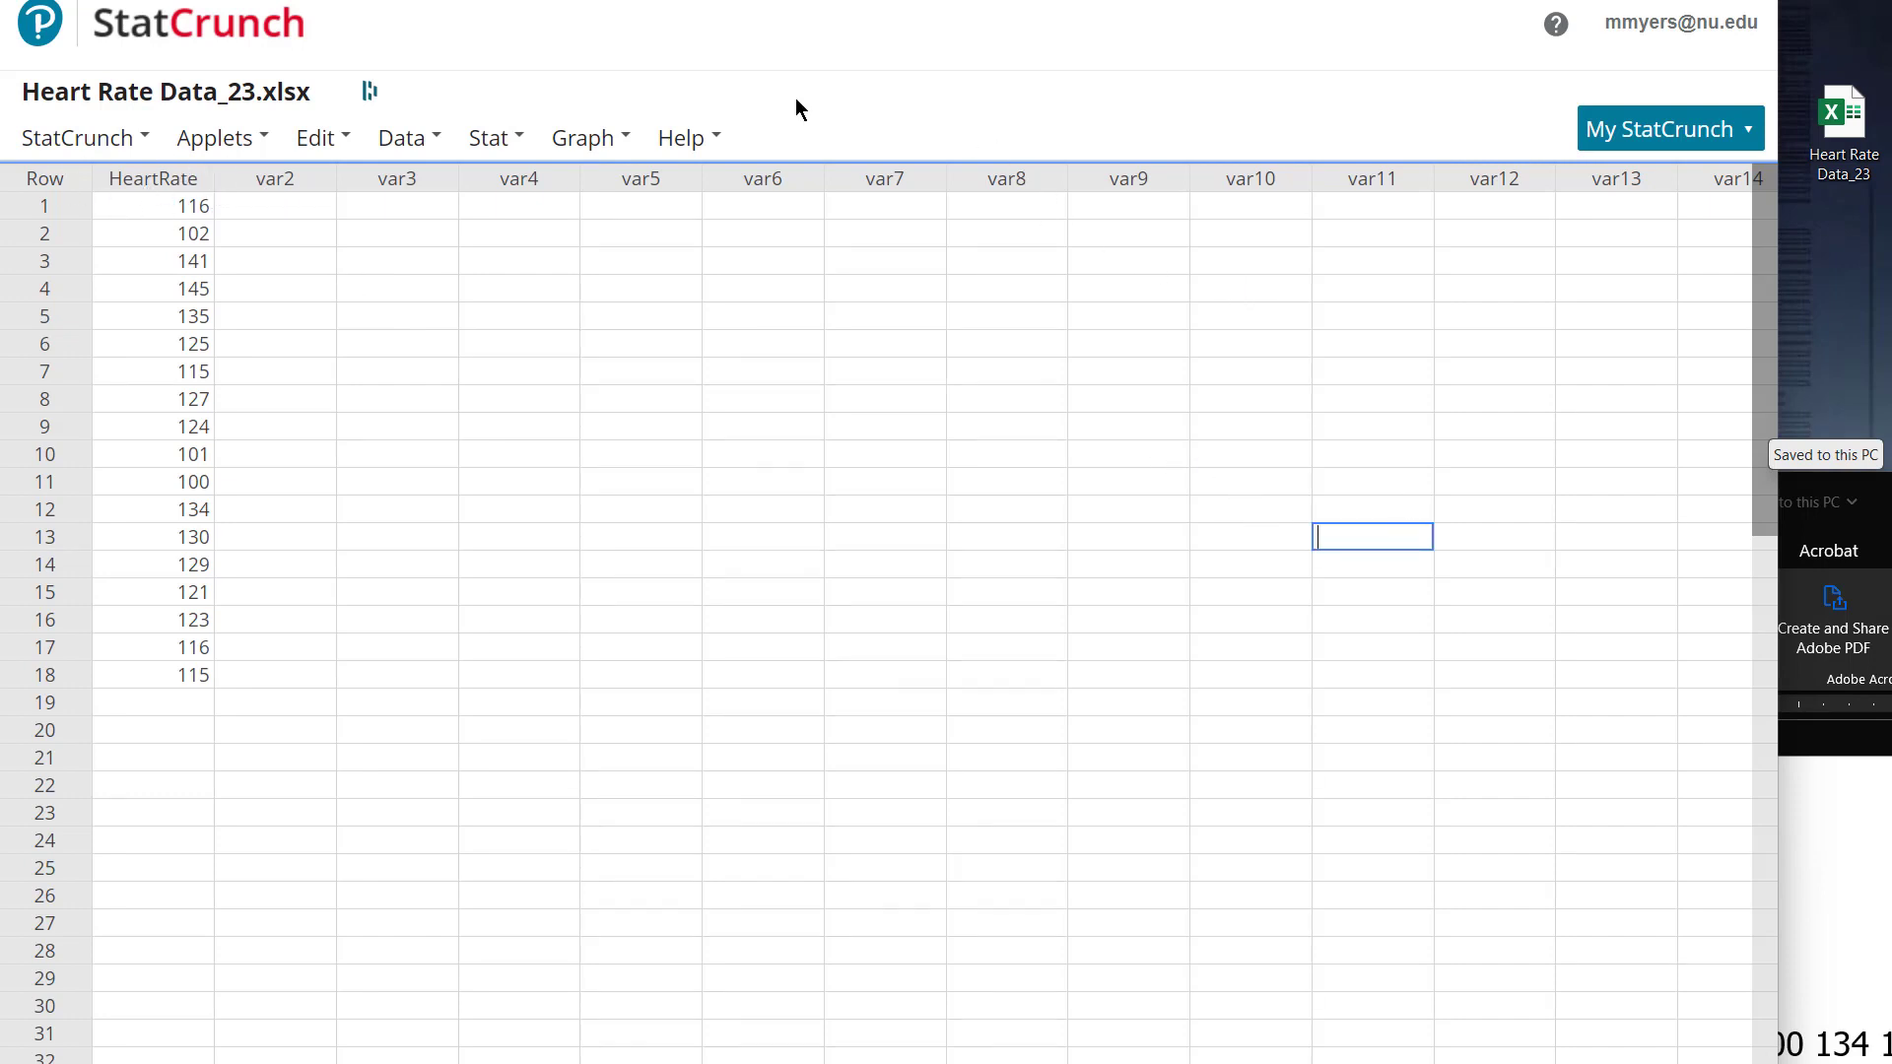
{"action": "left_click", "coordinate": [520, 146]}
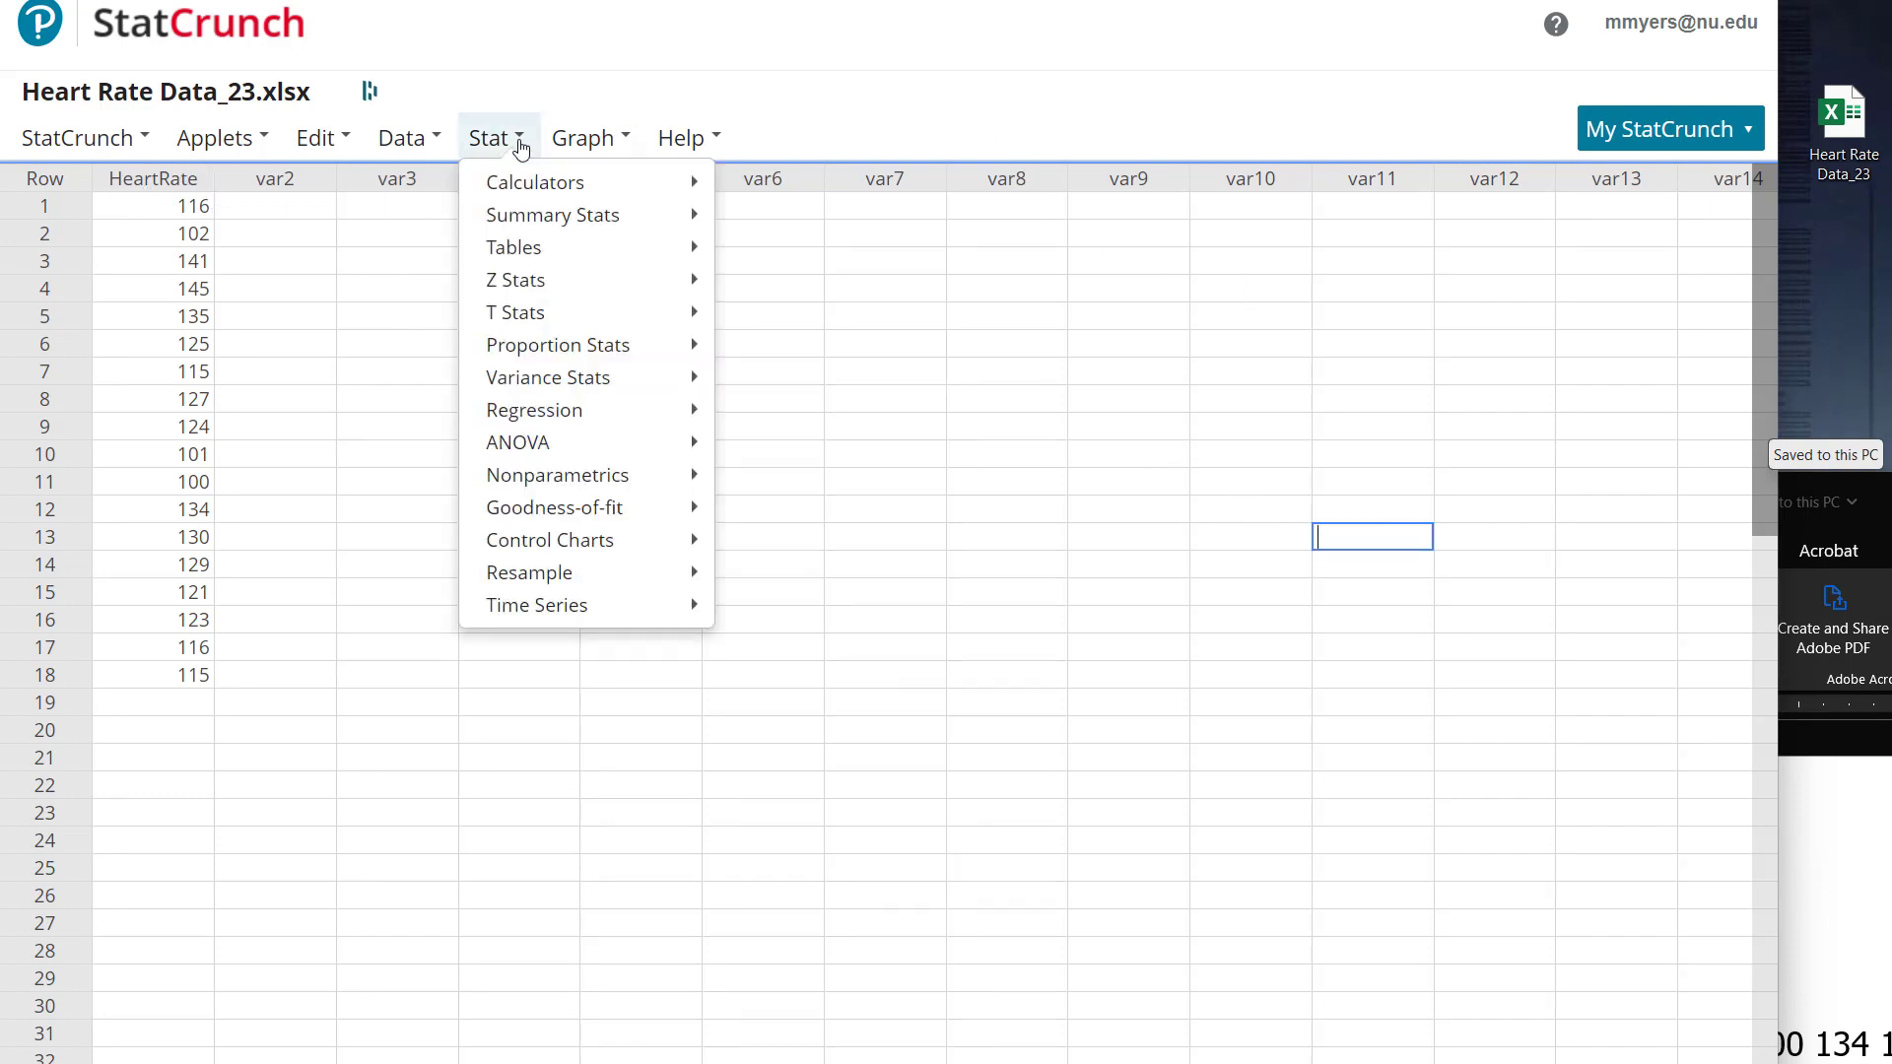
{"action": "mouse_move", "coordinate": [629, 220]}
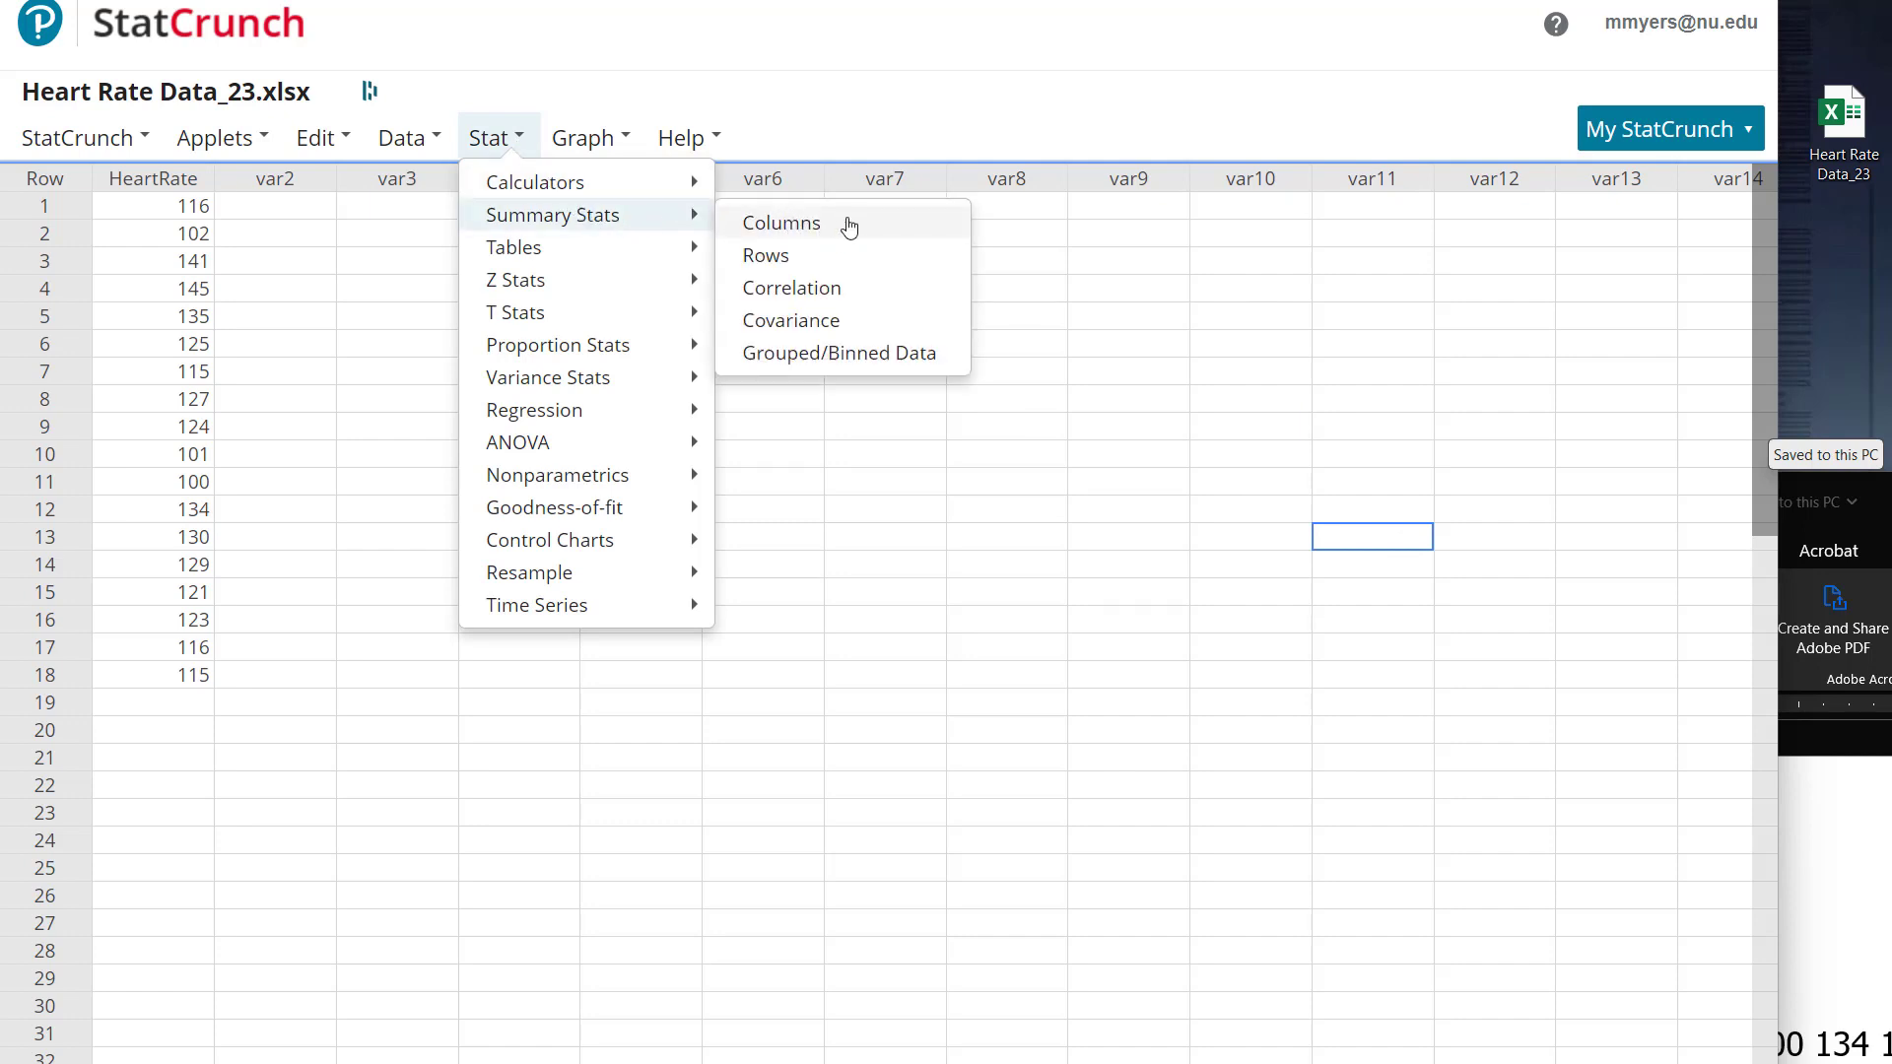
{"action": "left_click", "coordinate": [850, 224]}
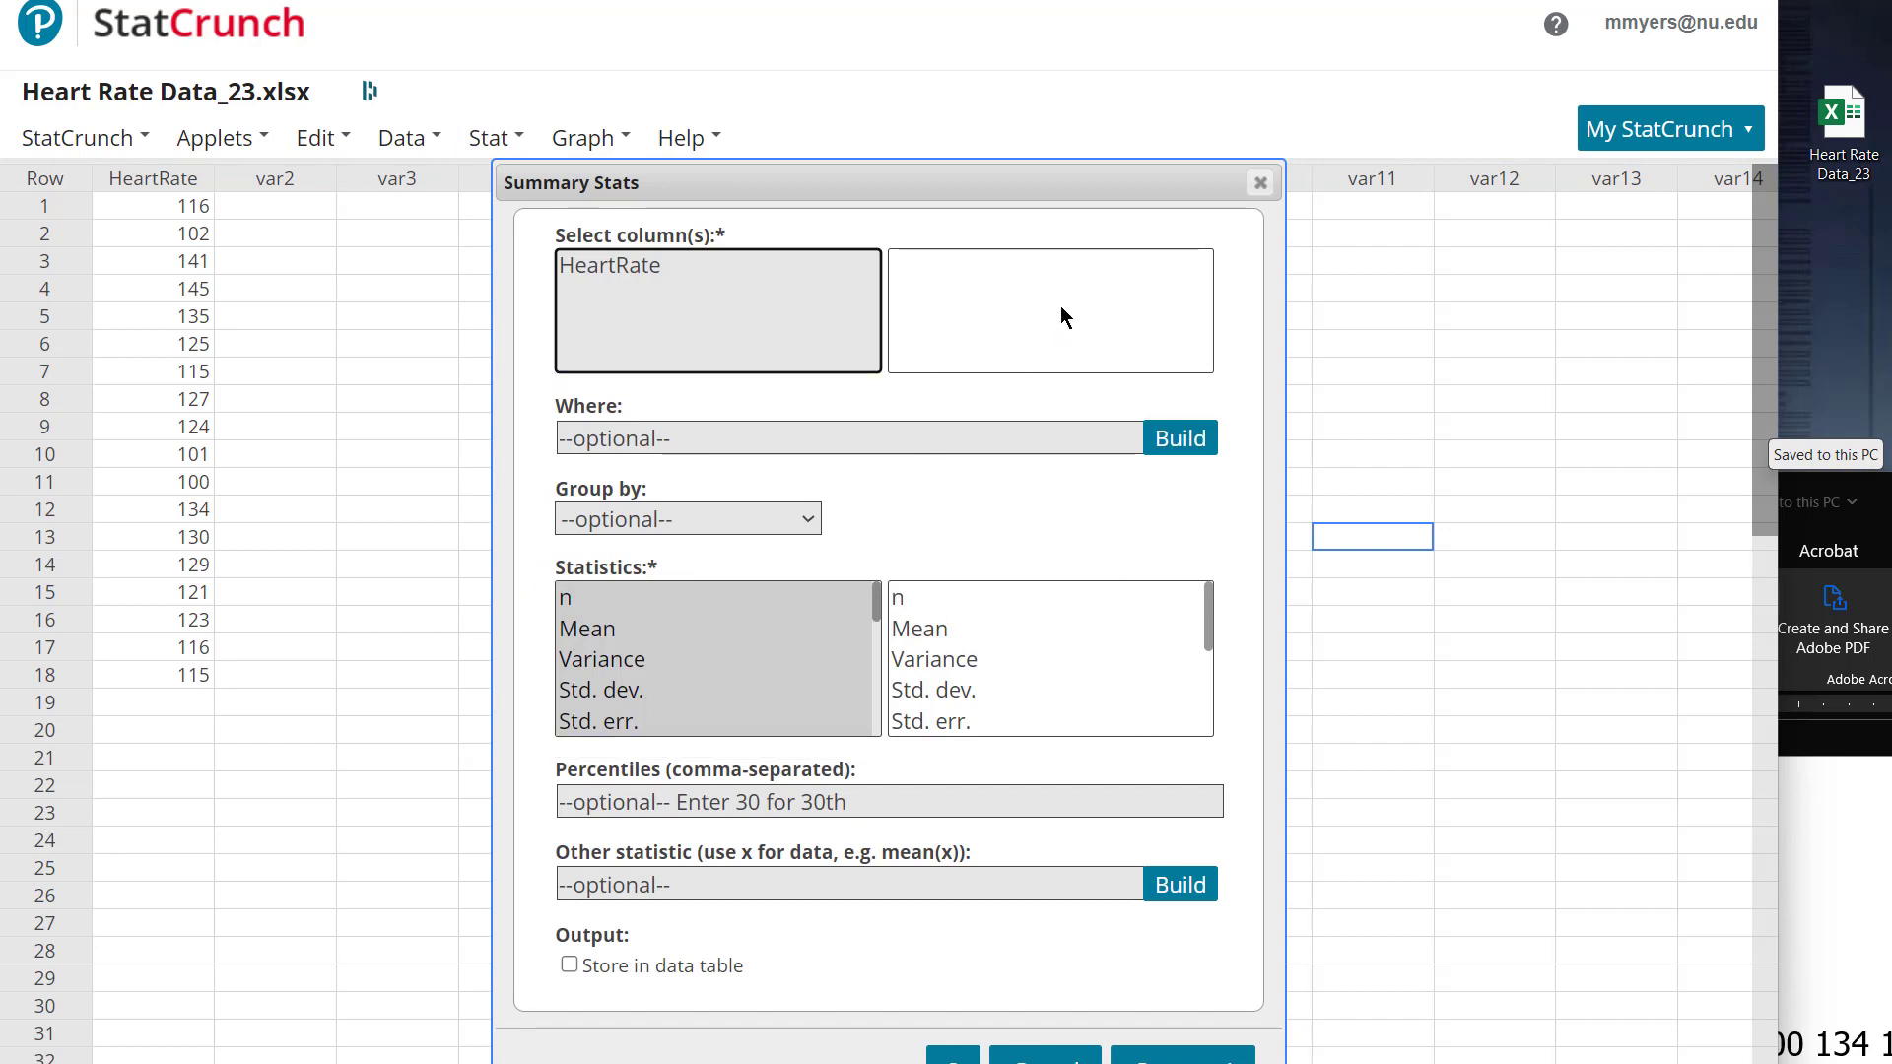
{"action": "left_click", "coordinate": [625, 262]}
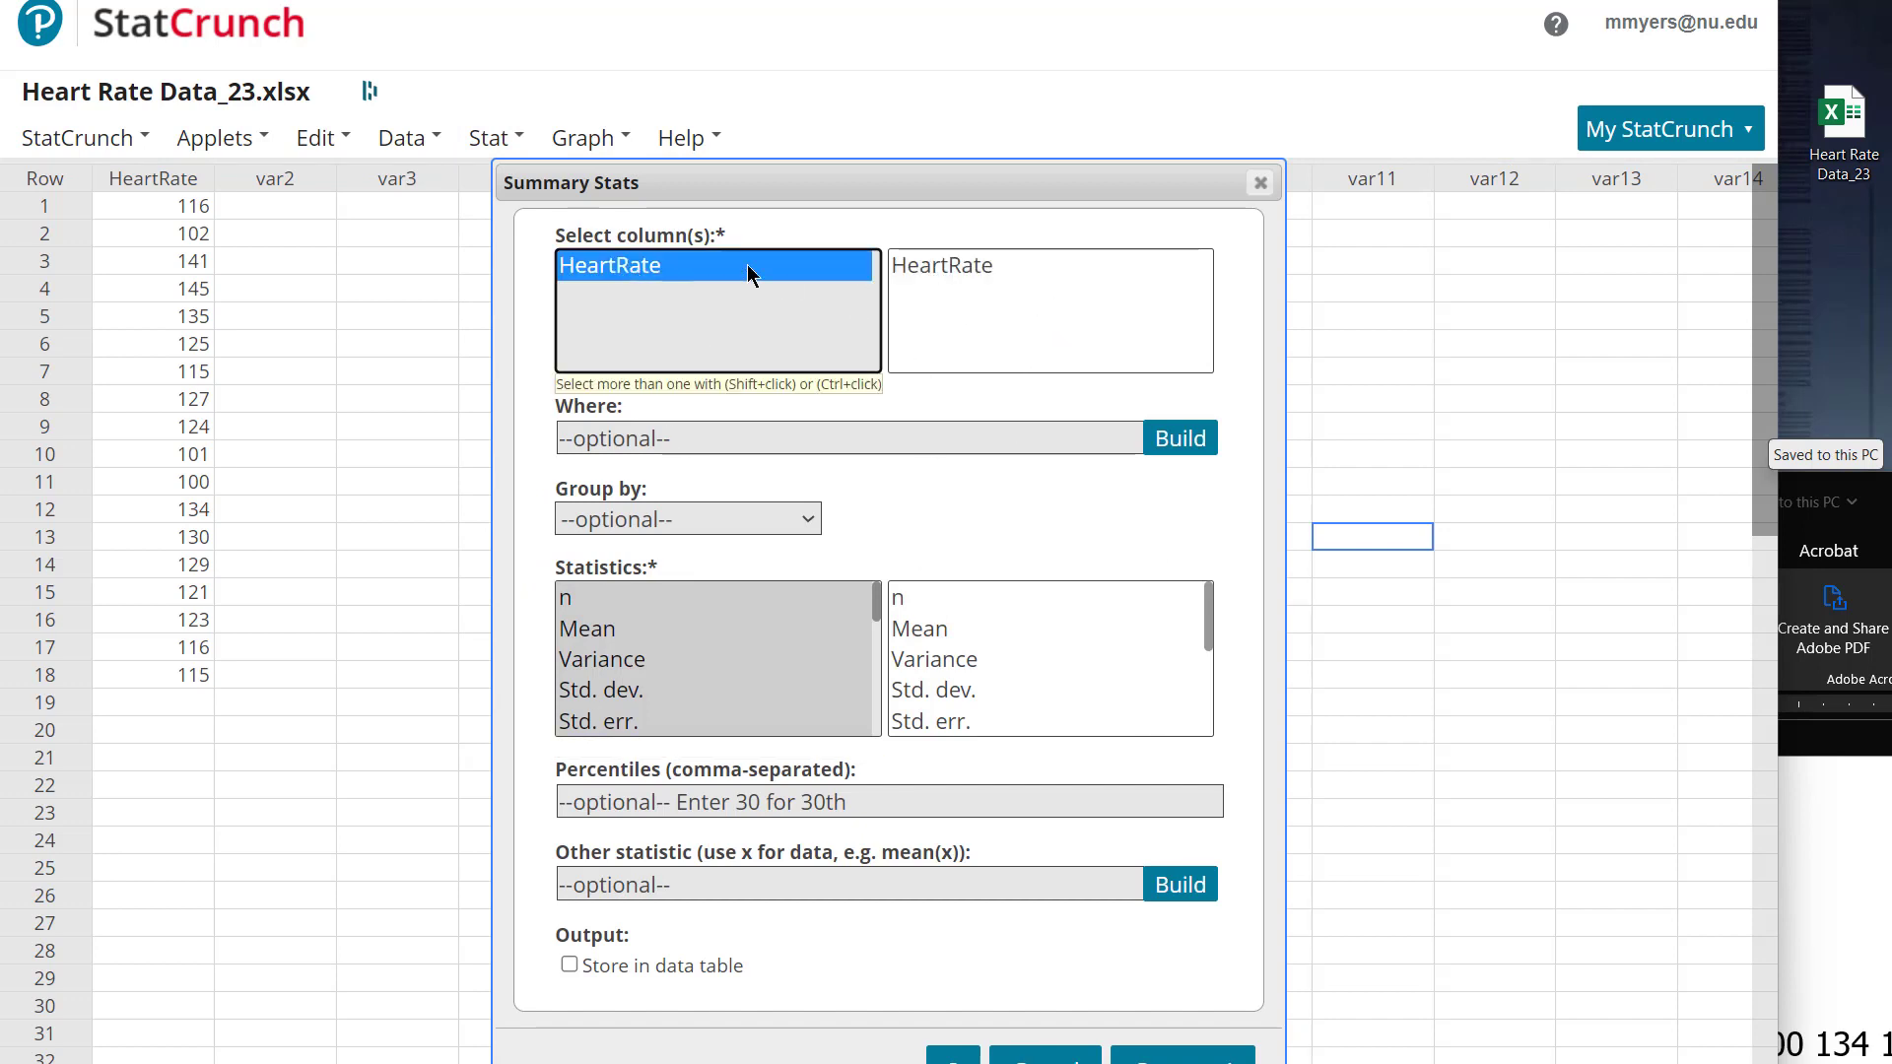
- Restrict the statistics to n, compute the HeartRate summary, and move the result window over the middle of the data table
{"action": "left_click", "coordinate": [688, 595]}
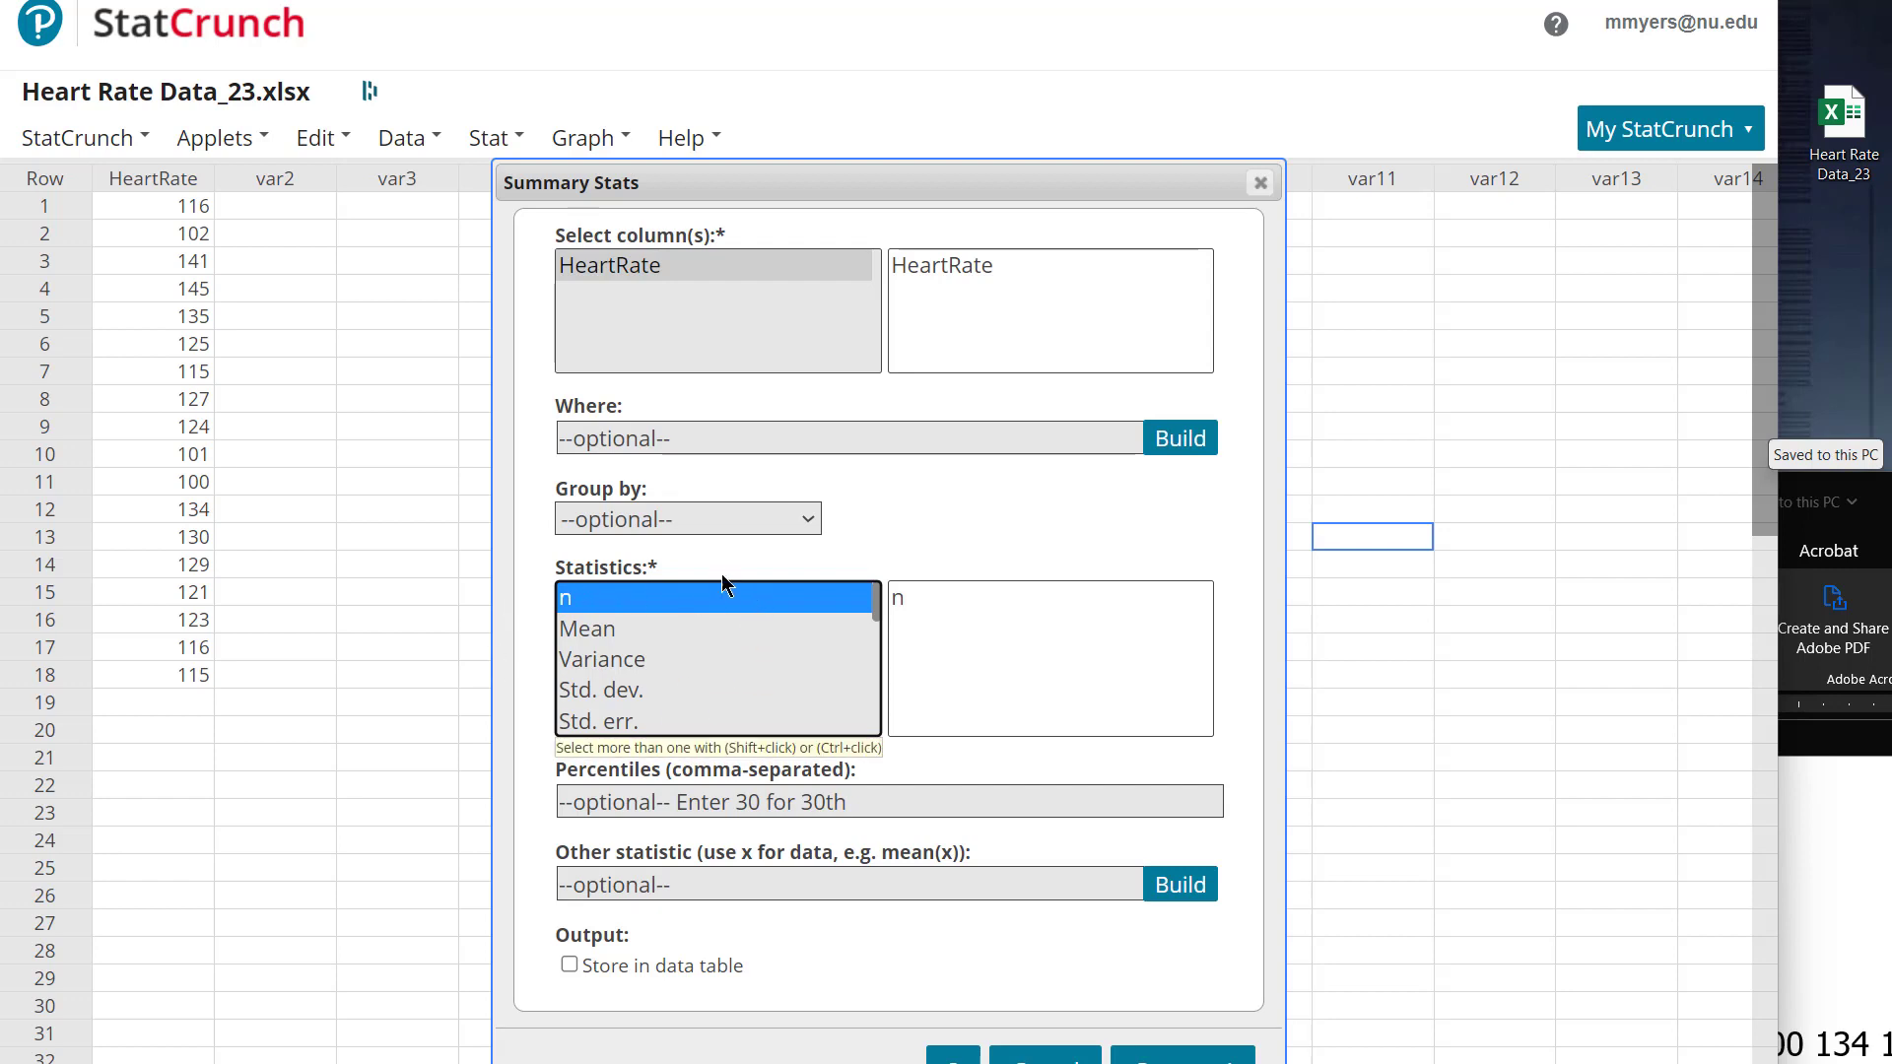
{"action": "left_click_drag", "start_coordinate": [1077, 190], "coordinate": [1082, 75]}
{"action": "left_click", "coordinate": [694, 561]}
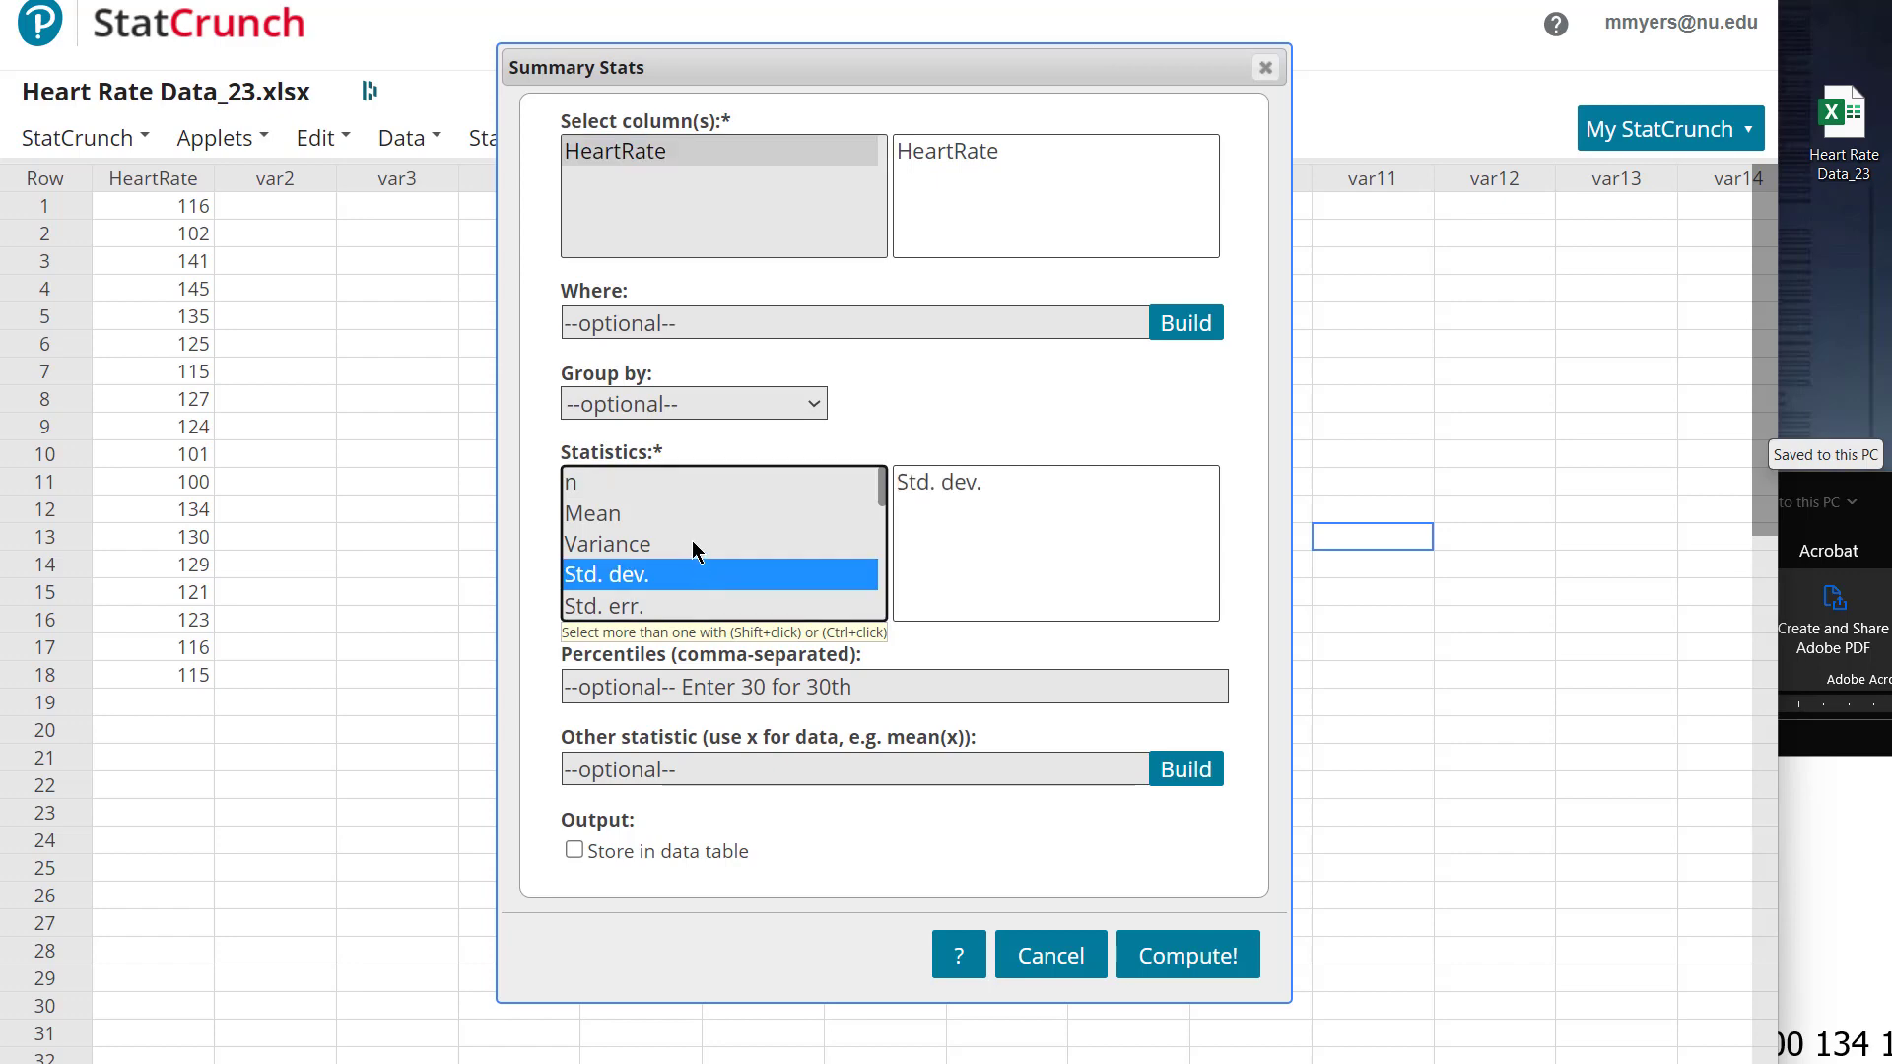
{"action": "left_click", "coordinate": [692, 542]}
{"action": "left_click", "coordinate": [662, 483]}
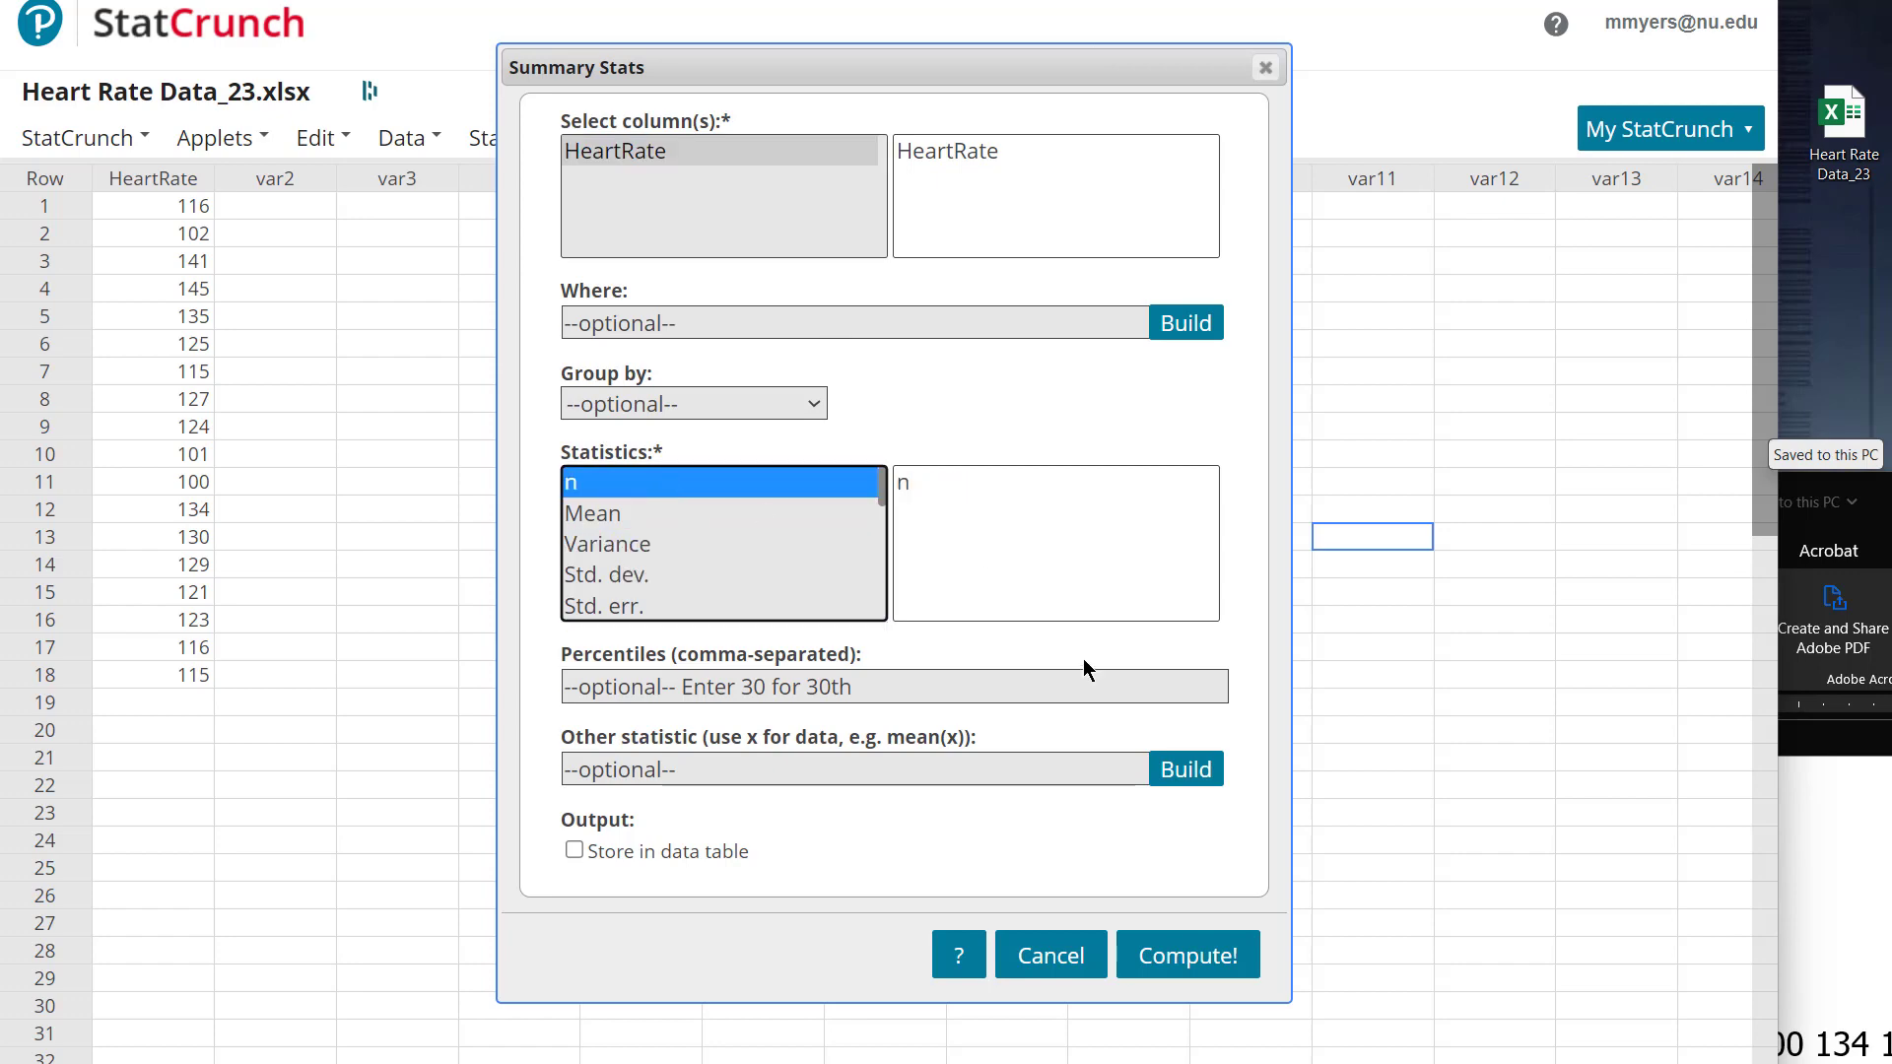
{"action": "left_click", "coordinate": [1176, 961]}
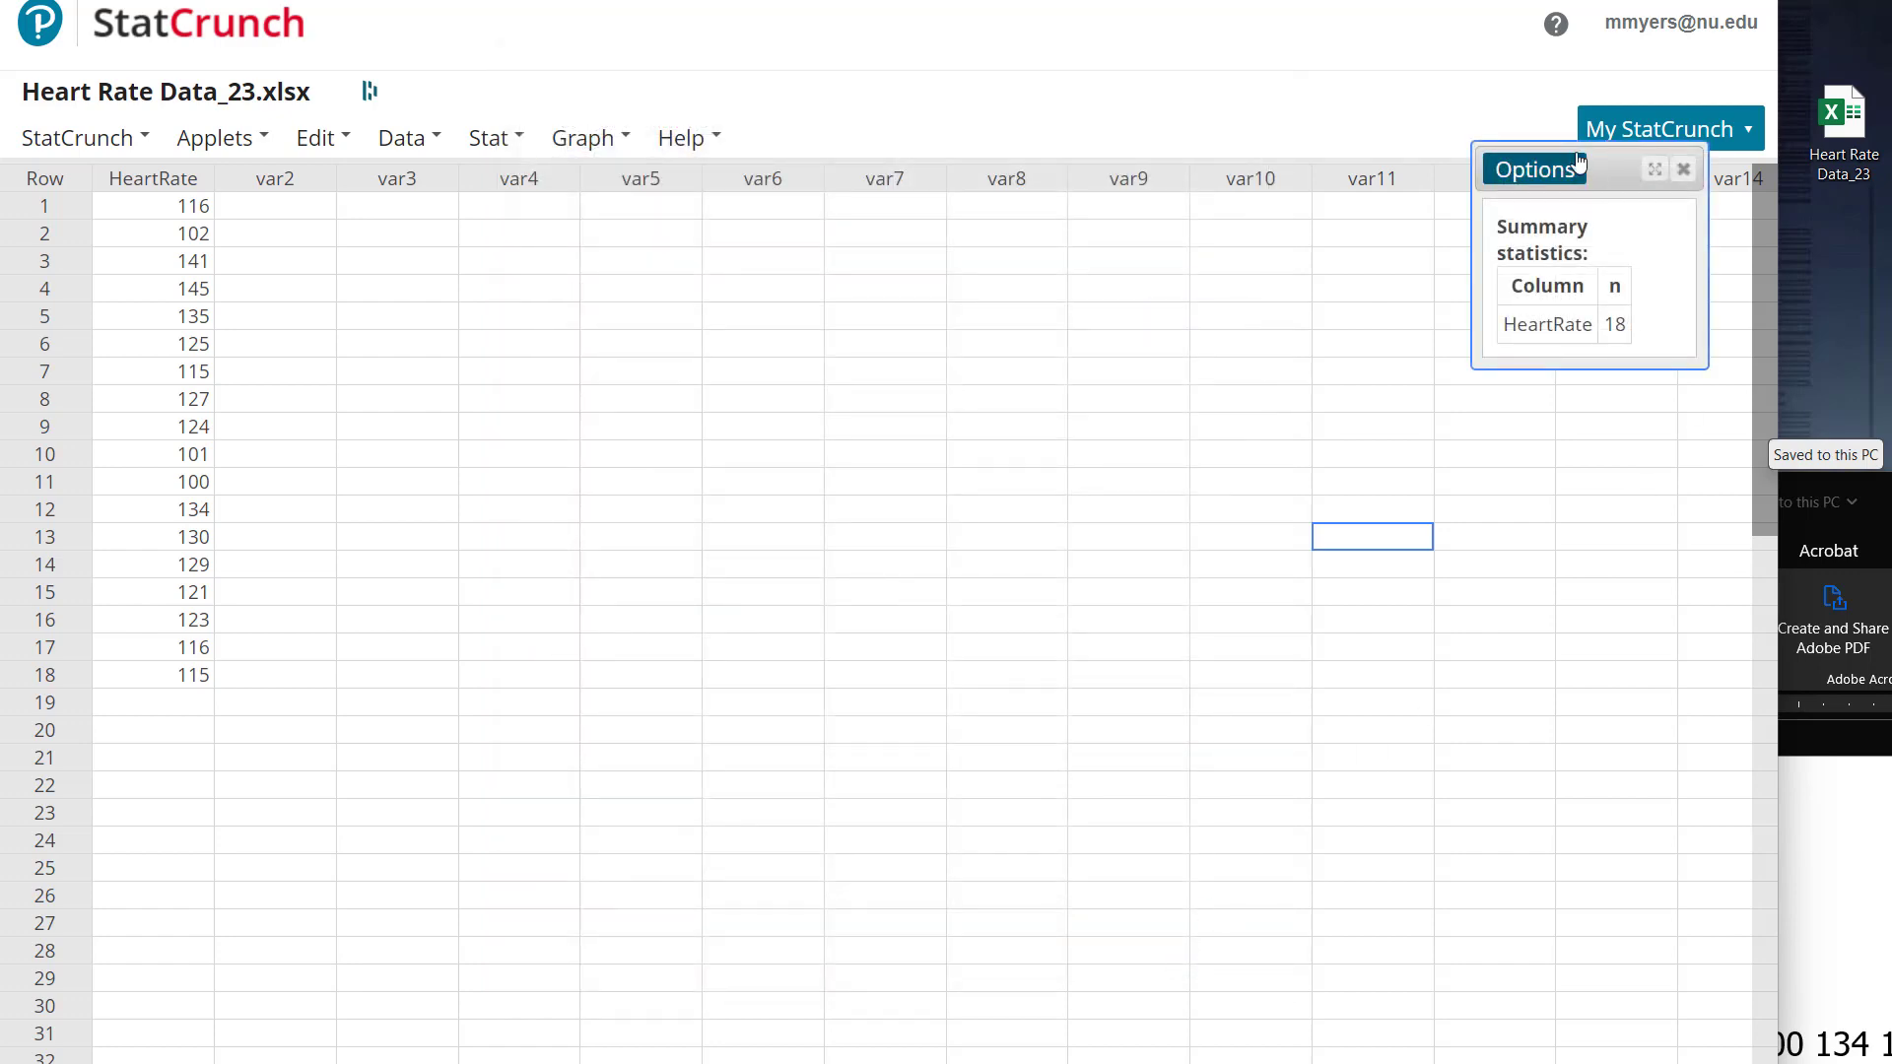
{"action": "left_click_drag", "start_coordinate": [1602, 168], "coordinate": [786, 278]}
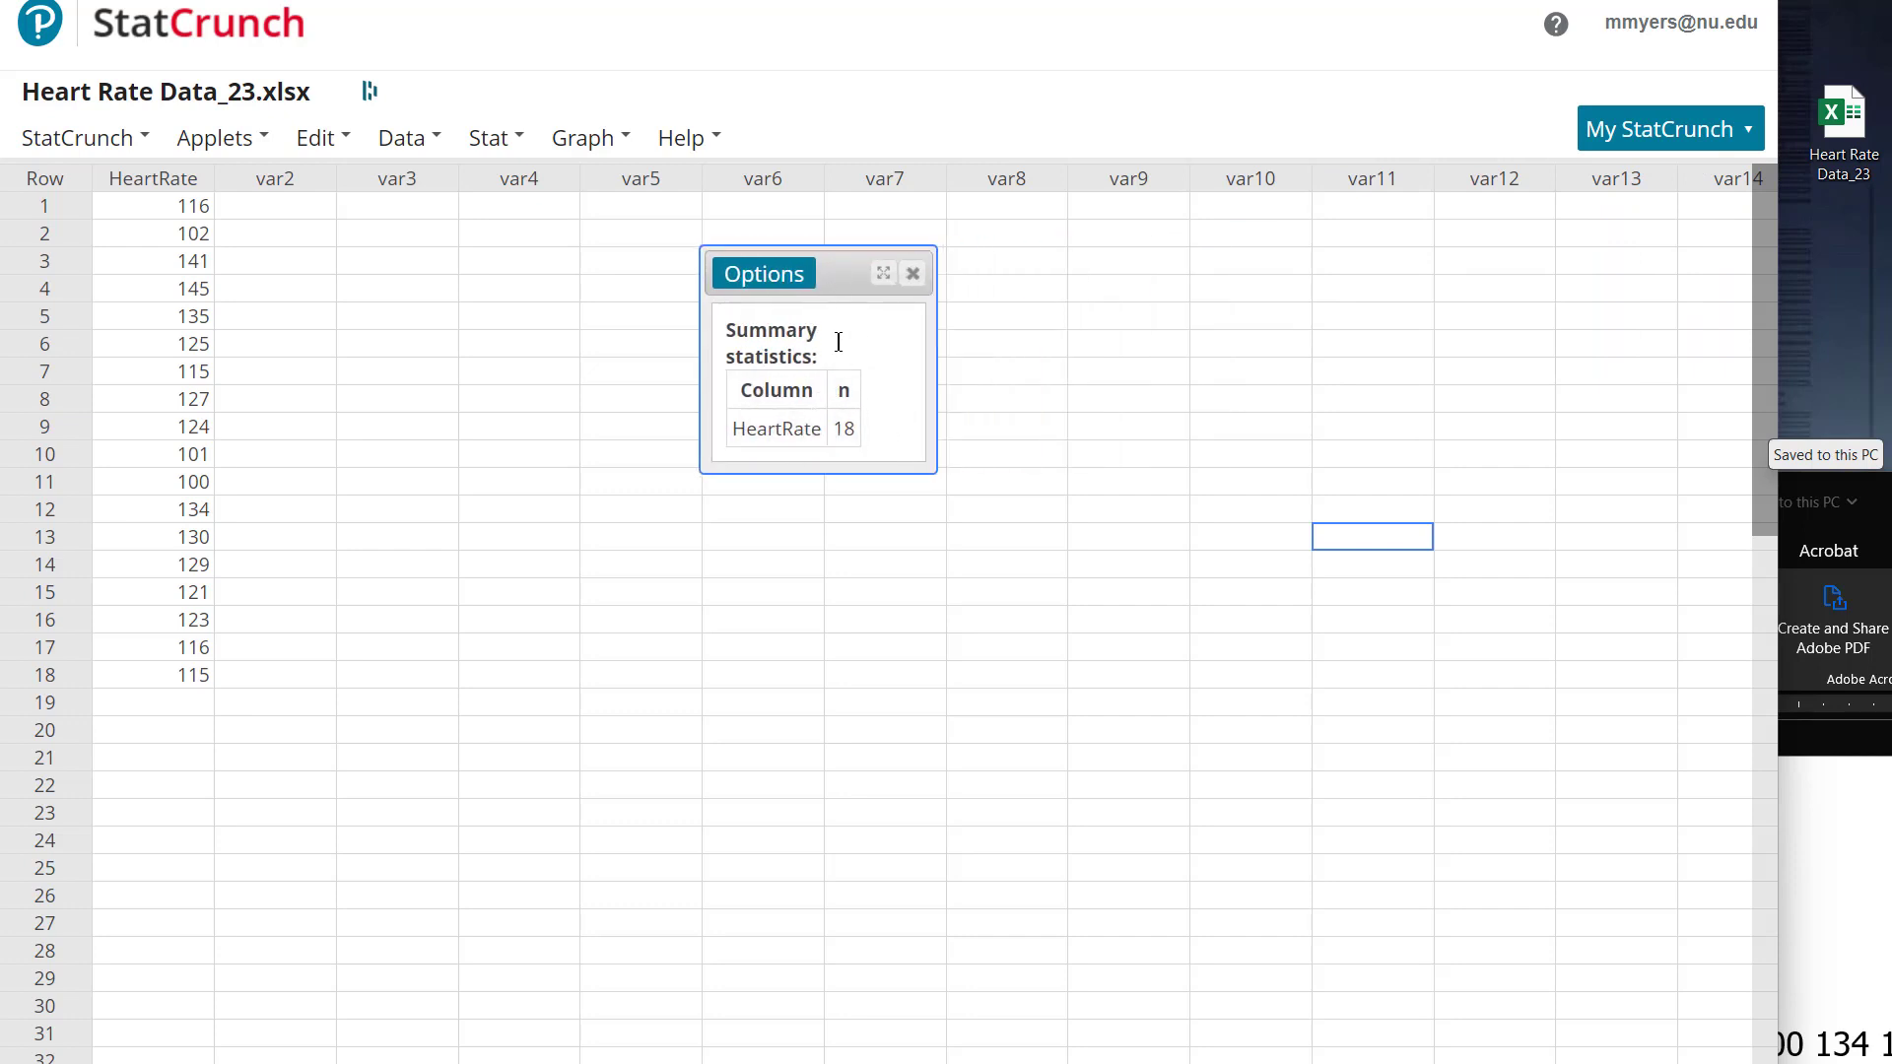
- Reopen the HeartRate summary settings, look through the available statistics, and recompute with only n selected
{"action": "left_click", "coordinate": [762, 278]}
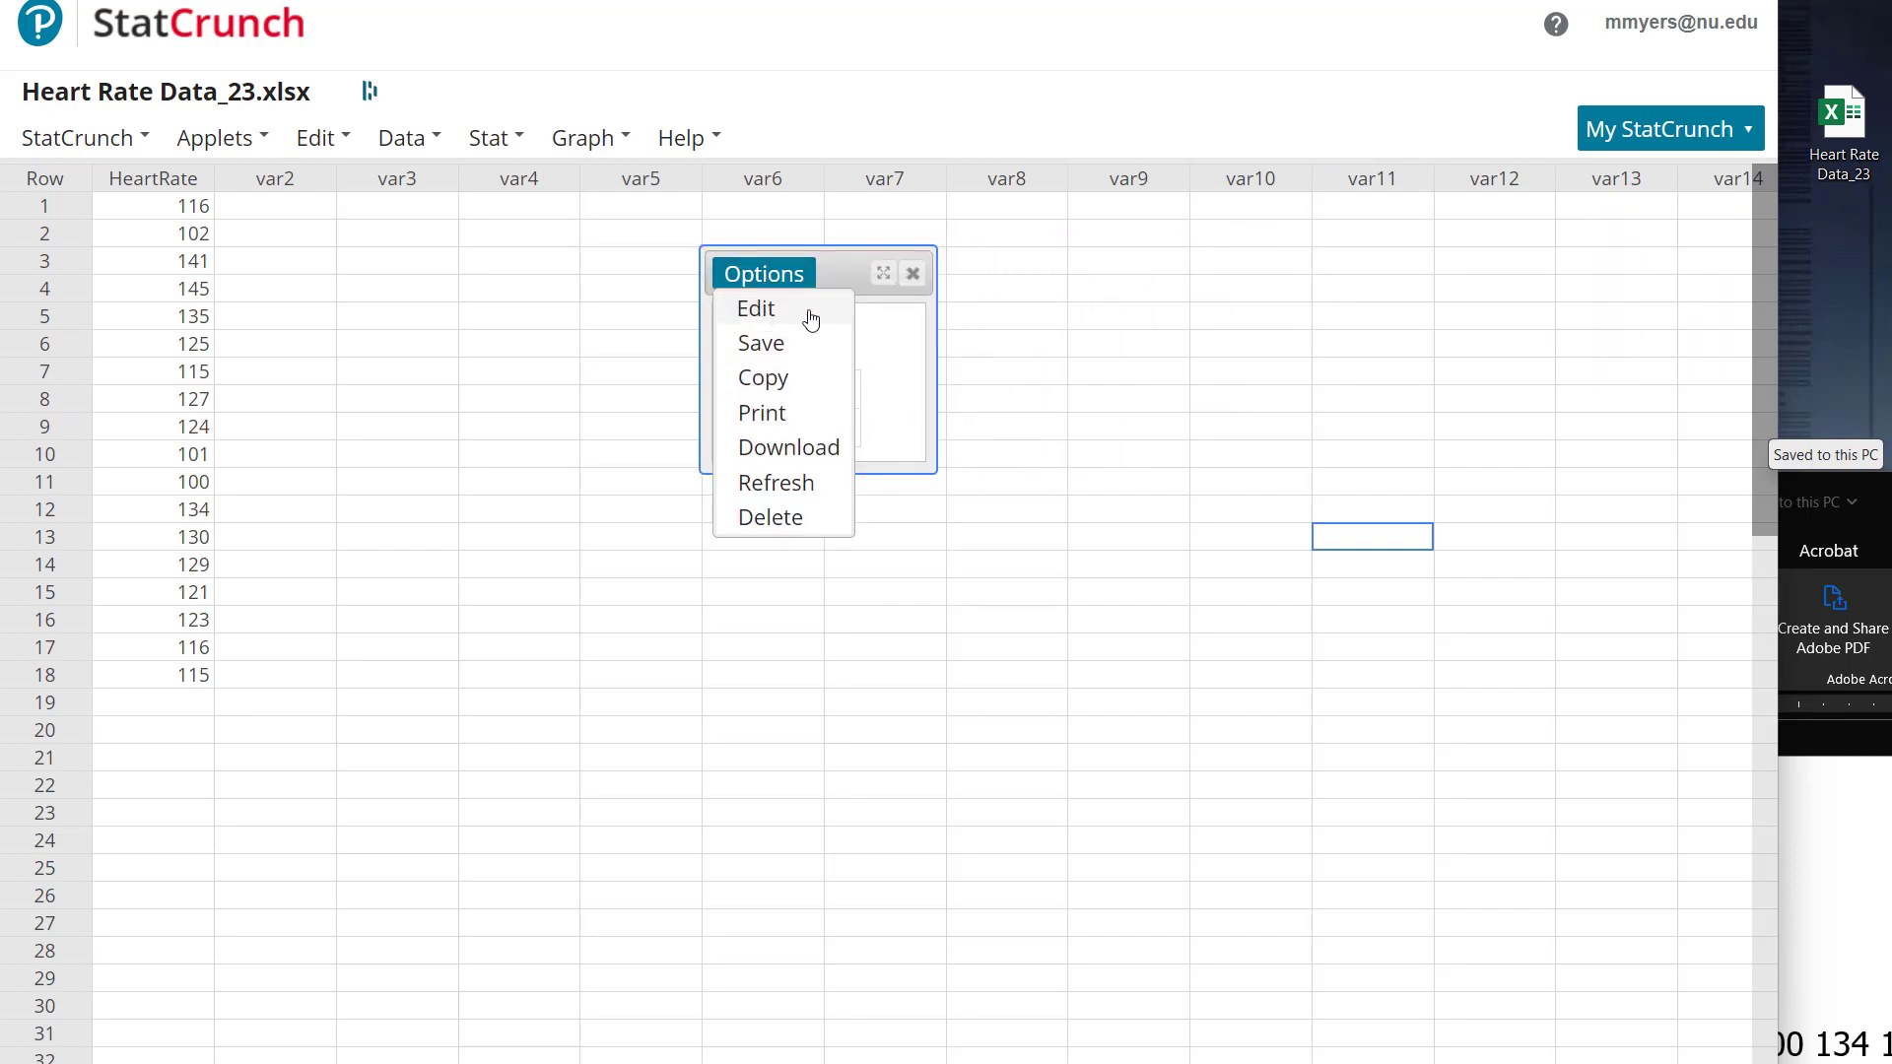
{"action": "left_click", "coordinate": [810, 320]}
{"action": "mouse_move", "coordinate": [881, 482]}
{"action": "left_mouse_down"}
{"action": "mouse_move", "coordinate": [882, 598]}
{"action": "mouse_move", "coordinate": [888, 482]}
{"action": "mouse_move", "coordinate": [889, 506]}
{"action": "left_mouse_up"}
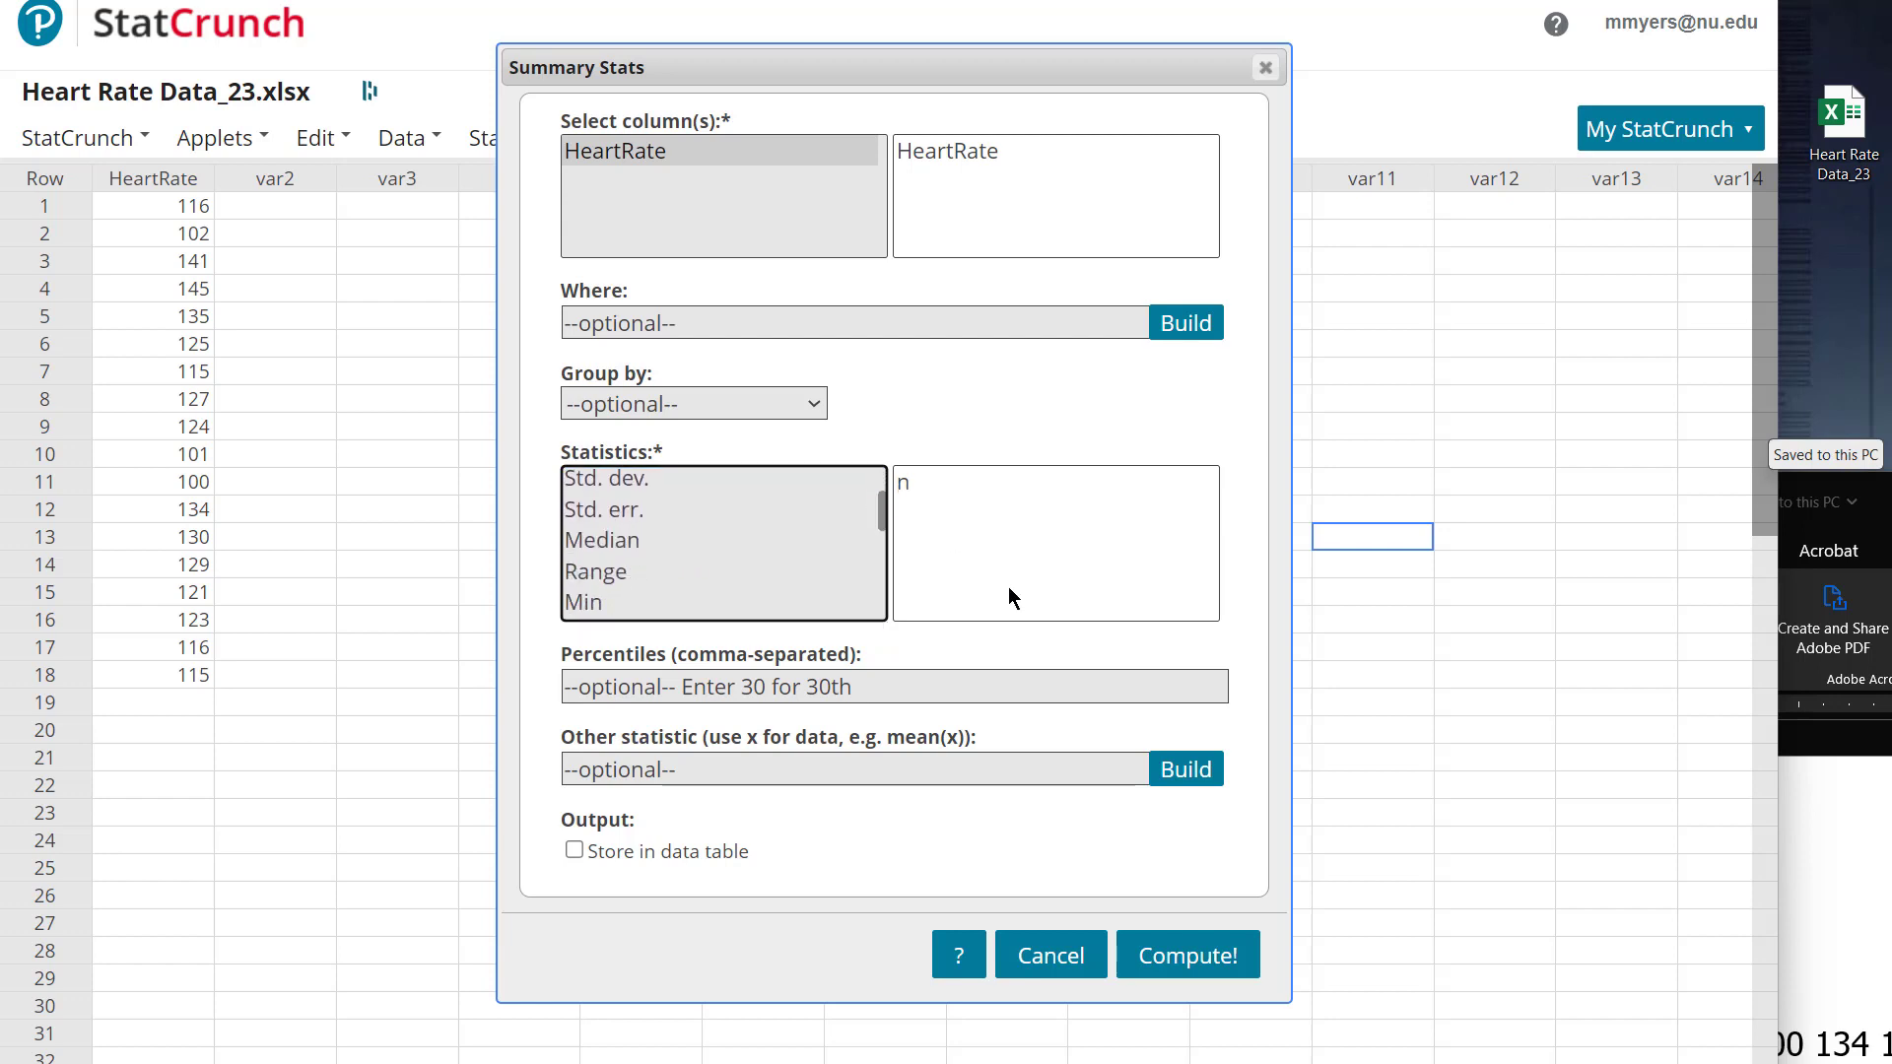
{"action": "left_click", "coordinate": [1188, 954]}
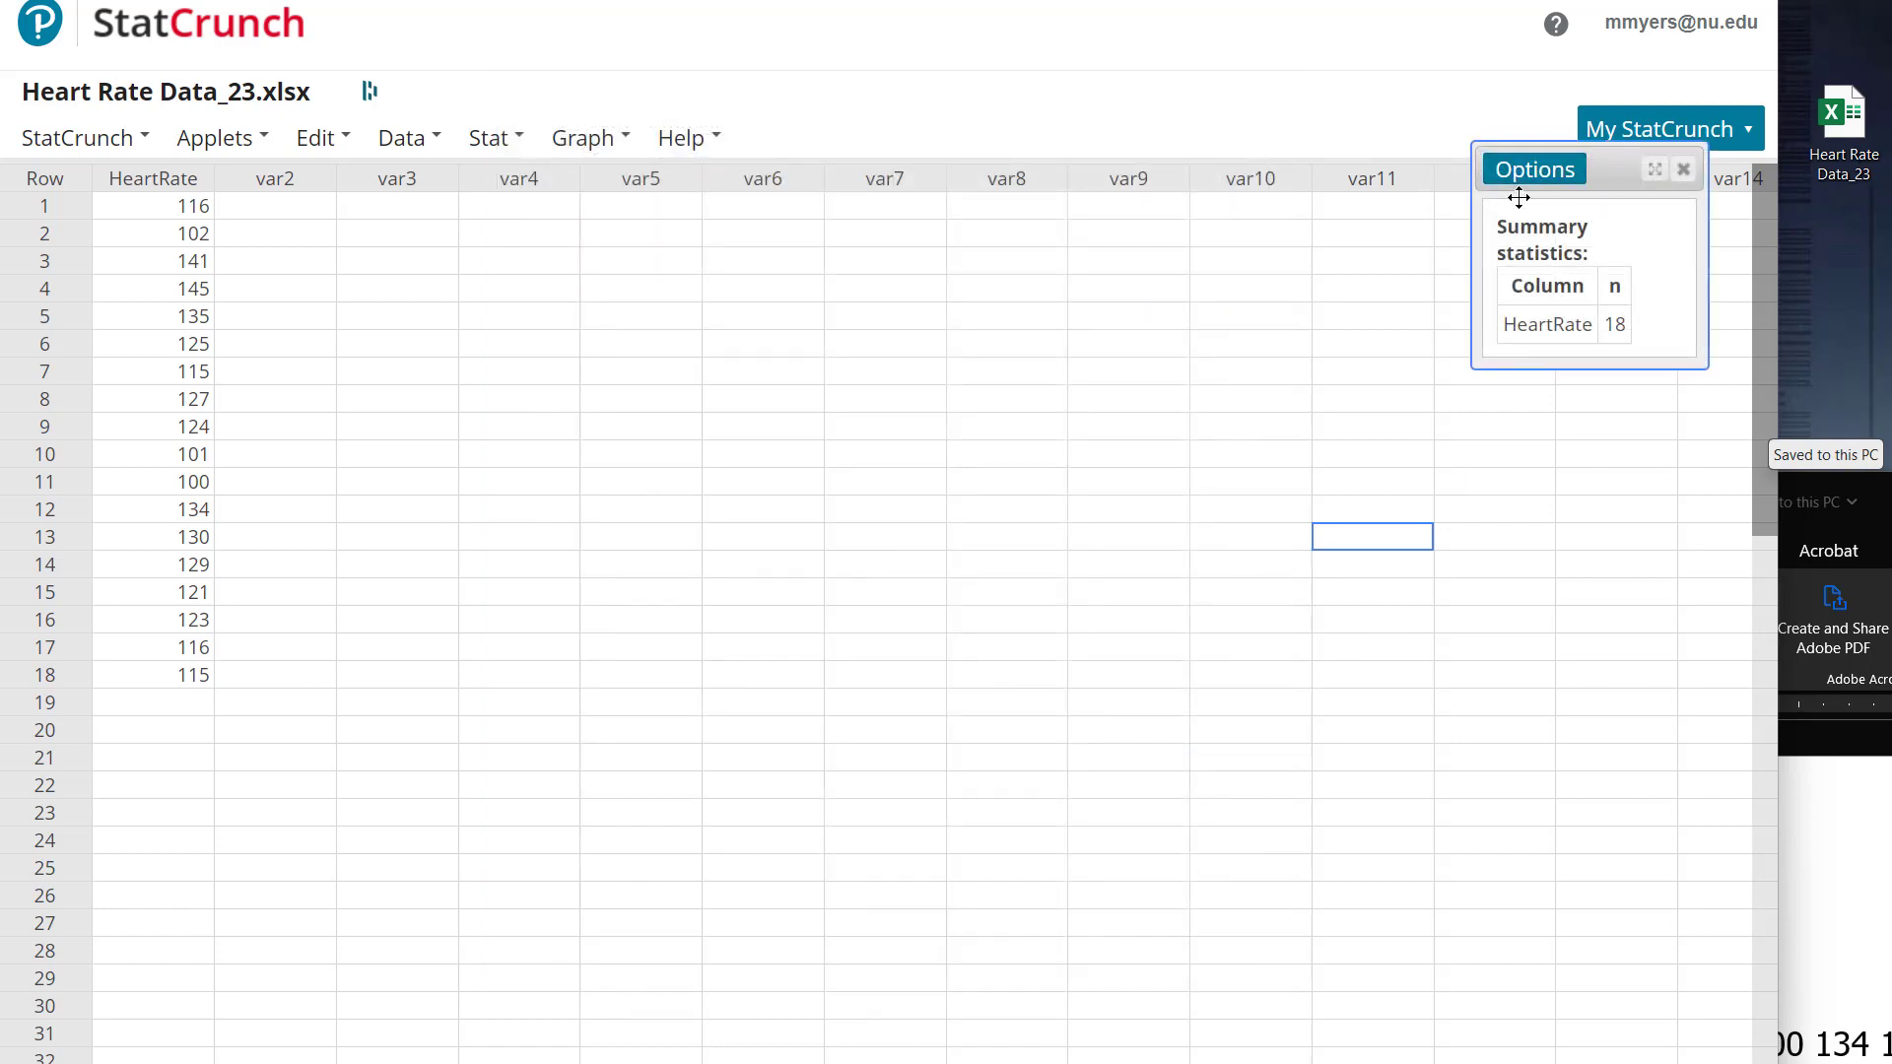
{"action": "left_click_drag", "start_coordinate": [1570, 173], "coordinate": [965, 323]}
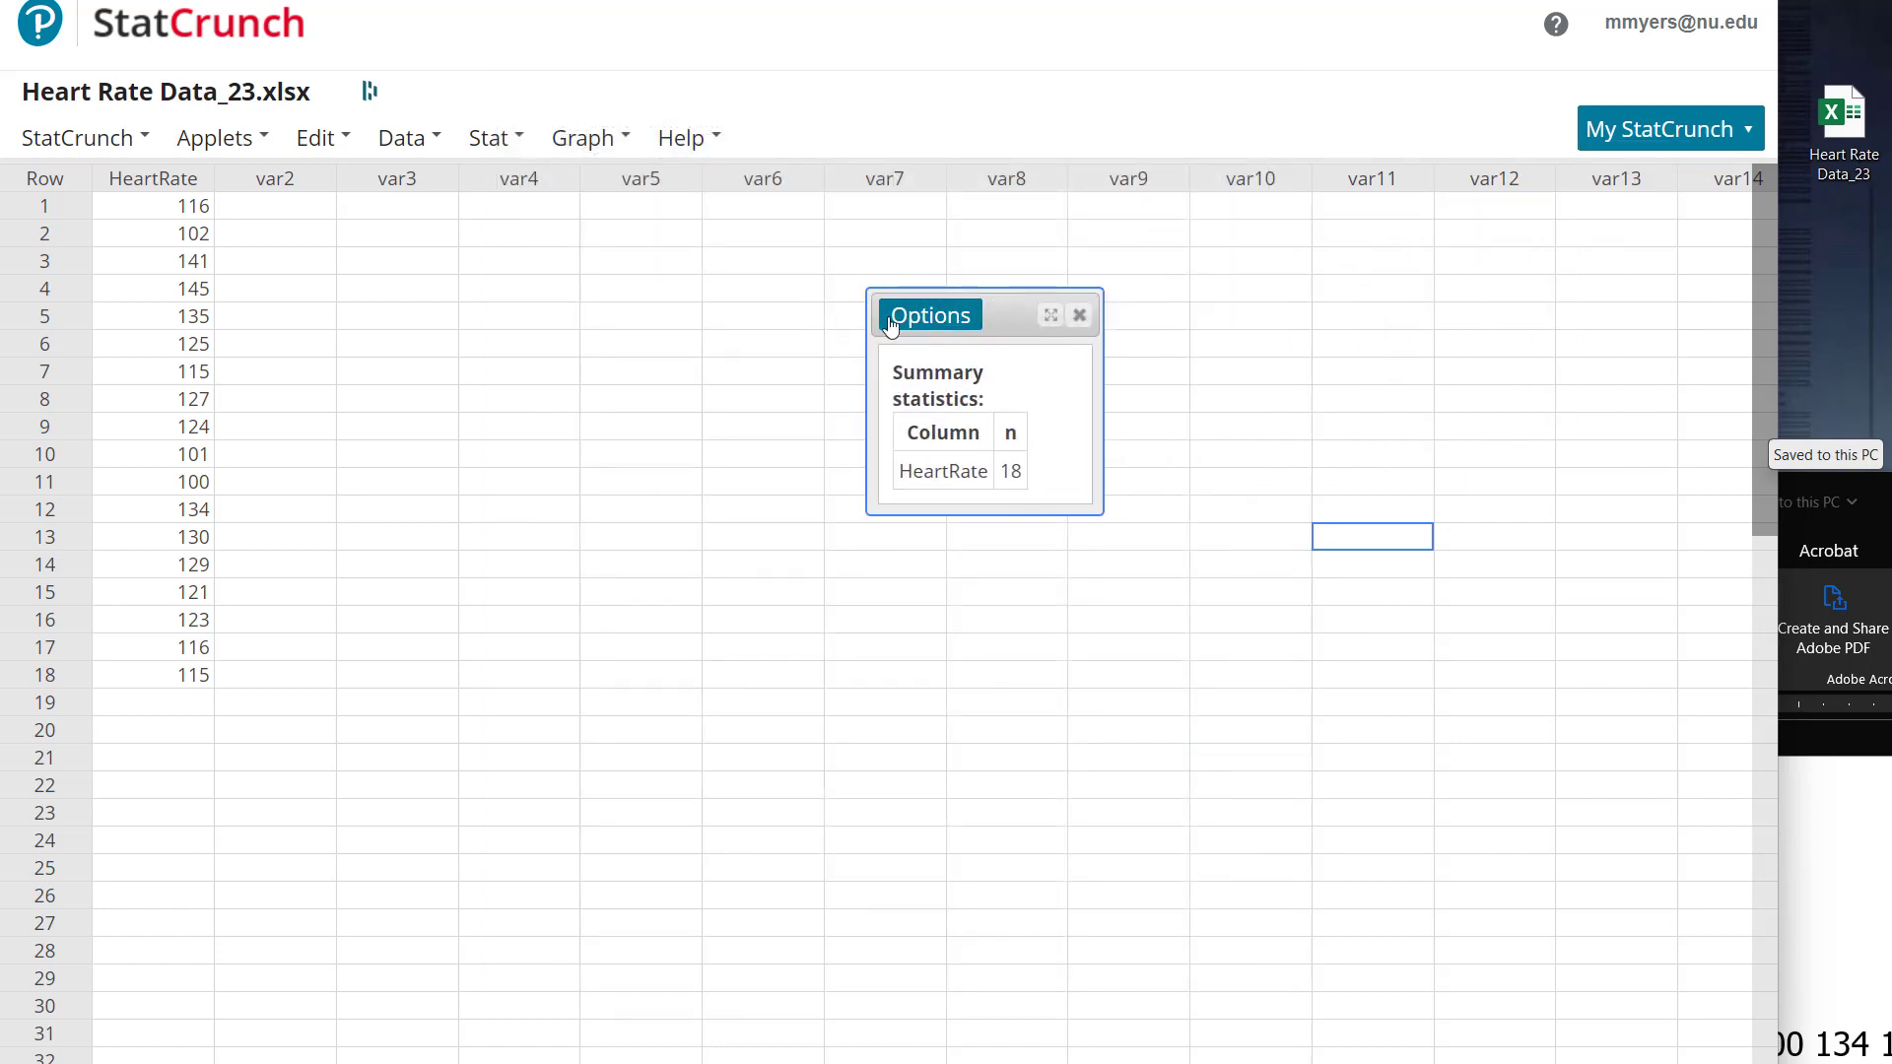
- Reopen the HeartRate summary settings for editing and return to the start of the statistics choices
{"action": "left_click", "coordinate": [930, 320]}
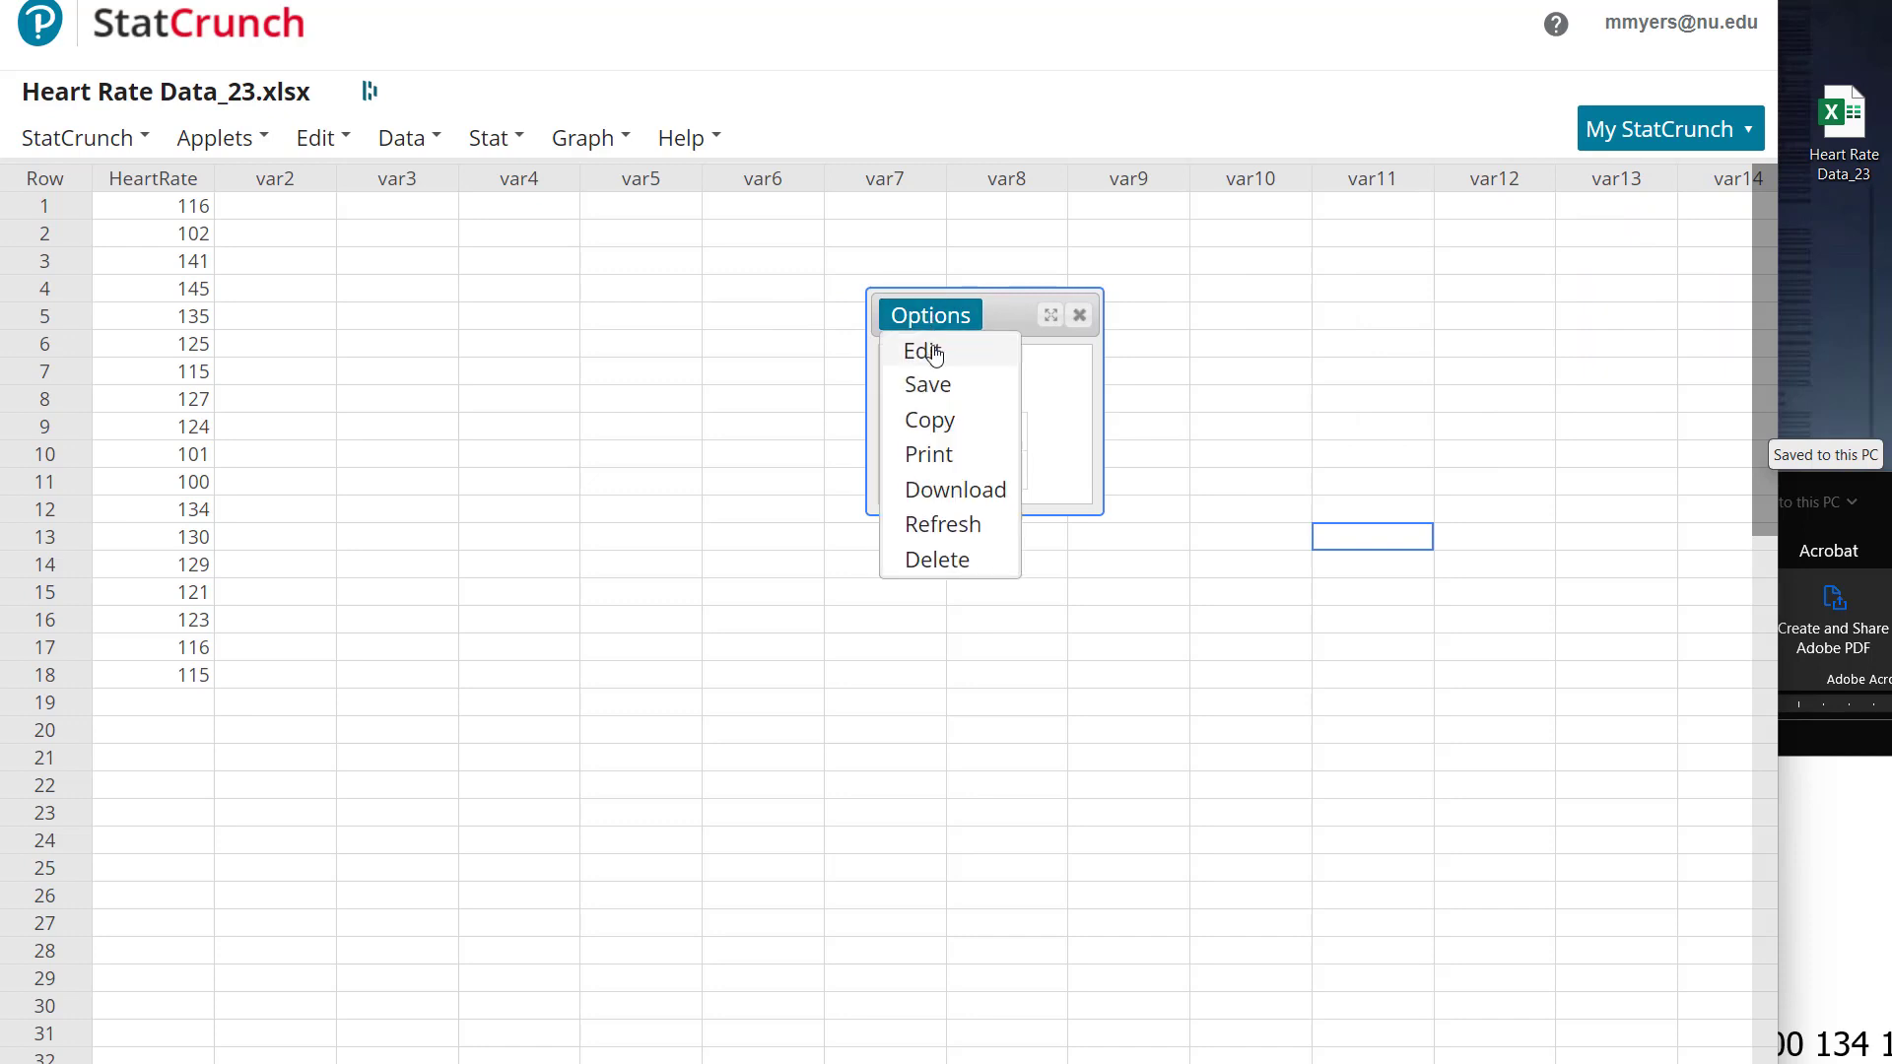
{"action": "left_click", "coordinate": [934, 352]}
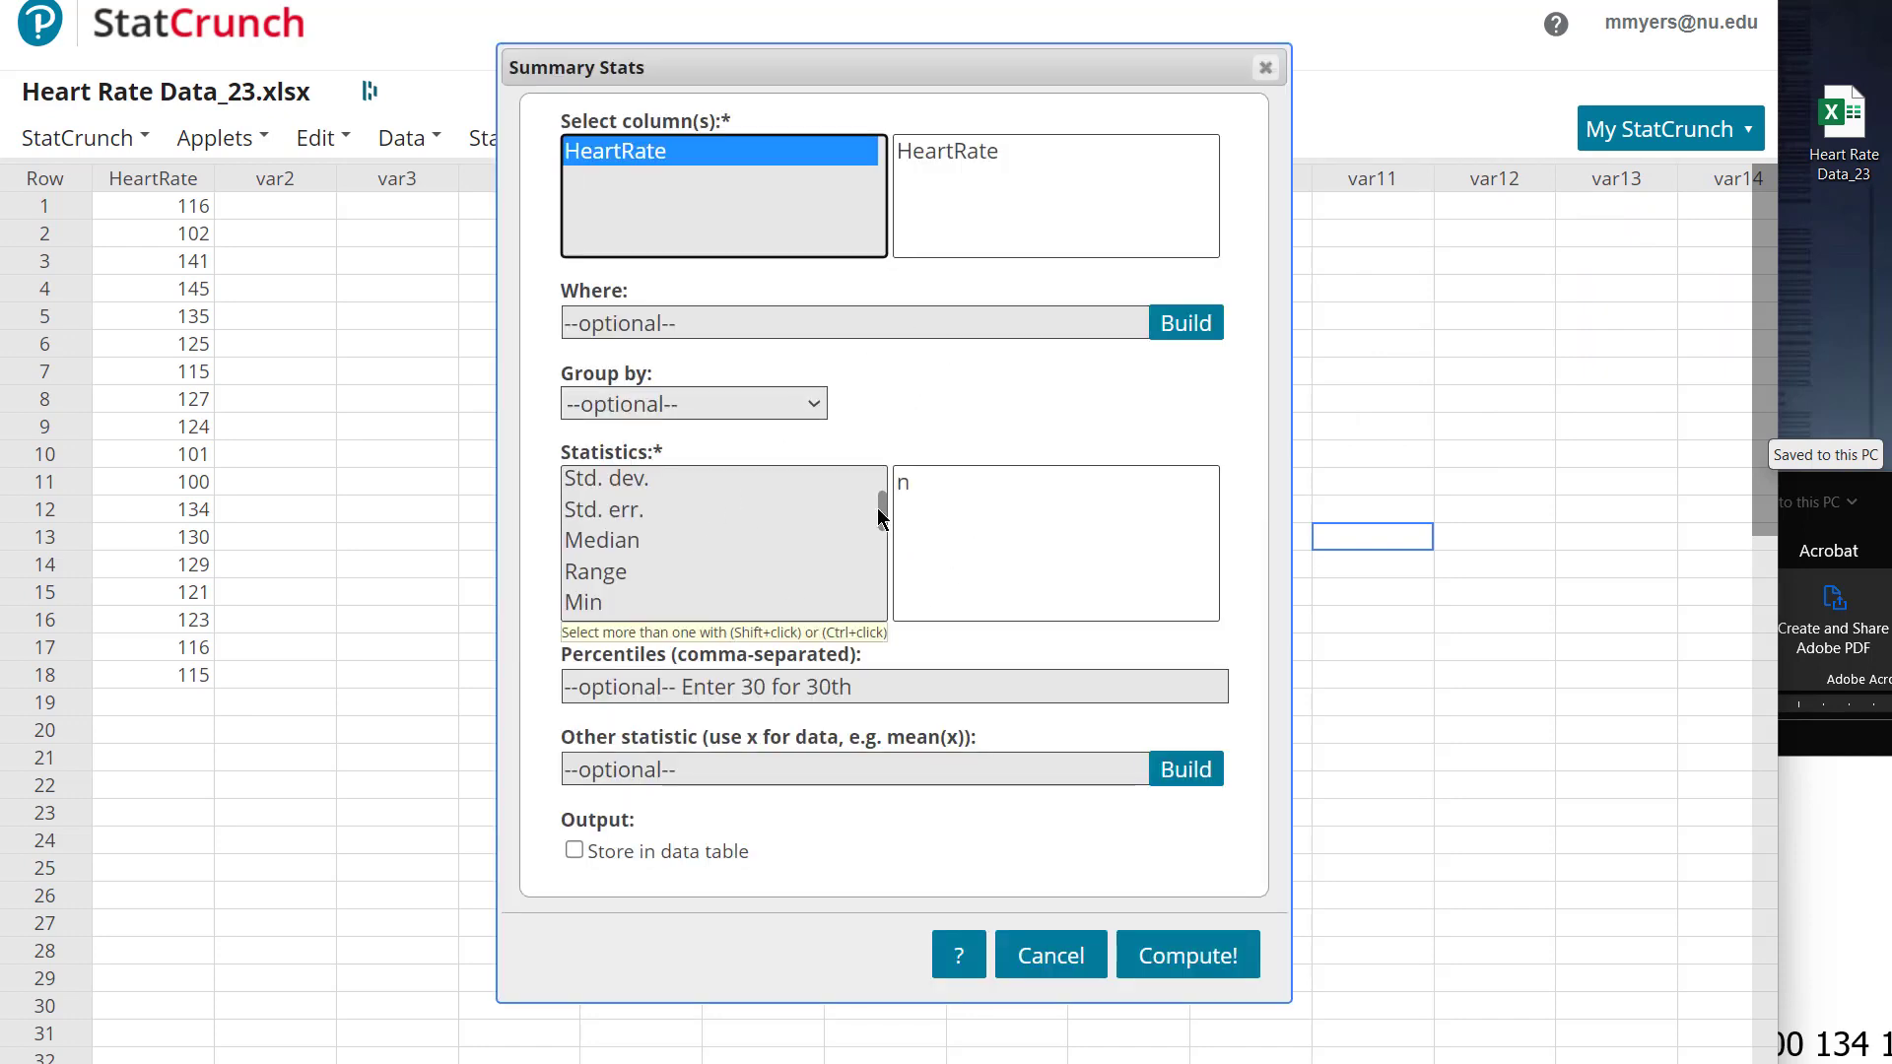
{"action": "left_click_drag", "start_coordinate": [882, 523], "coordinate": [884, 489]}
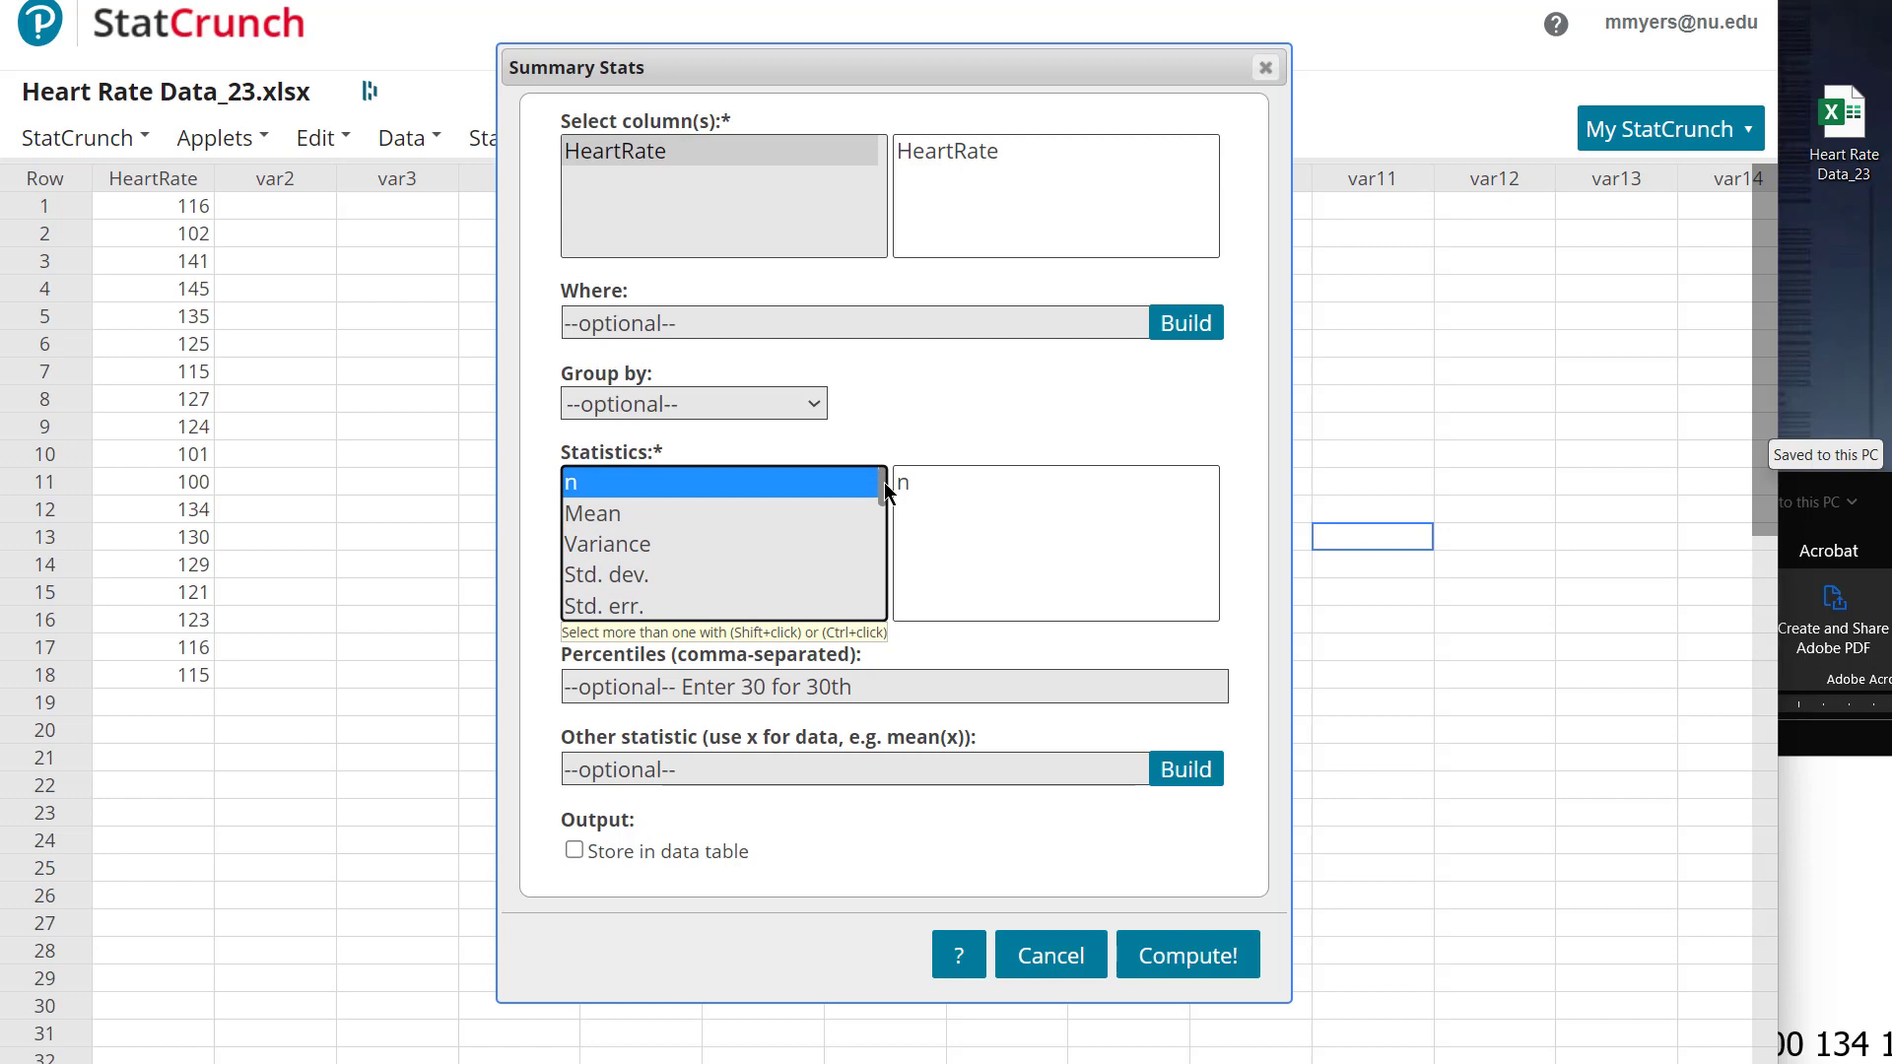
{"action": "left_click", "coordinate": [642, 509]}
{"action": "left_click", "coordinate": [674, 544]}
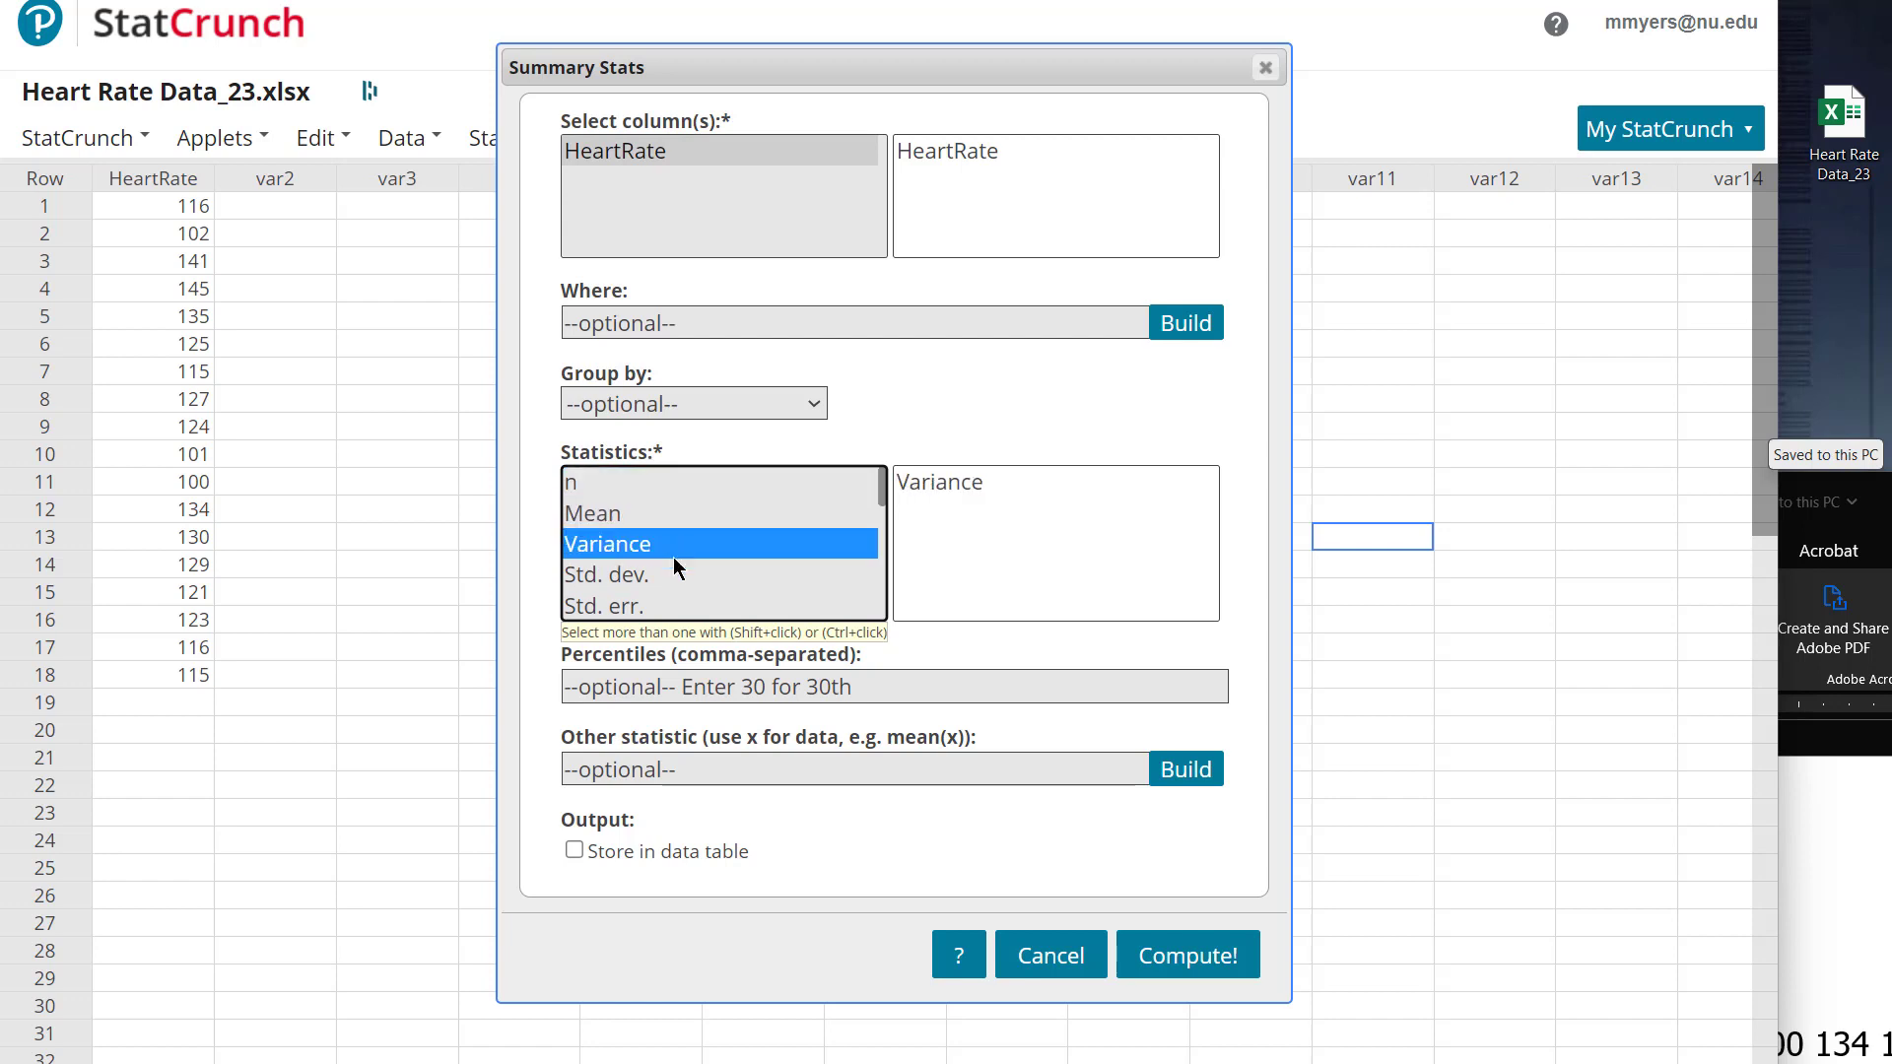
{"action": "left_click", "coordinate": [660, 580]}
- Compute the HeartRate summary with n, Mean, Skewness, Kurtosis and Mode, and move the result window over the middle of the data table
{"action": "left_click", "coordinate": [597, 486]}
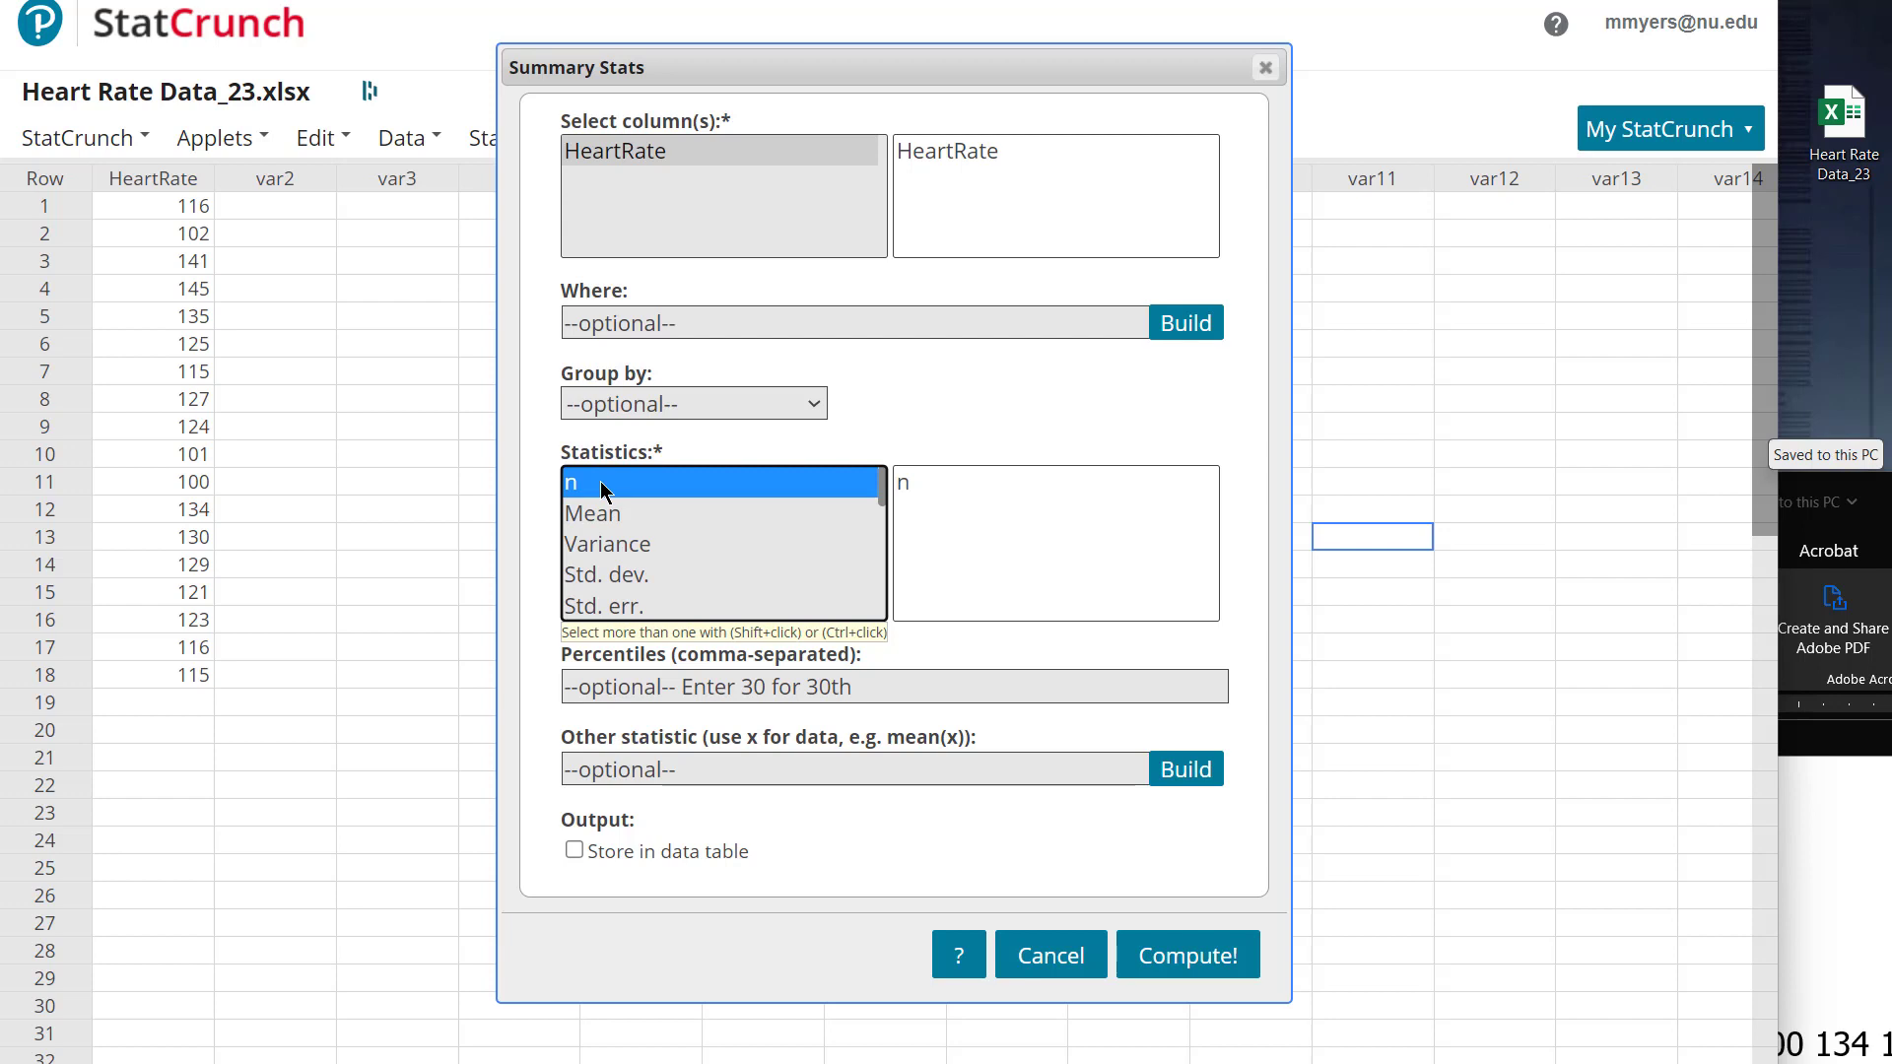
{"action": "left_click", "coordinate": [606, 513], "text": "ctrl"}
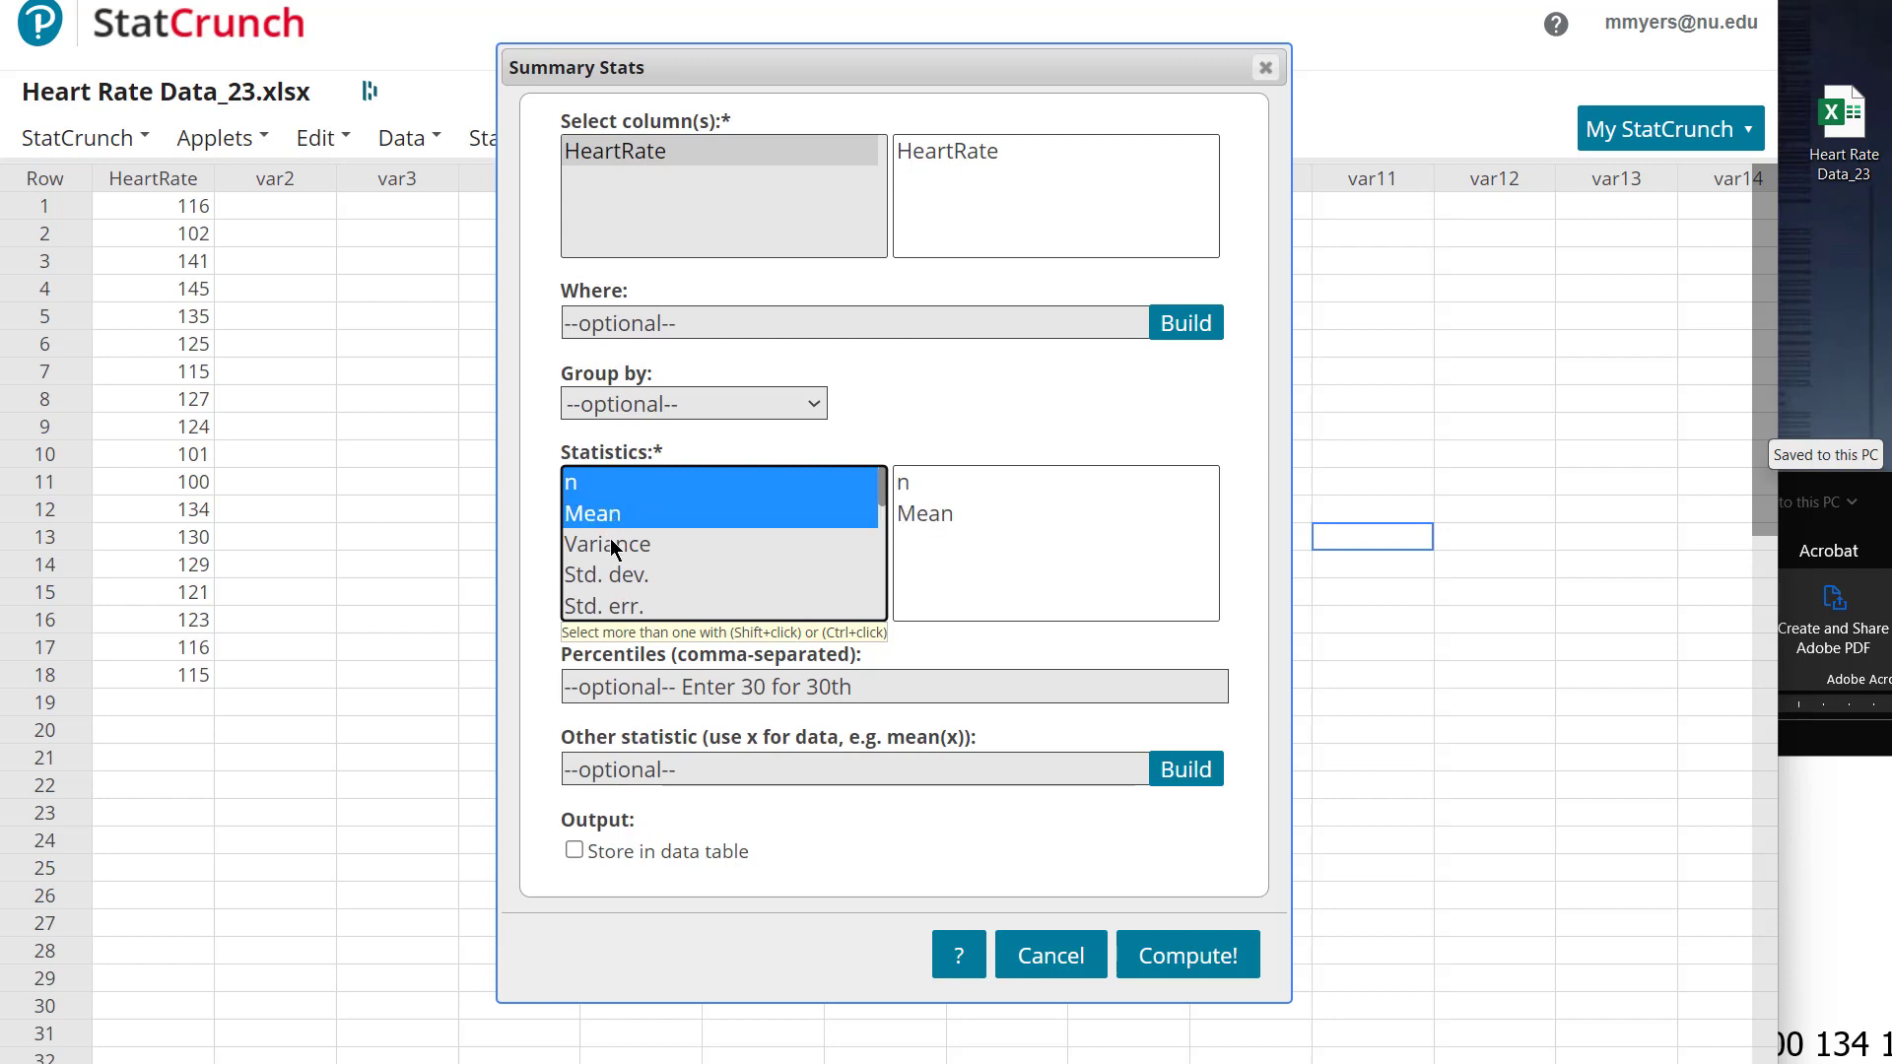
{"action": "left_click_drag", "start_coordinate": [885, 499], "coordinate": [880, 619]}
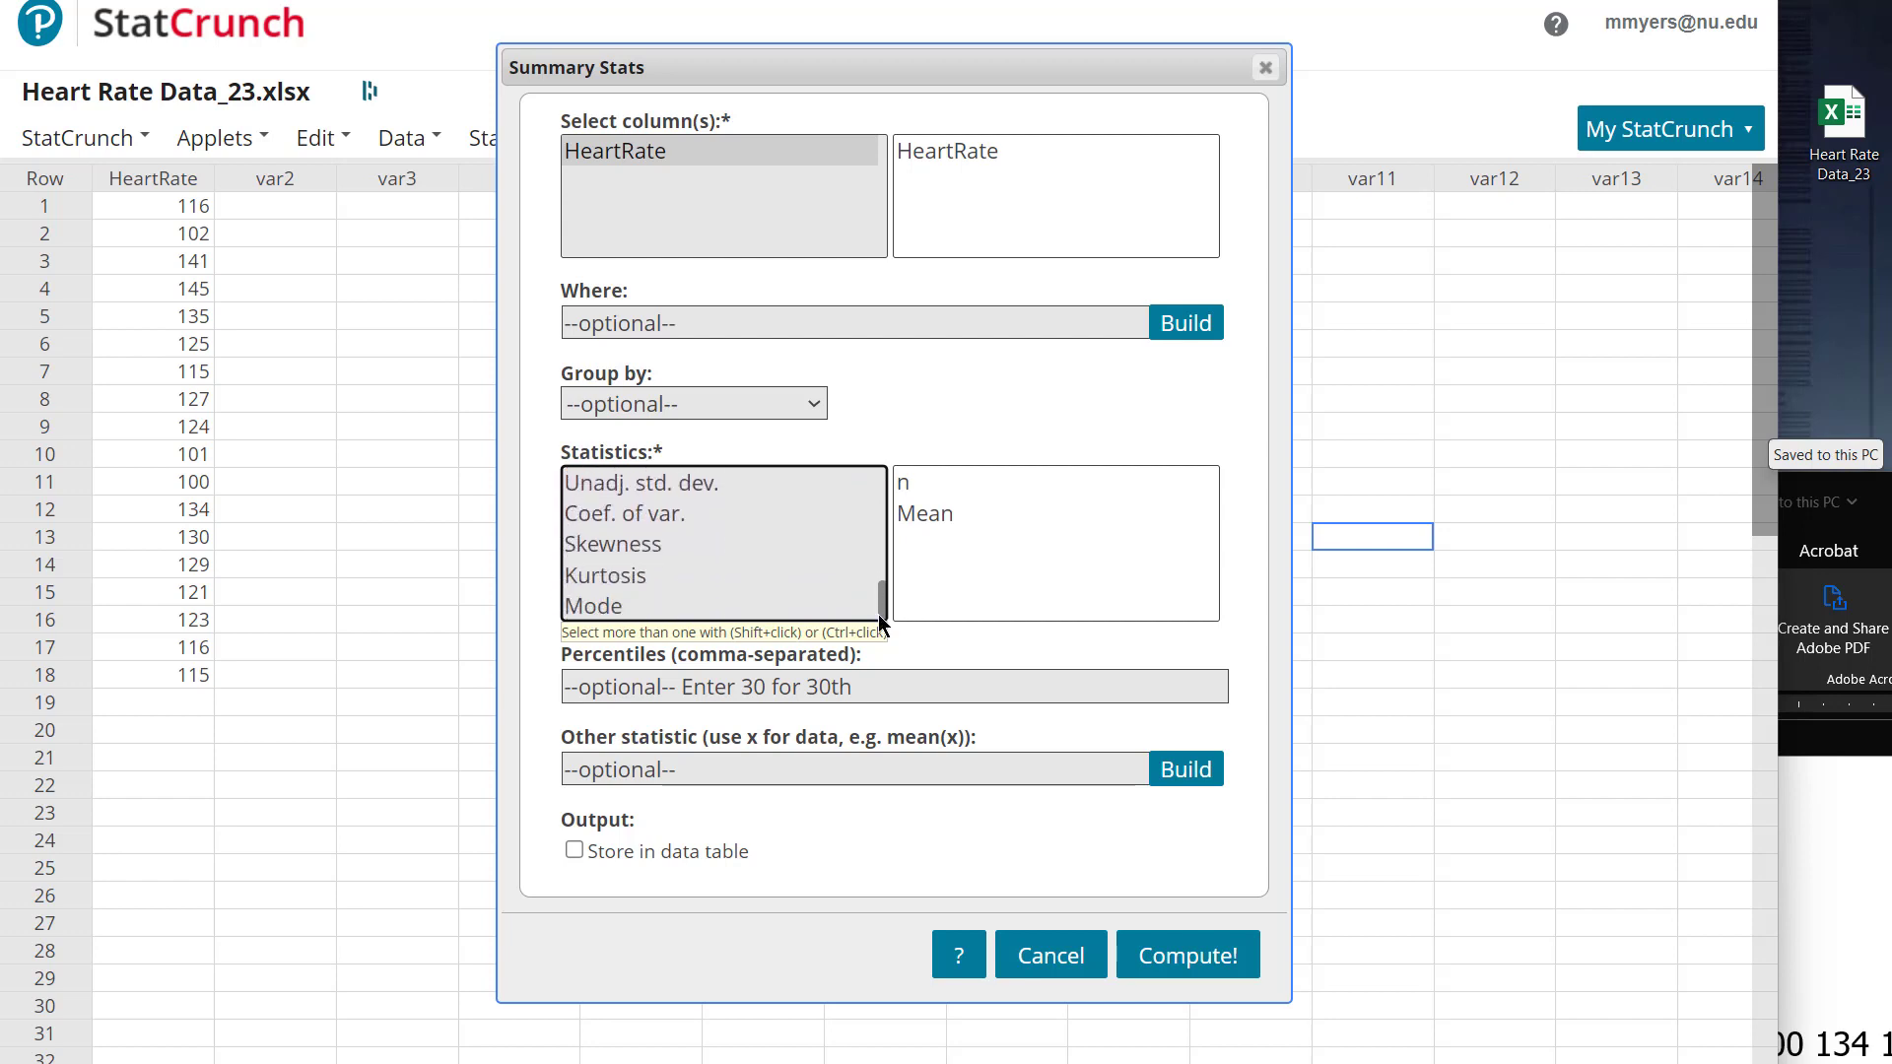
{"action": "left_click", "coordinate": [628, 544], "text": "ctrl"}
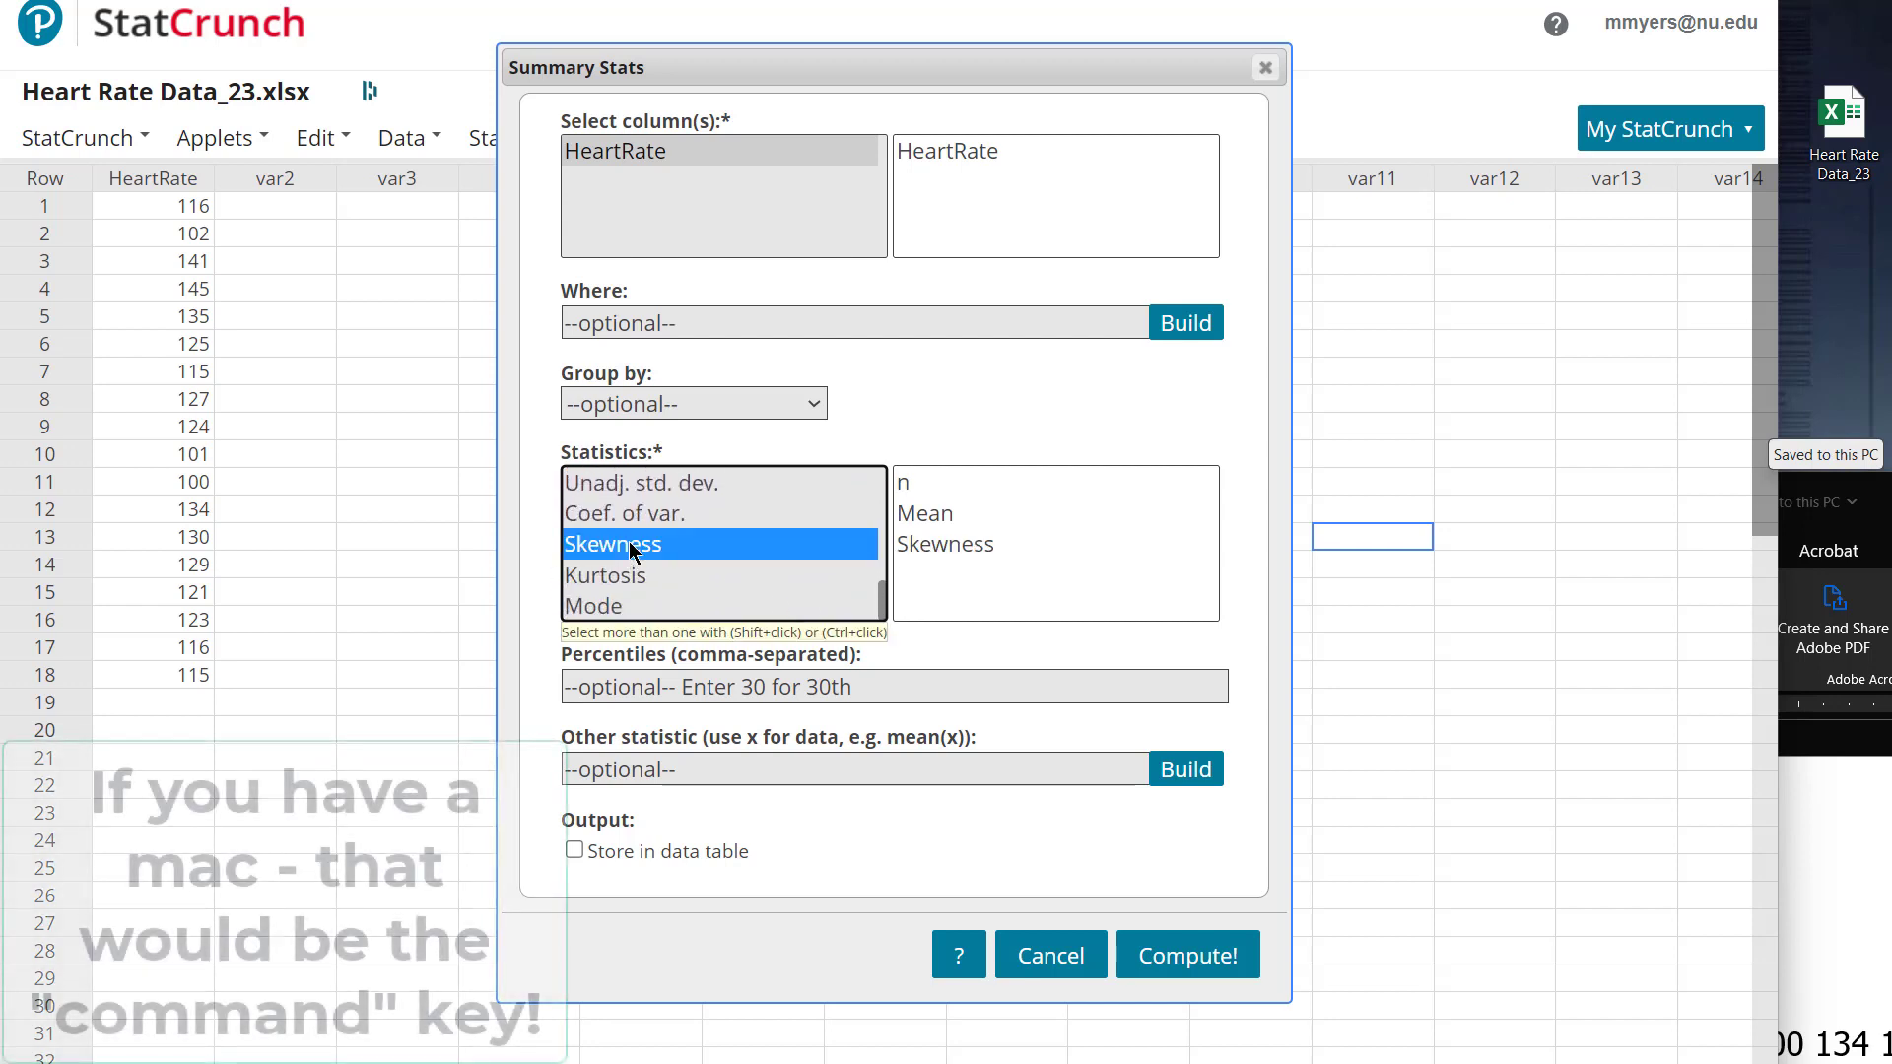
{"action": "left_click", "coordinate": [629, 579], "text": "ctrl"}
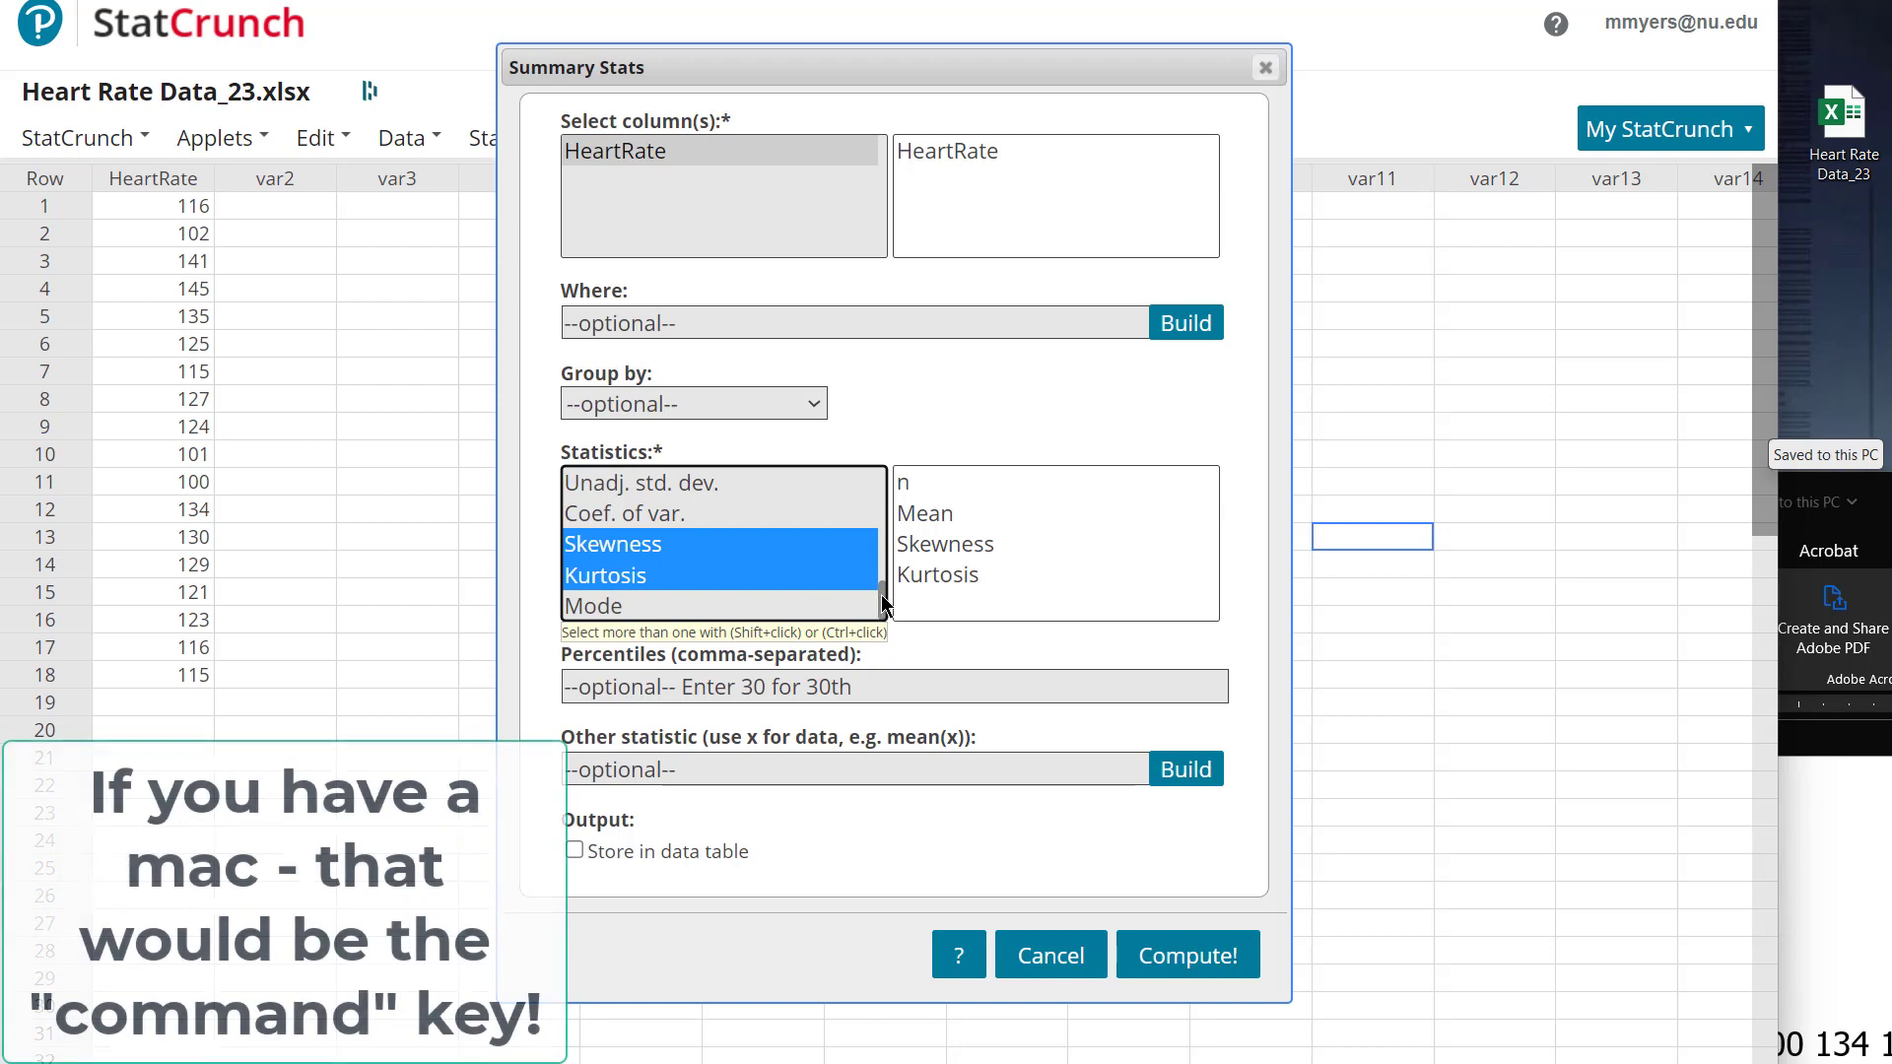
{"action": "left_click_drag", "start_coordinate": [884, 603], "coordinate": [886, 487]}
{"action": "left_click", "coordinate": [802, 606], "text": "ctrl"}
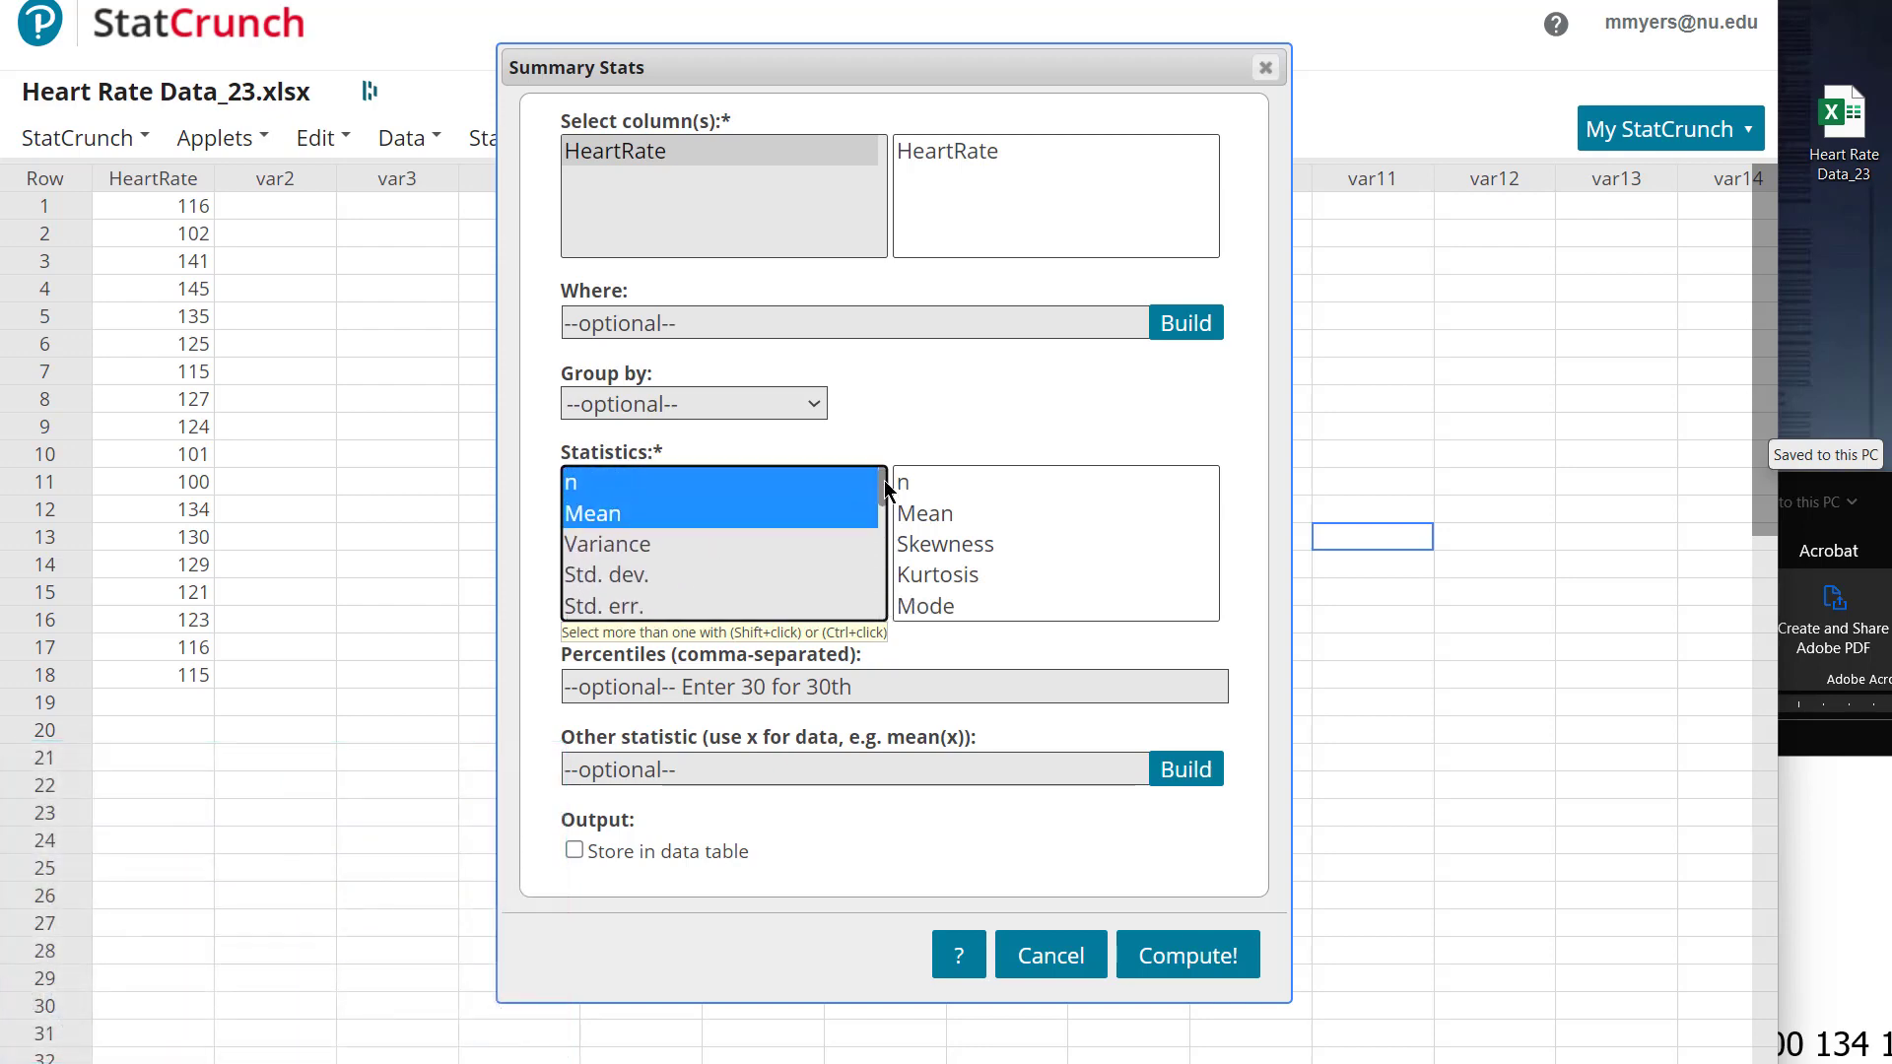
{"action": "left_click", "coordinate": [1182, 956]}
{"action": "left_click_drag", "start_coordinate": [1262, 190], "coordinate": [909, 352]}
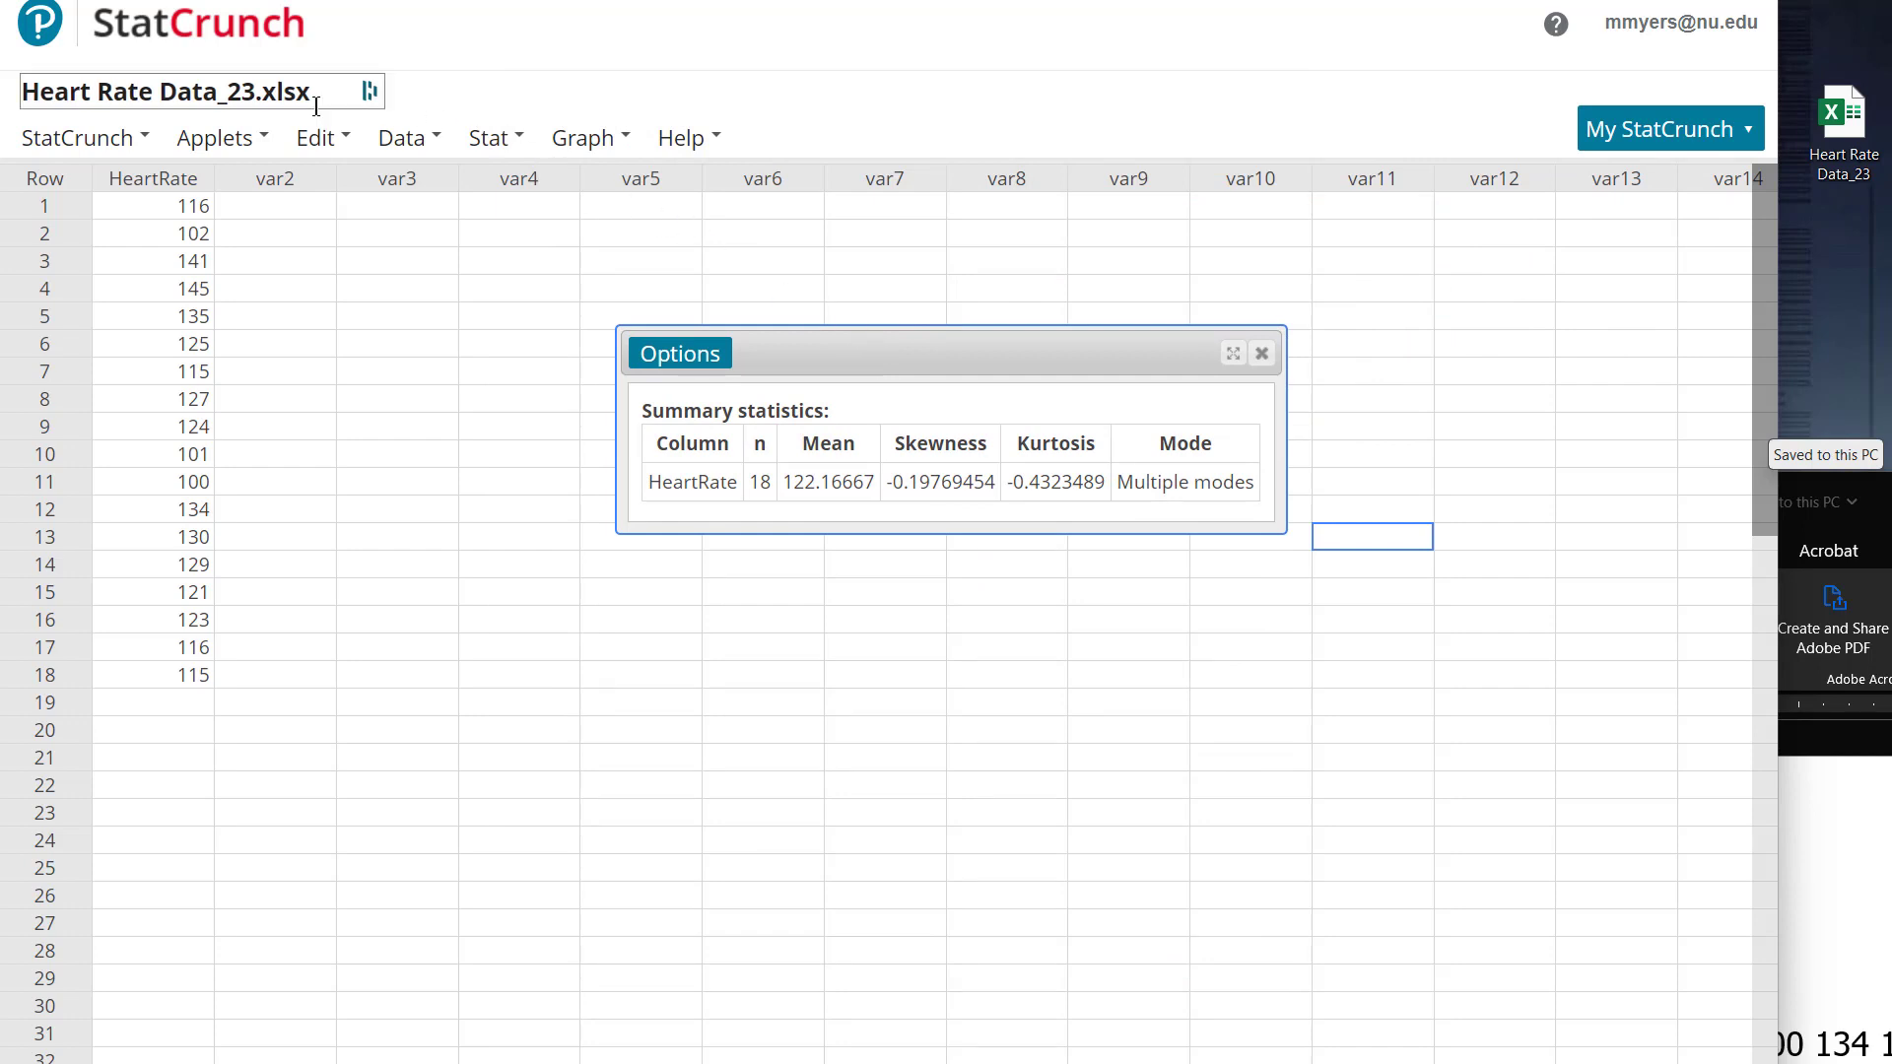
- Set the display precision to 4 significant digits for both the data table and the results
{"action": "left_click", "coordinate": [319, 148]}
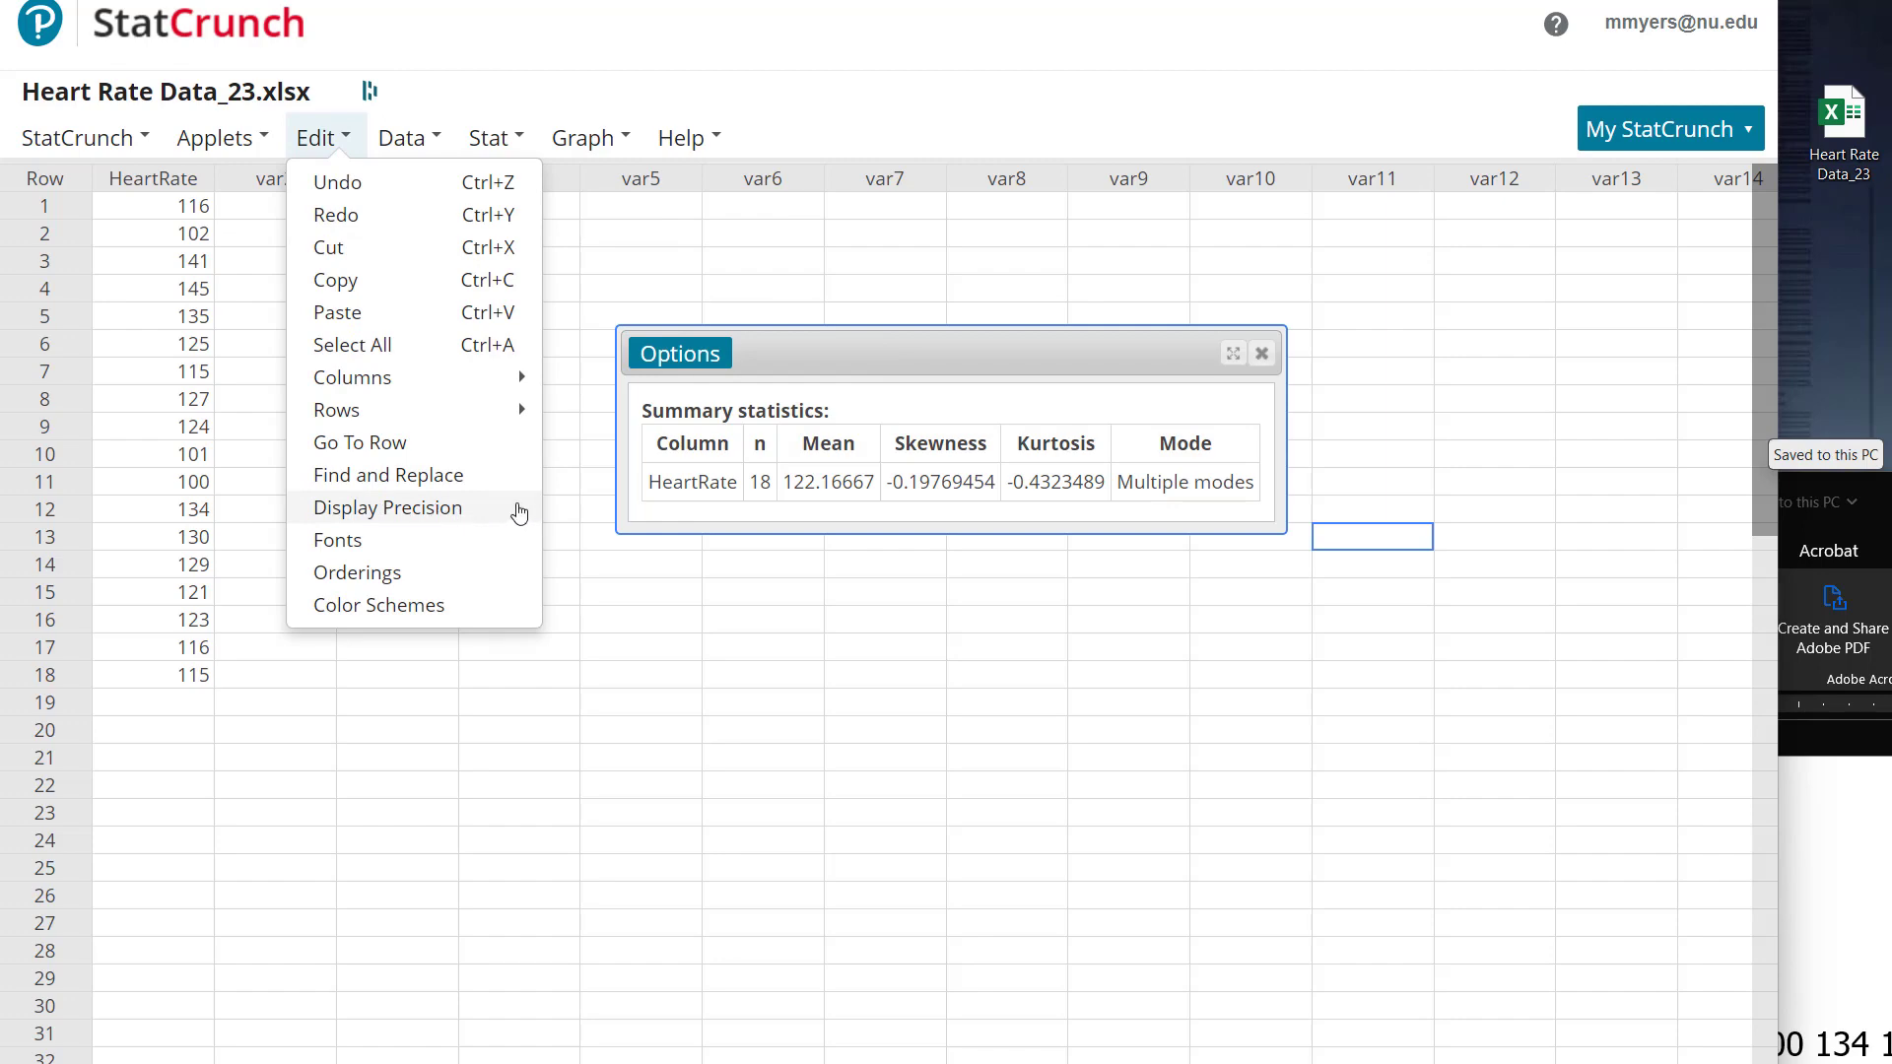
{"action": "left_click", "coordinate": [464, 512]}
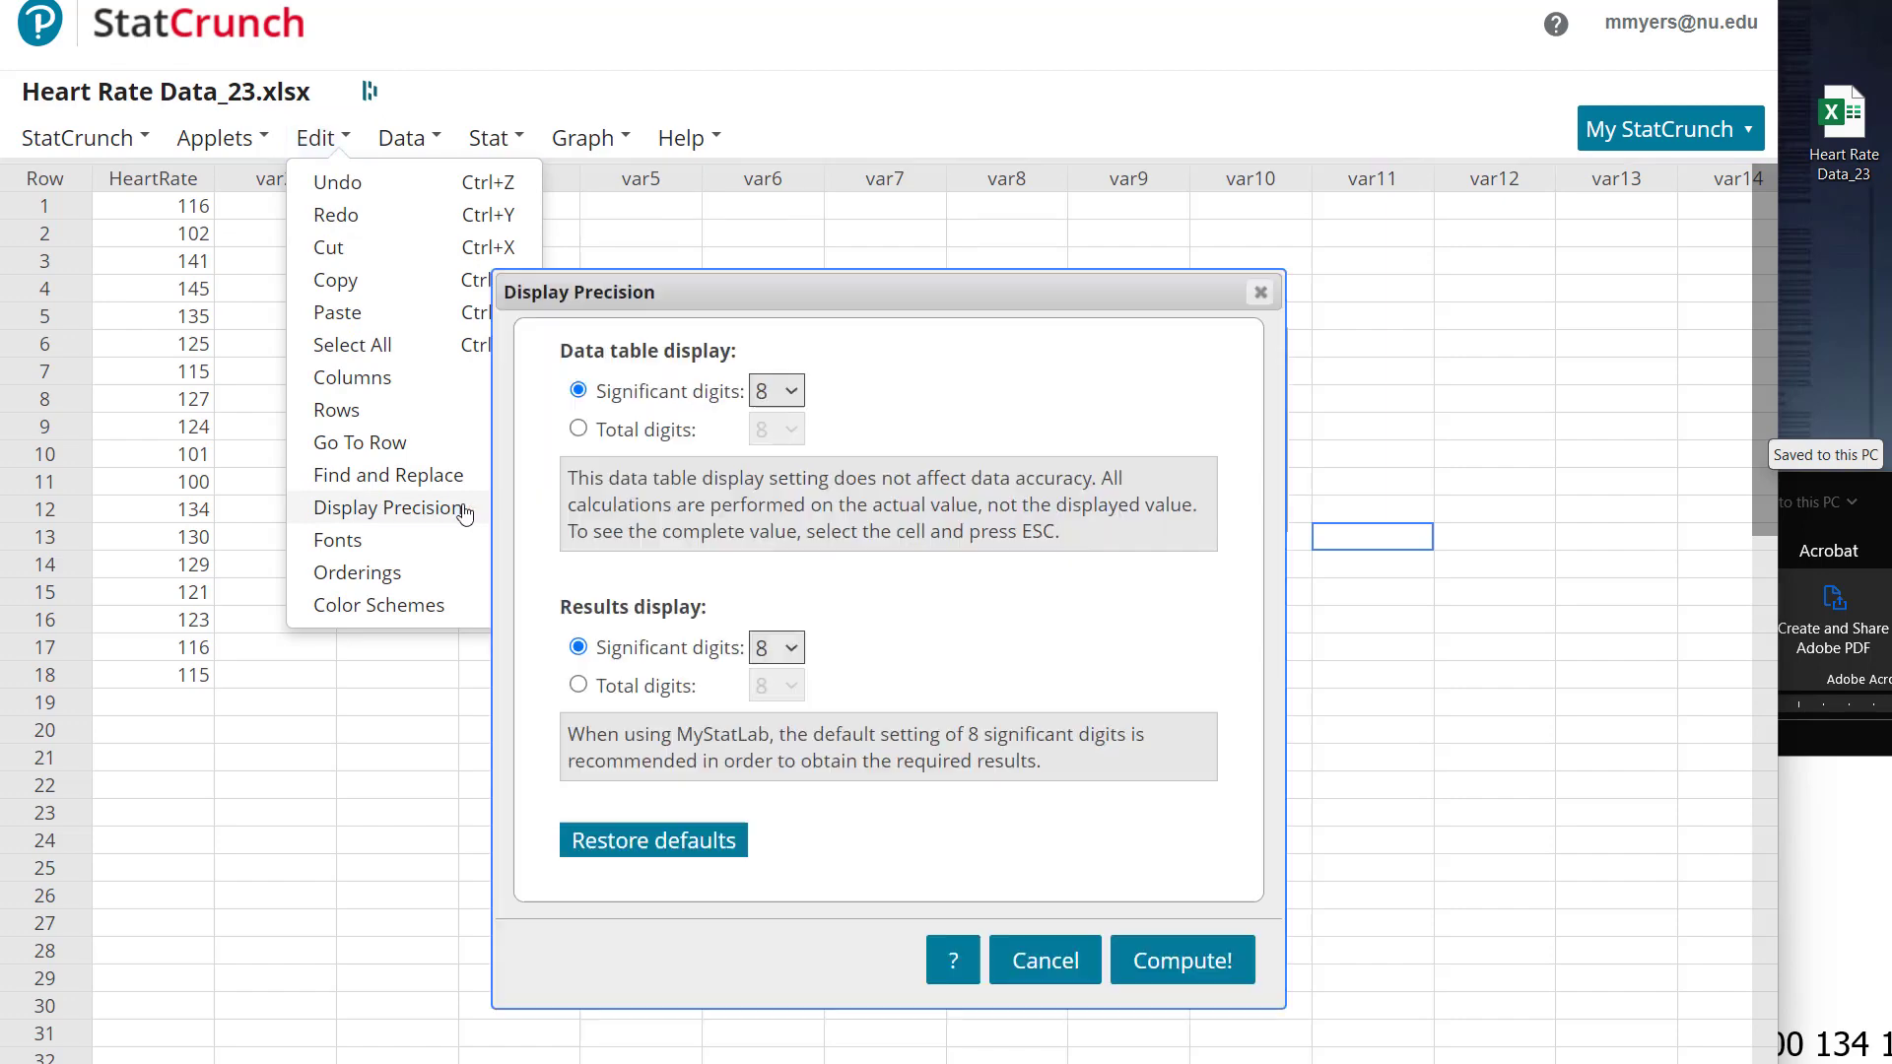
{"action": "left_click", "coordinate": [783, 388]}
{"action": "left_click", "coordinate": [780, 428]}
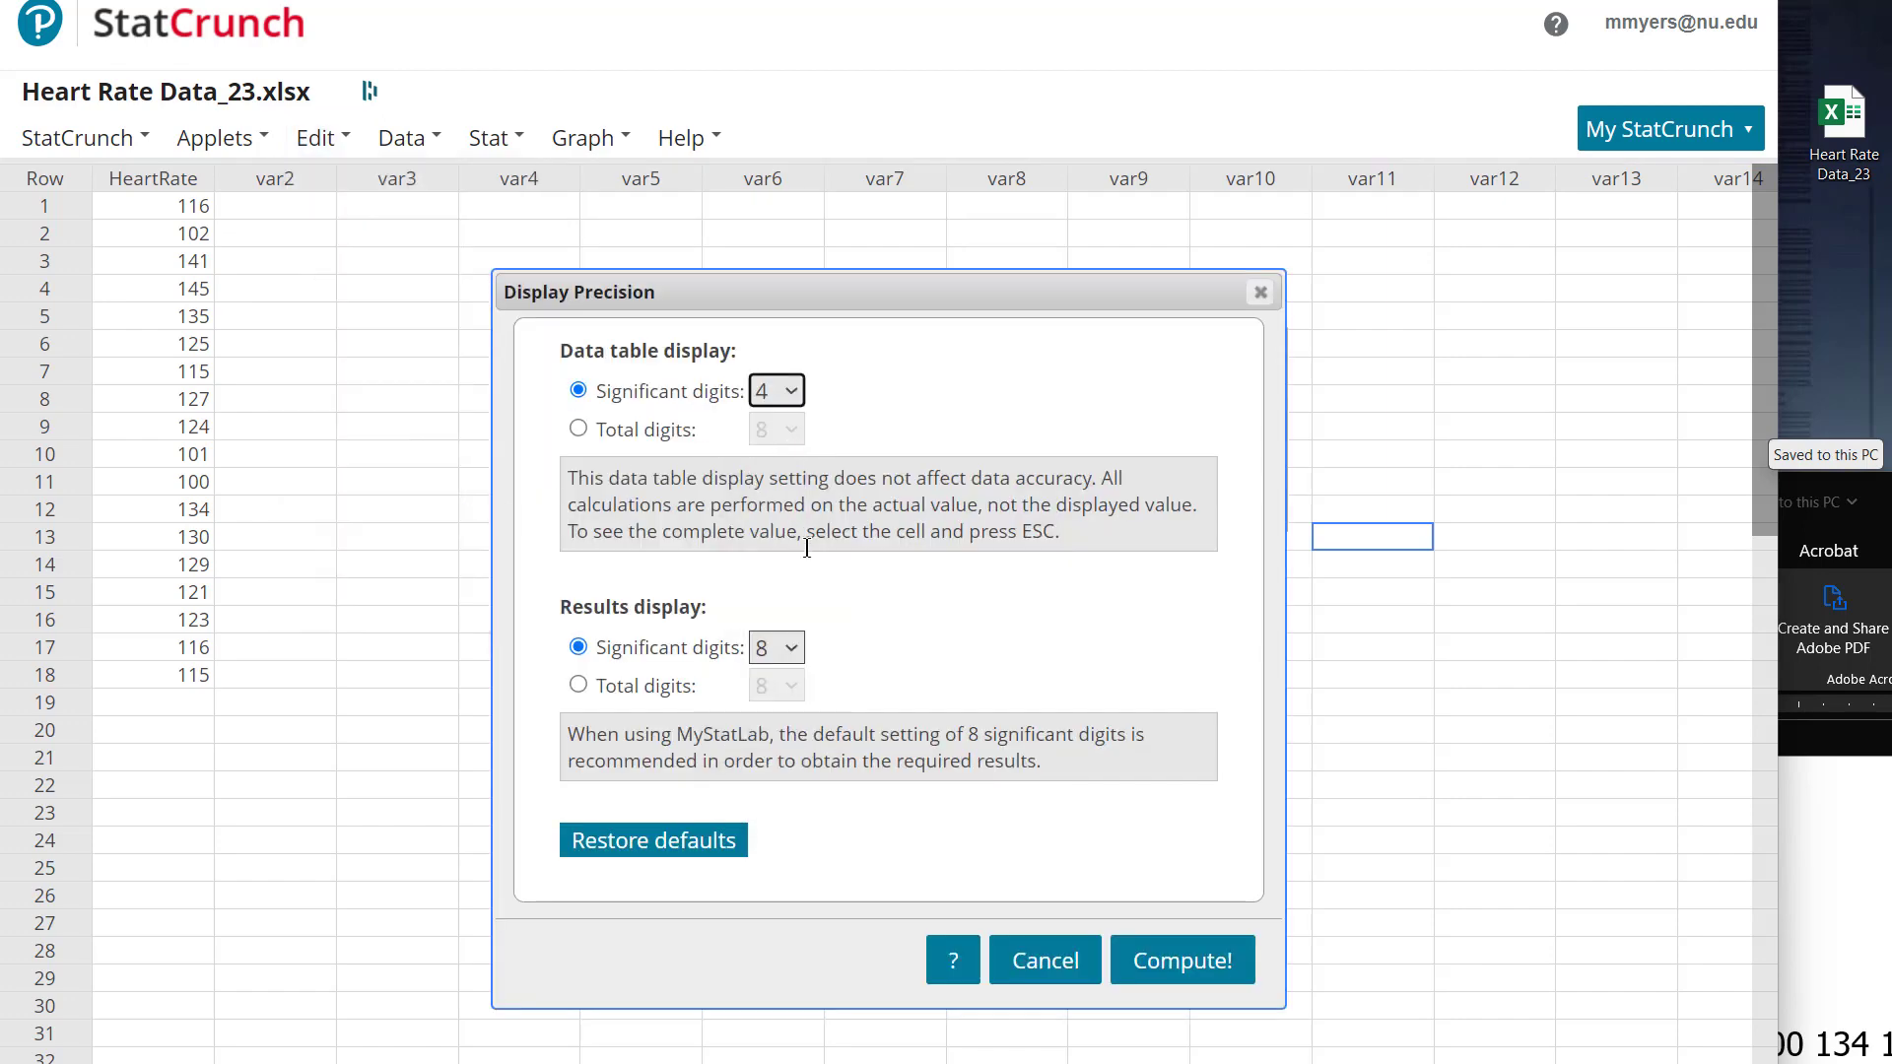
{"action": "left_click", "coordinate": [788, 648]}
{"action": "left_click", "coordinate": [774, 676]}
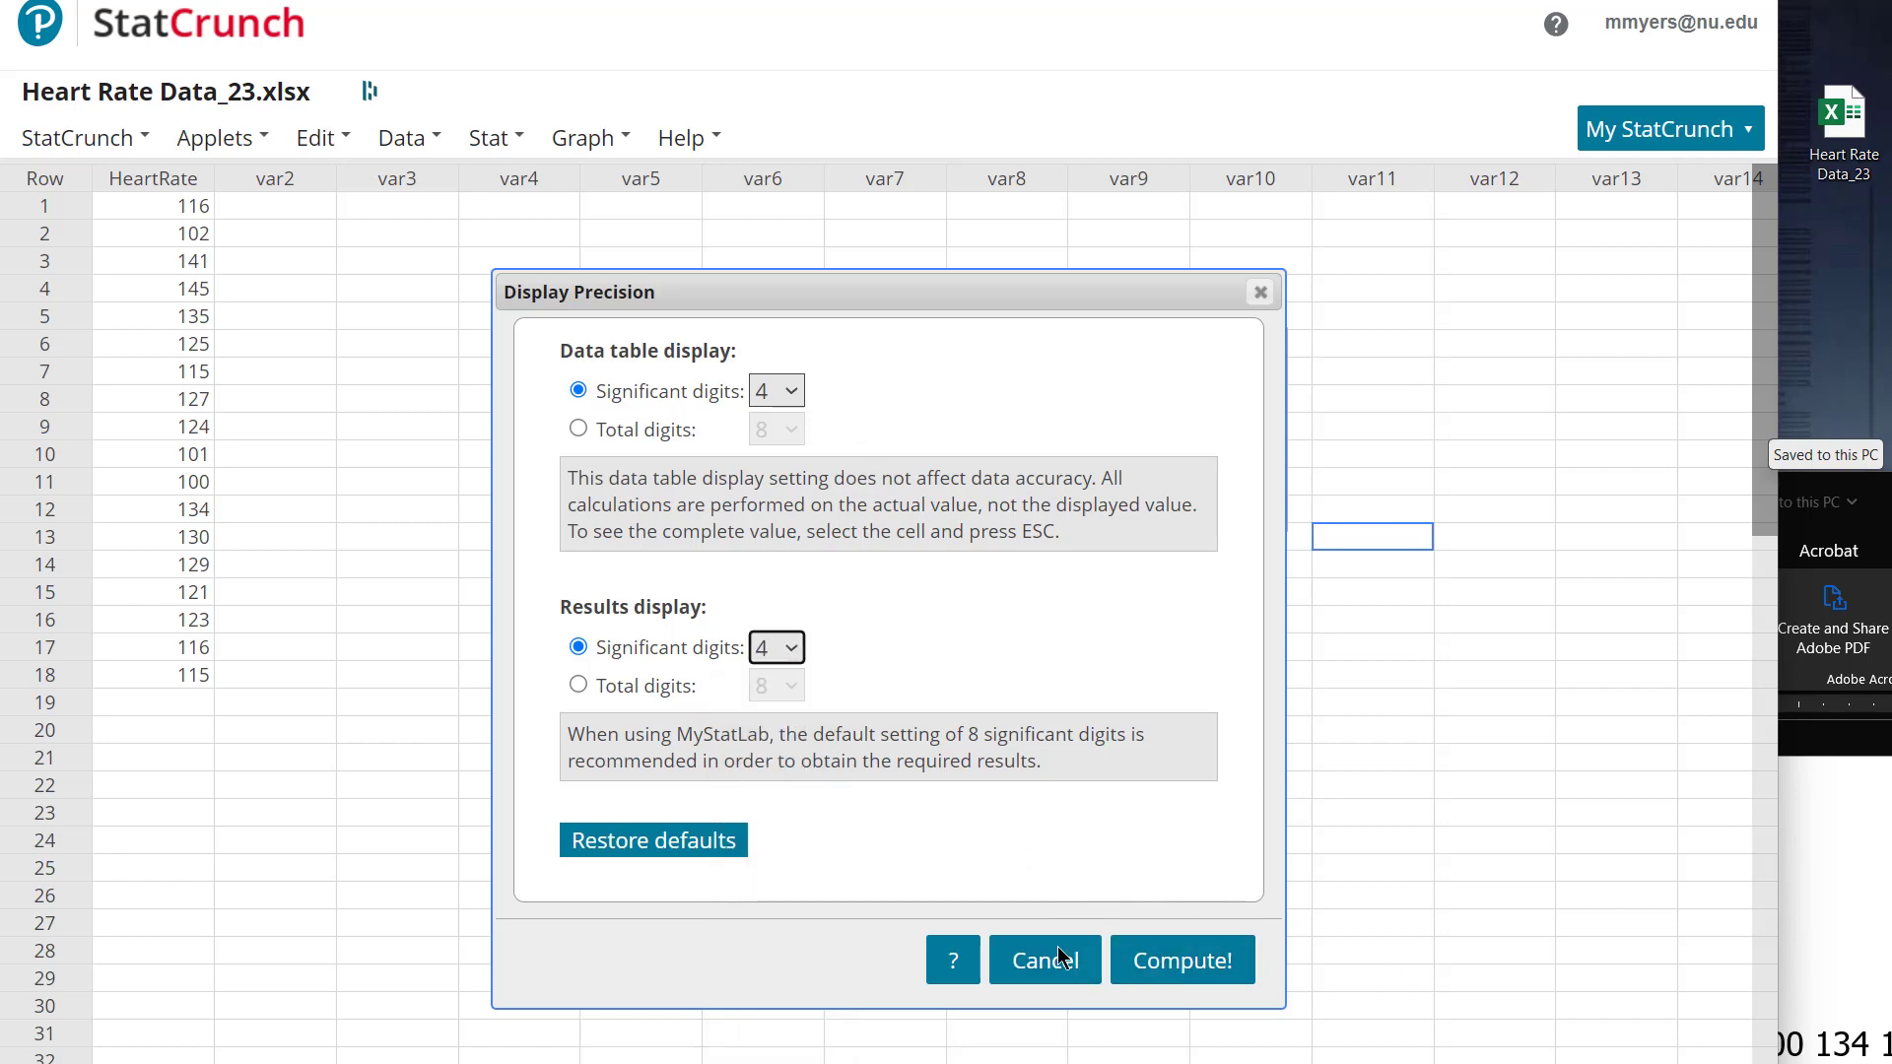
{"action": "left_click", "coordinate": [1194, 959]}
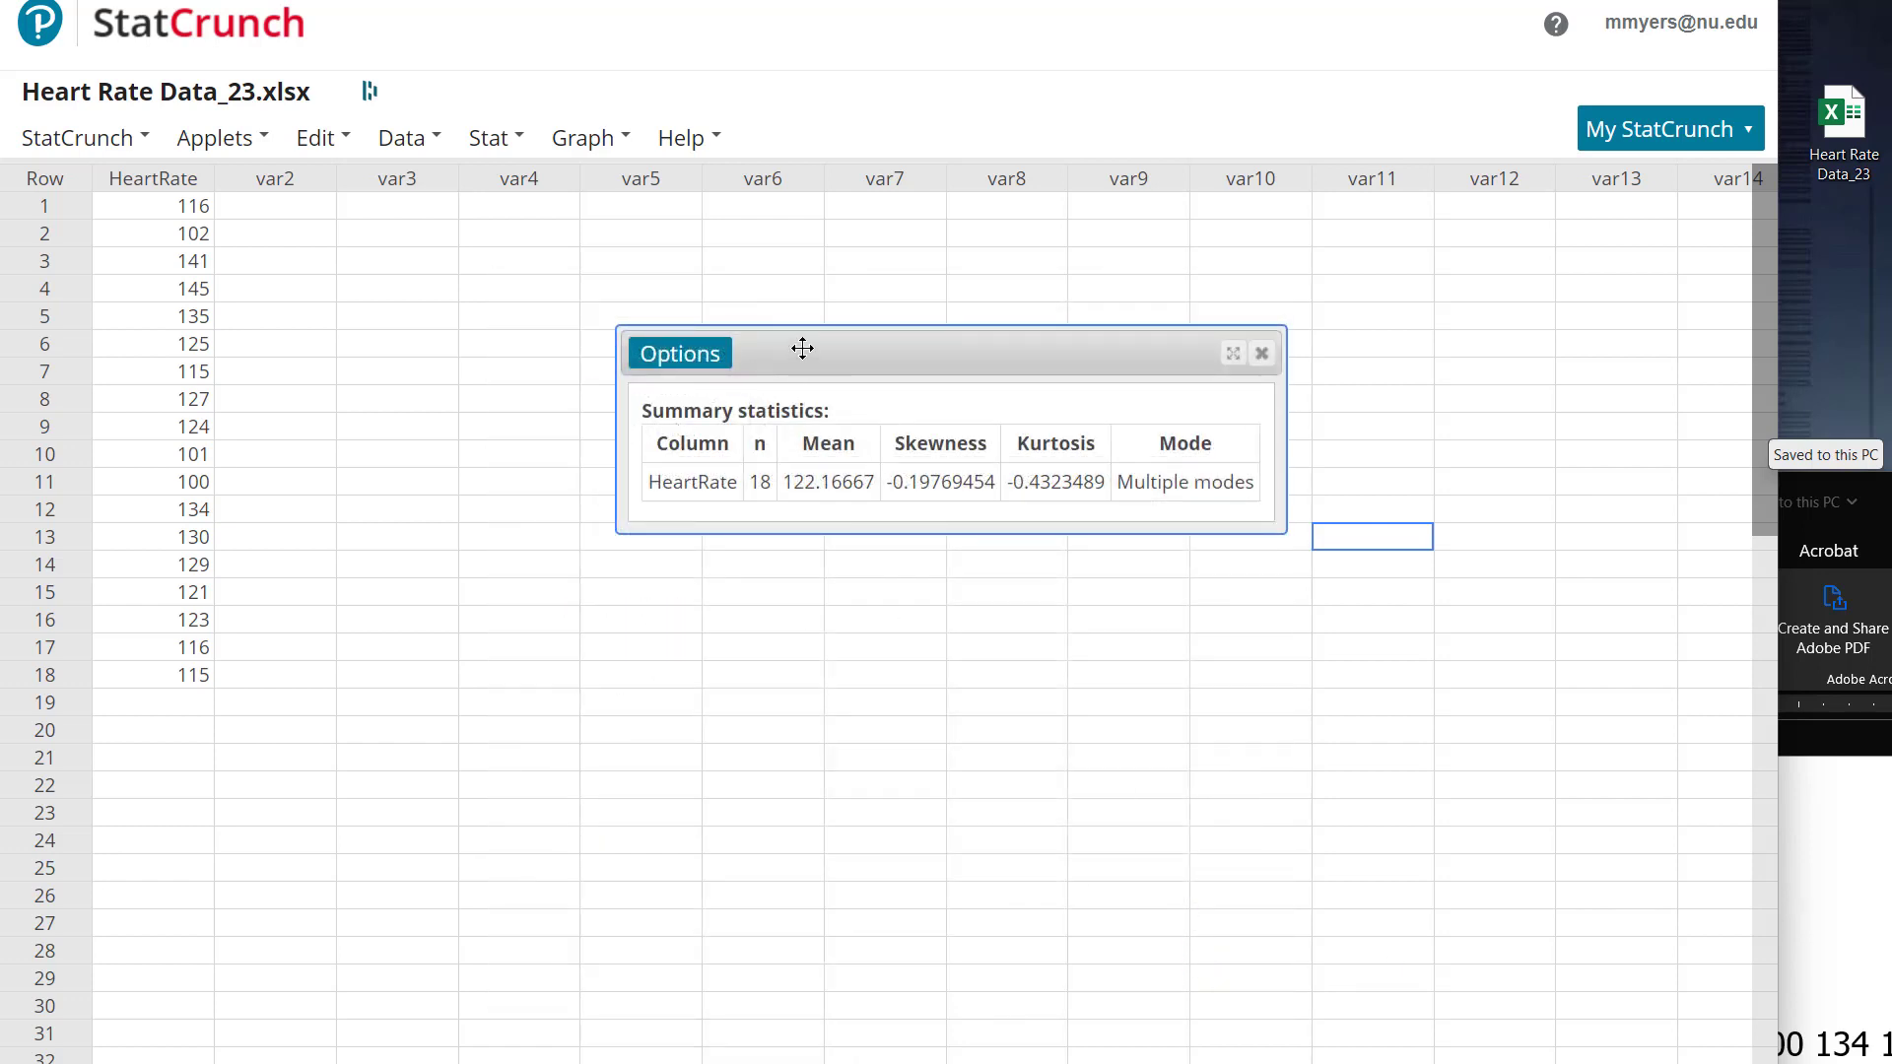
- Refresh the summary statistics result to apply the new precision, and reposition its window over the data table
{"action": "left_click_drag", "start_coordinate": [785, 364], "coordinate": [749, 420]}
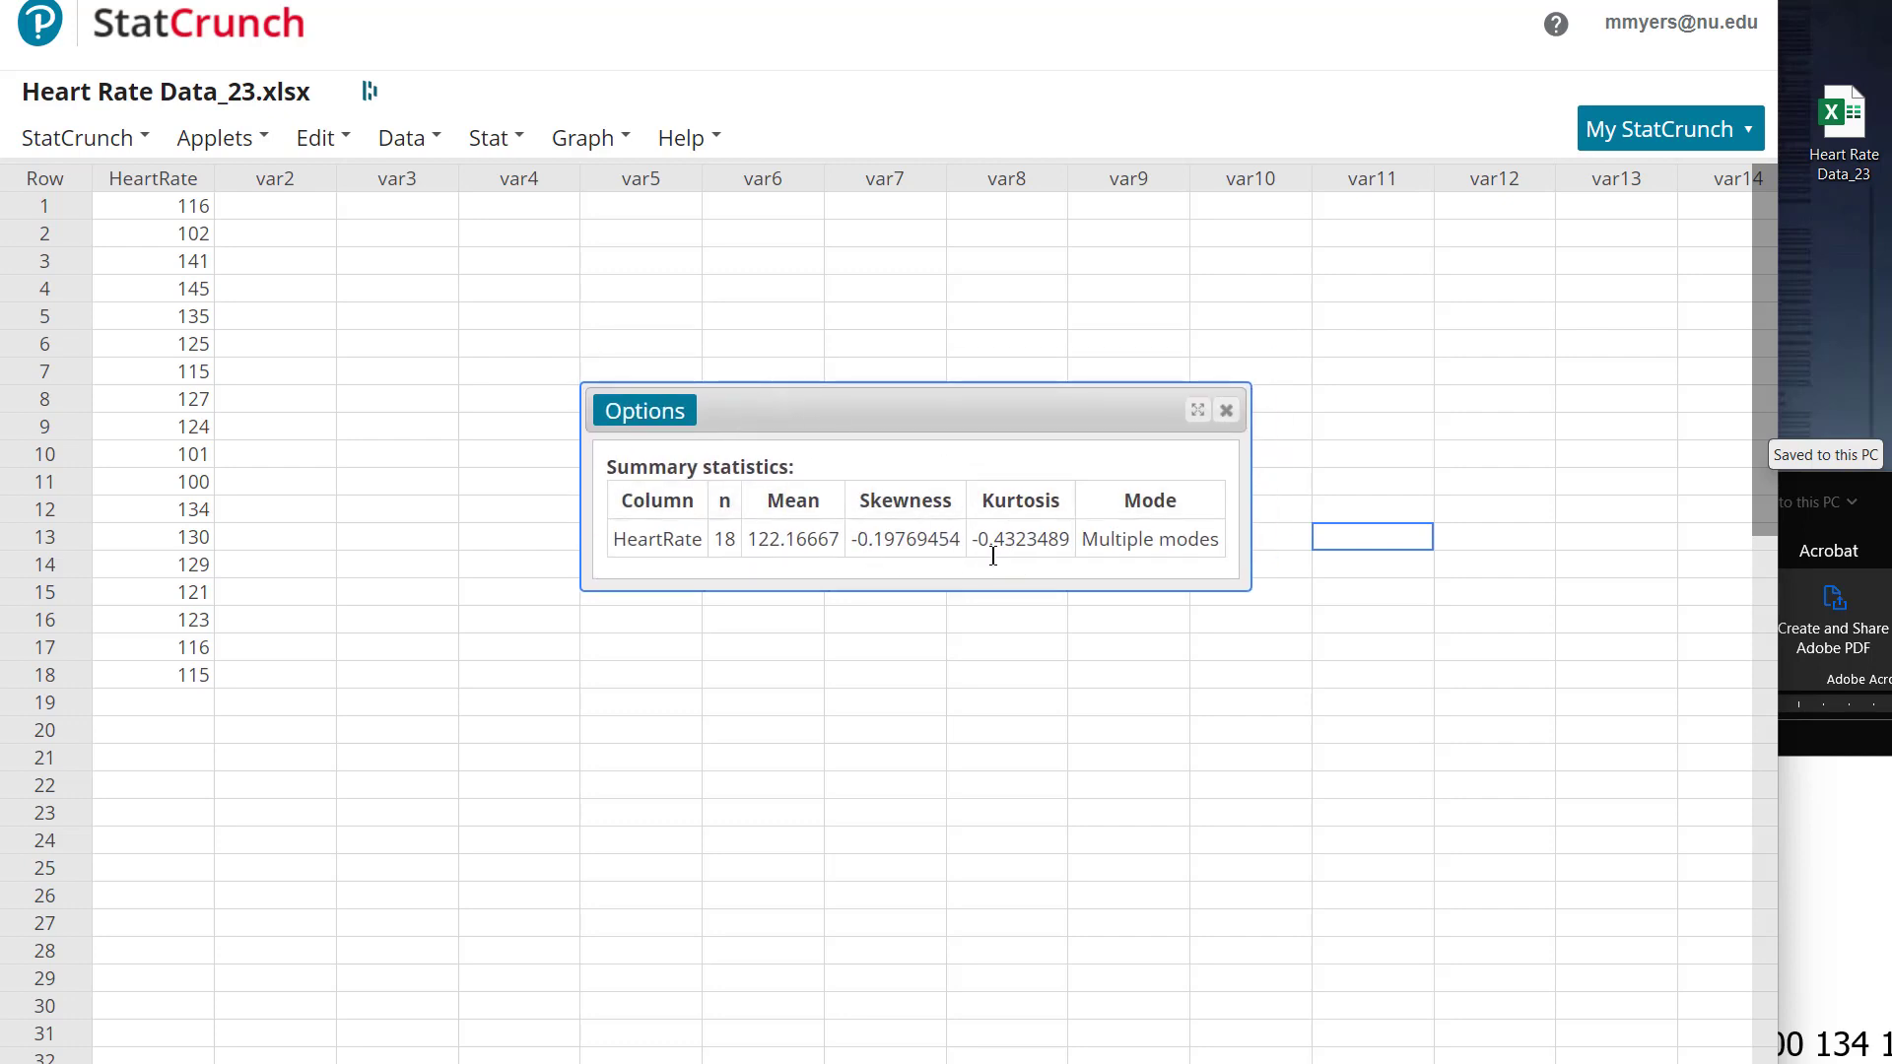
{"action": "left_click", "coordinate": [643, 411]}
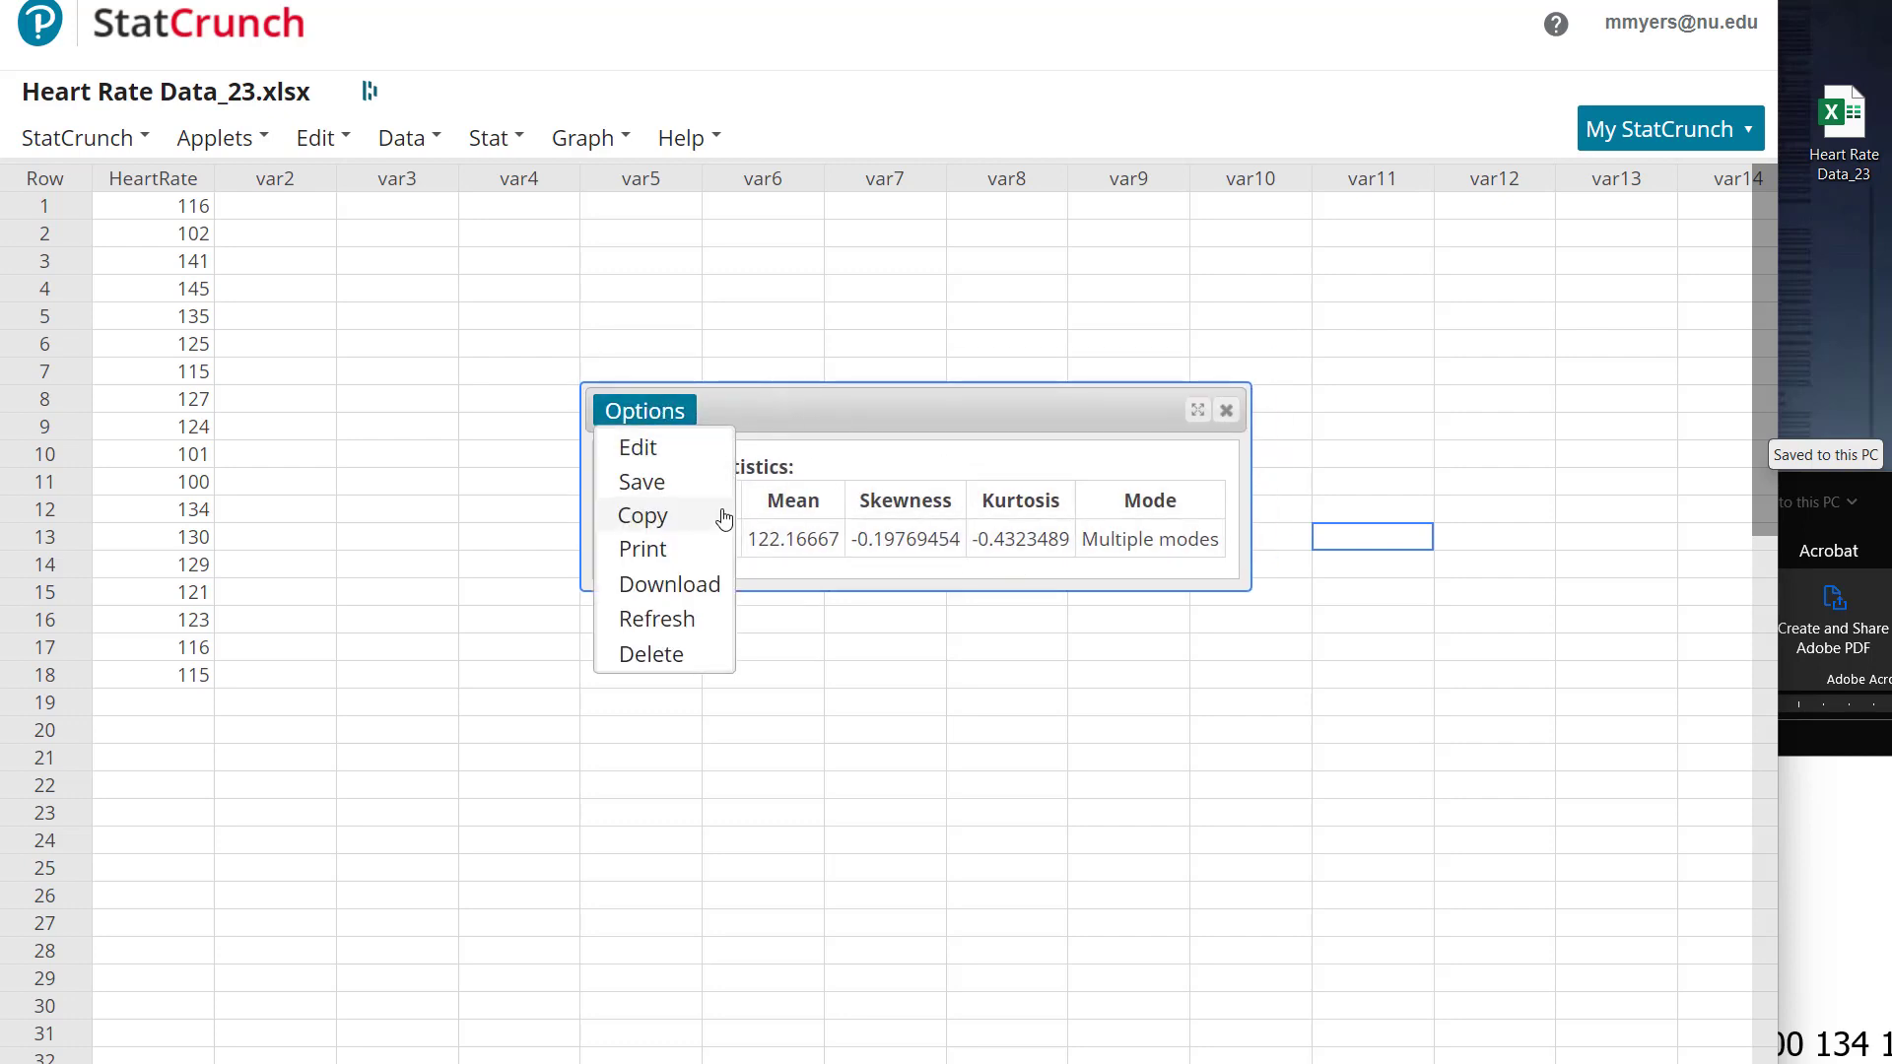
{"action": "left_click", "coordinate": [691, 627]}
{"action": "left_click_drag", "start_coordinate": [874, 412], "coordinate": [756, 370]}
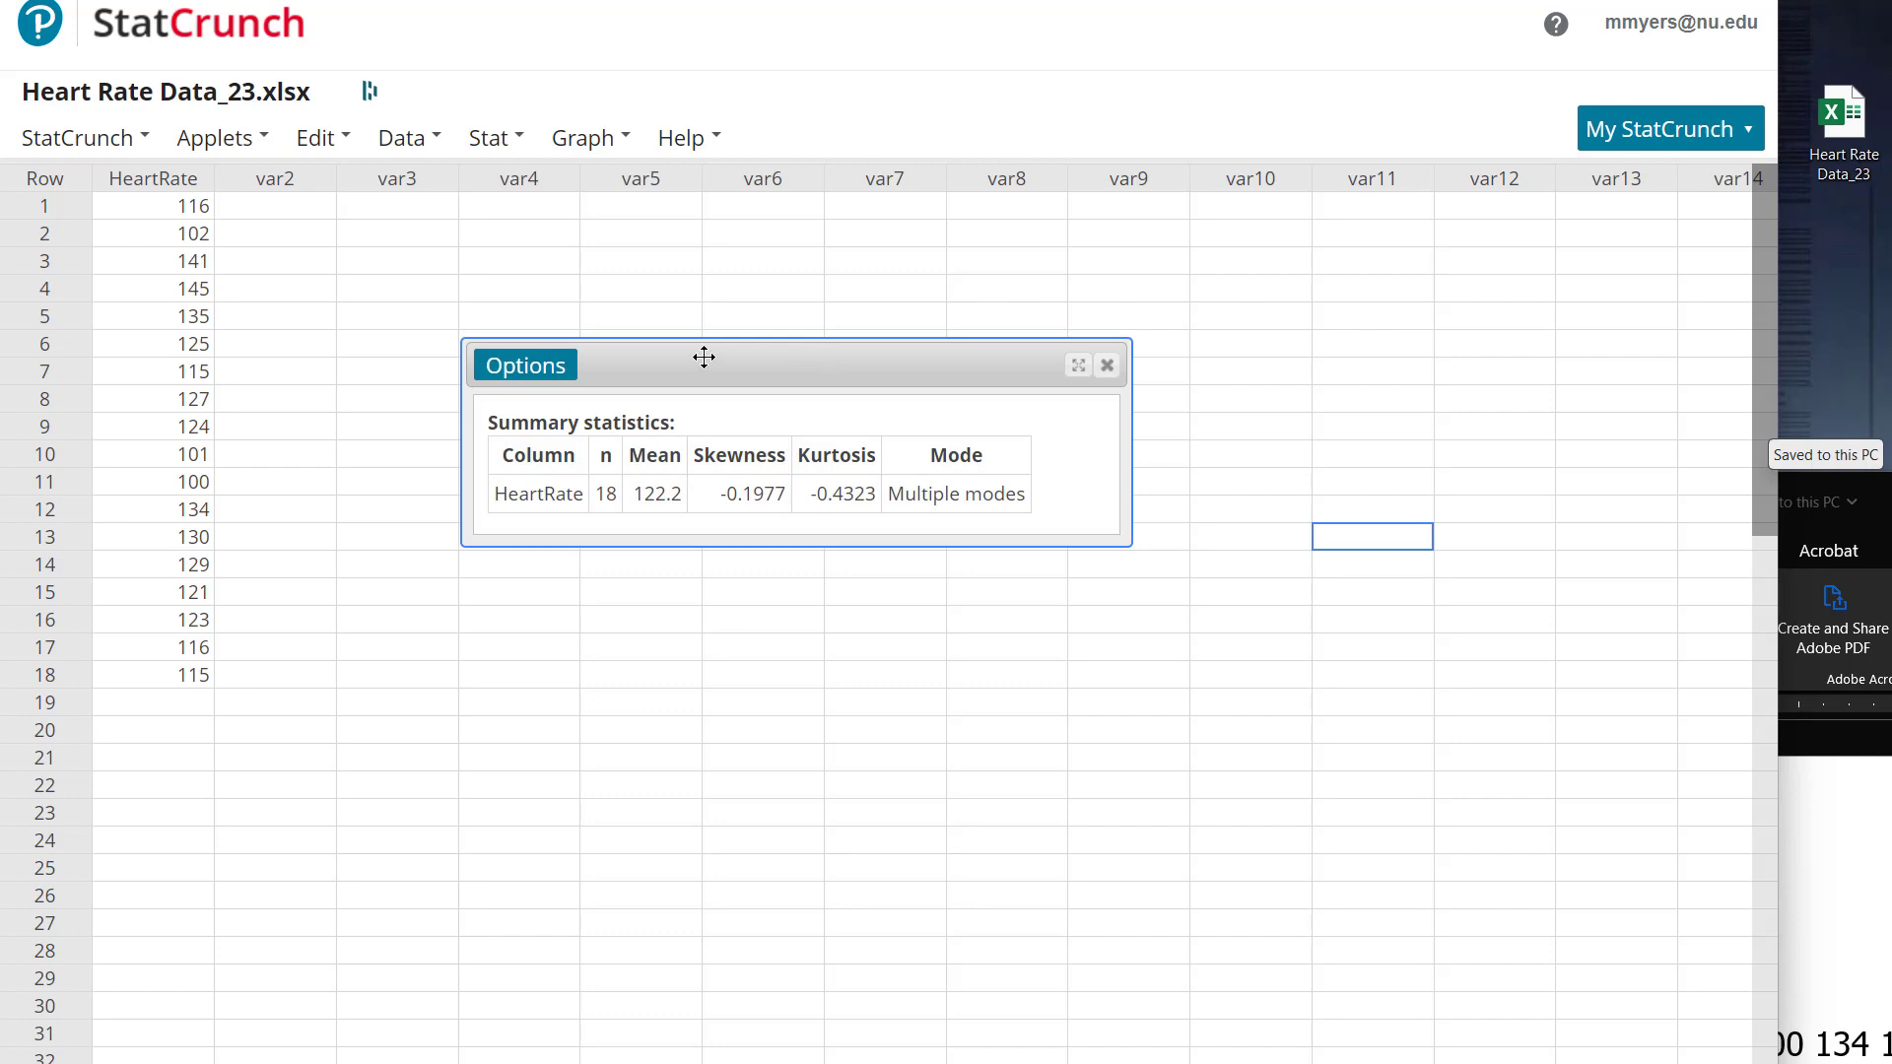
- Bring up the output copying instructions, move them clear of the result, and select the entire summary statistics output for copying
{"action": "left_click", "coordinate": [535, 370]}
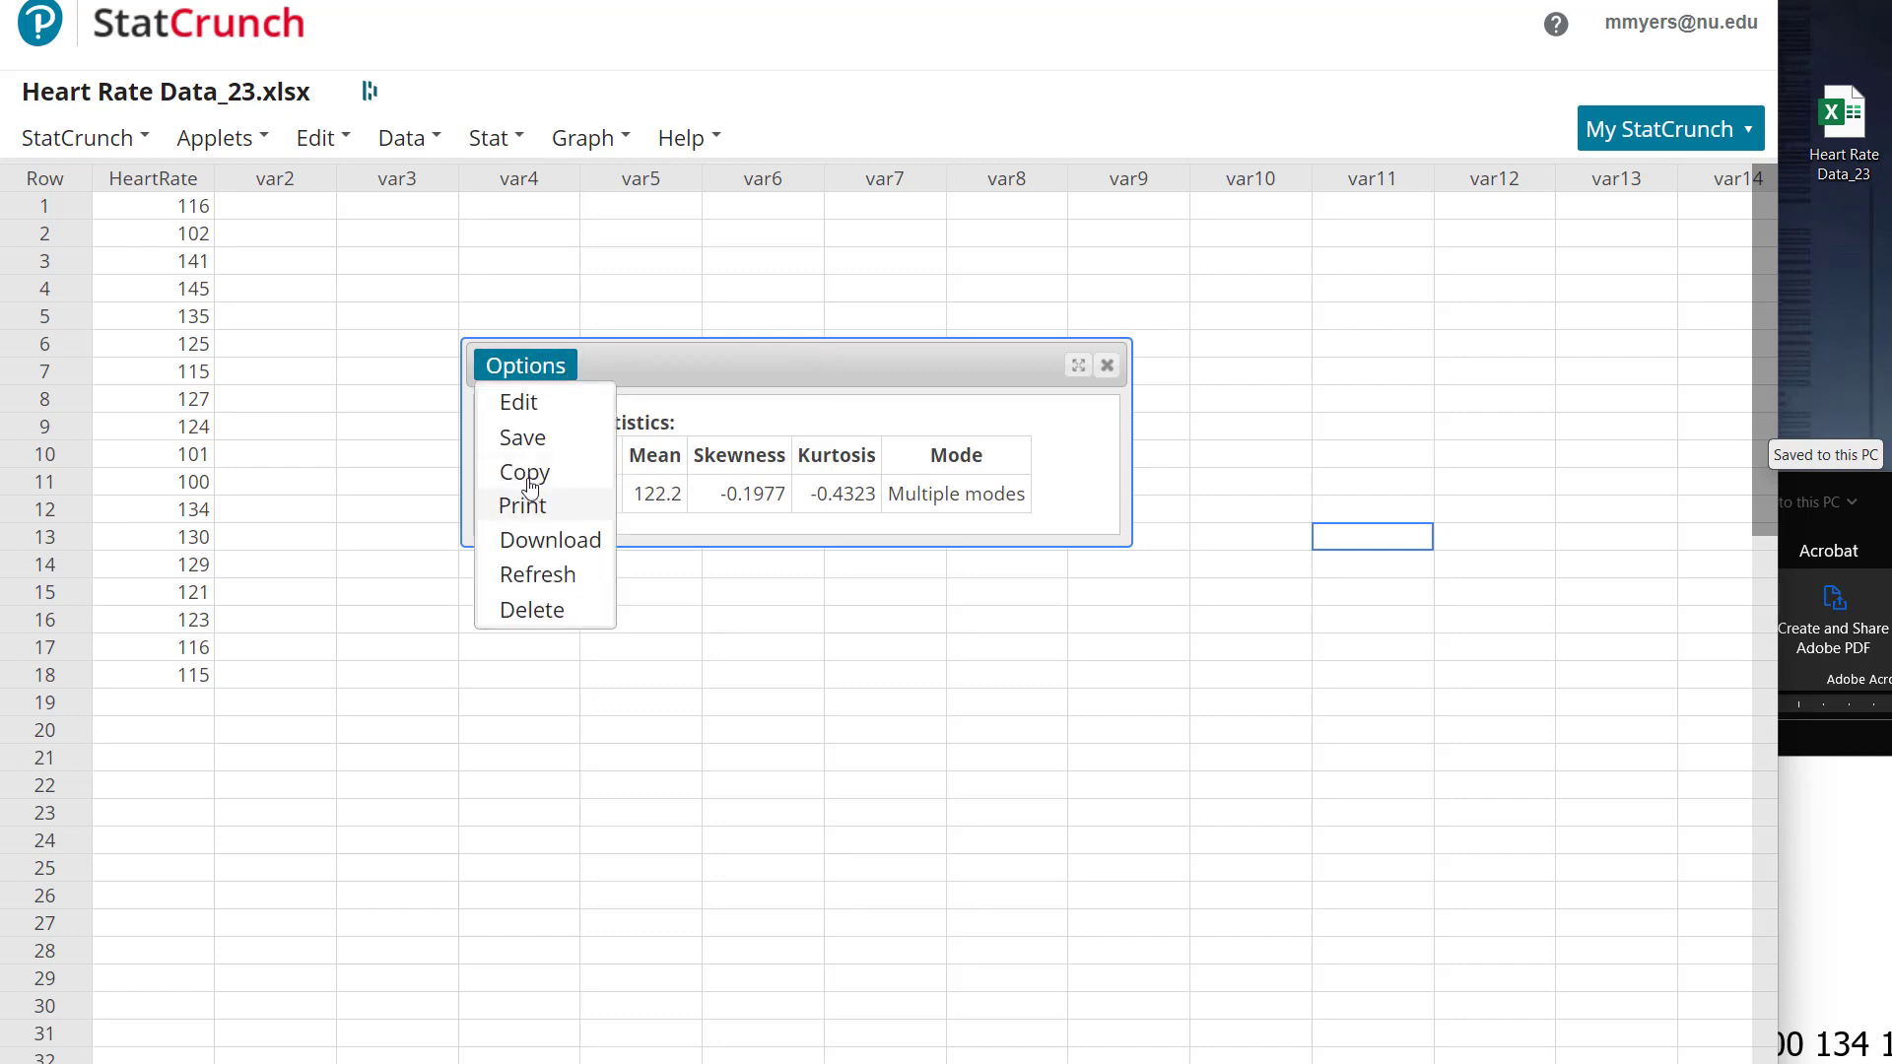
{"action": "left_click", "coordinate": [561, 477]}
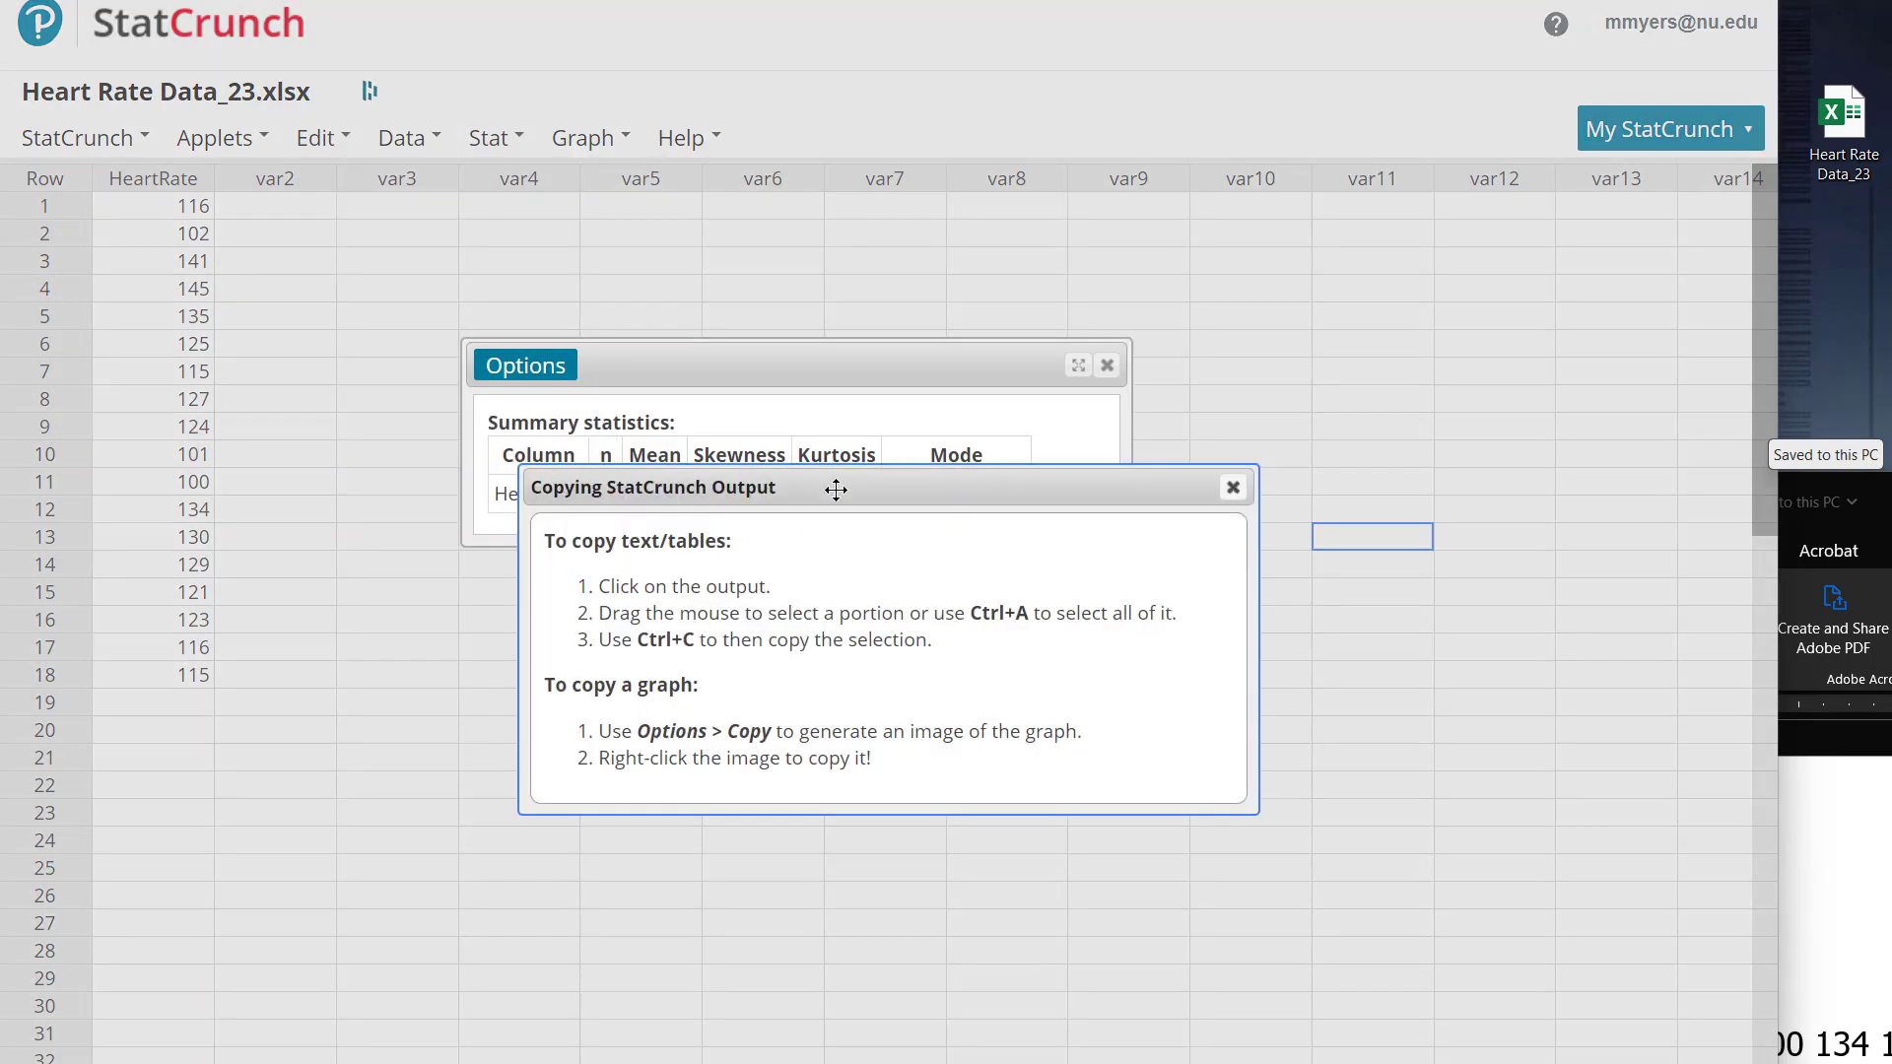
{"action": "left_click_drag", "start_coordinate": [853, 490], "coordinate": [963, 617]}
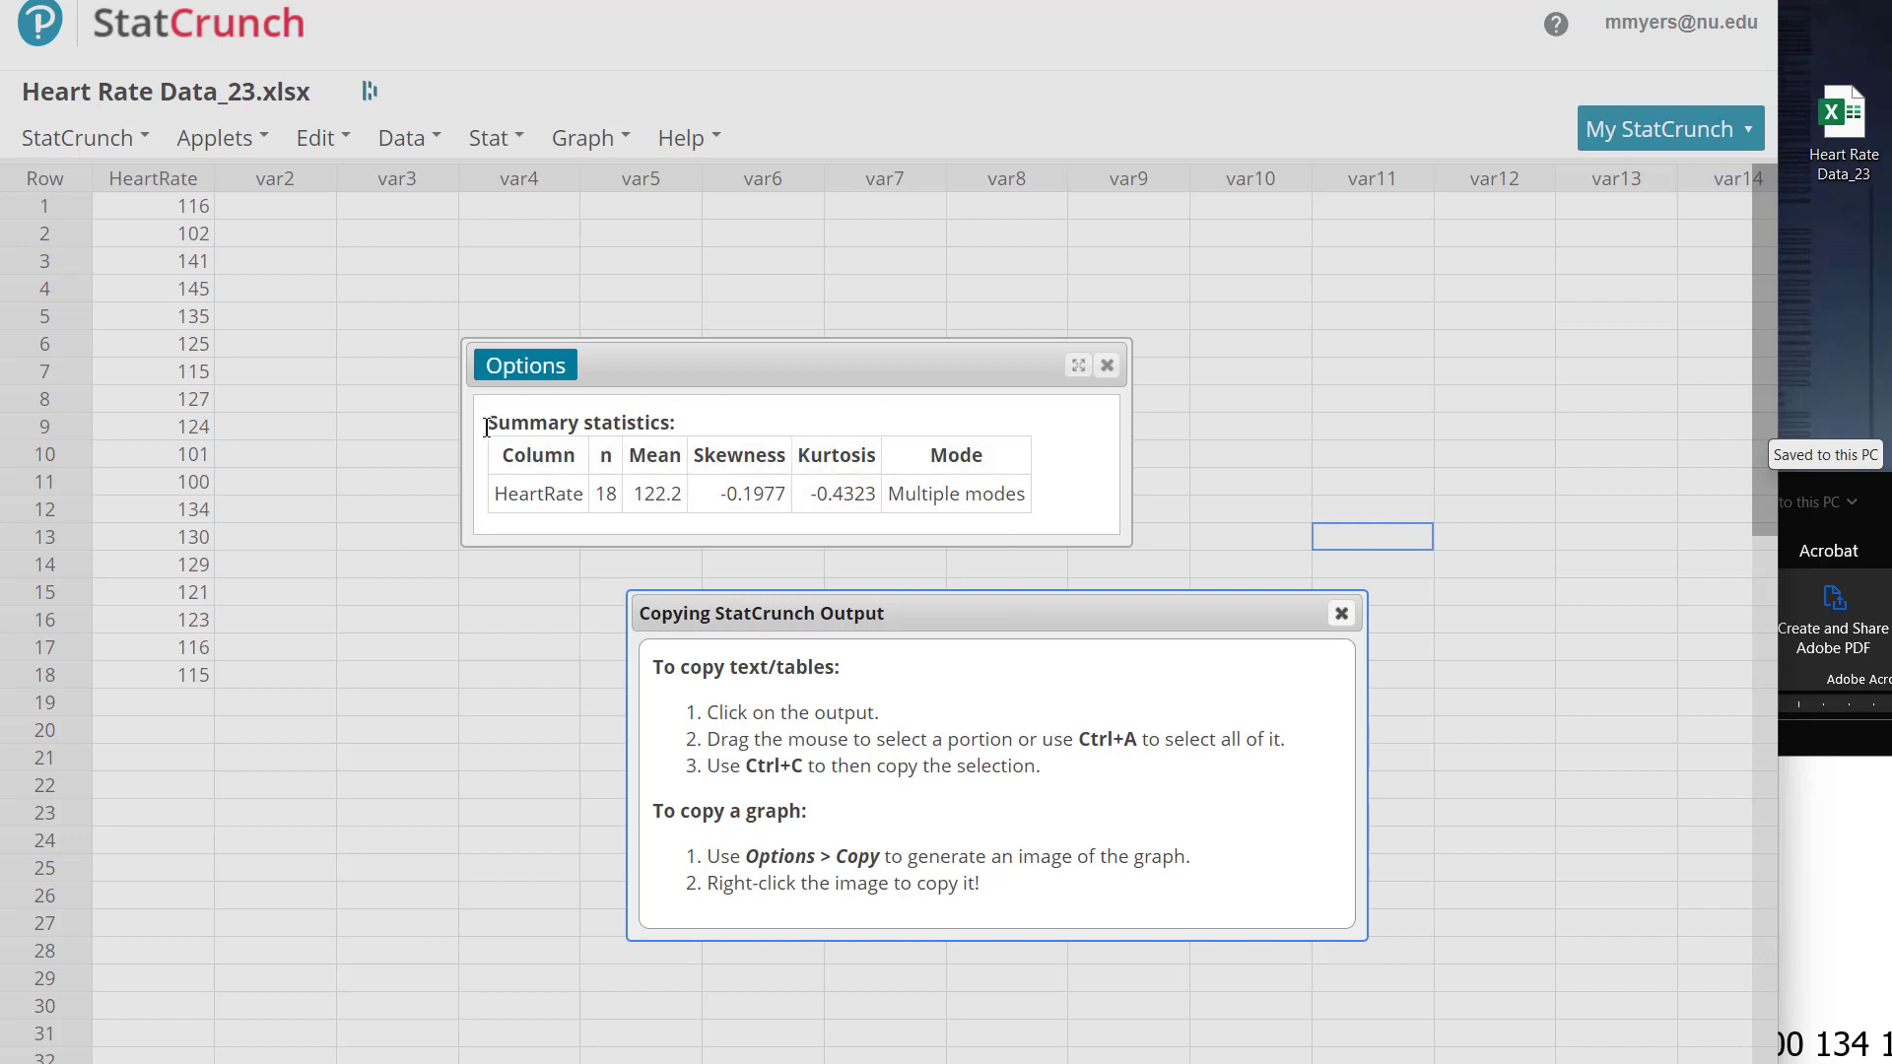
{"action": "left_click_drag", "start_coordinate": [486, 426], "coordinate": [1056, 498]}
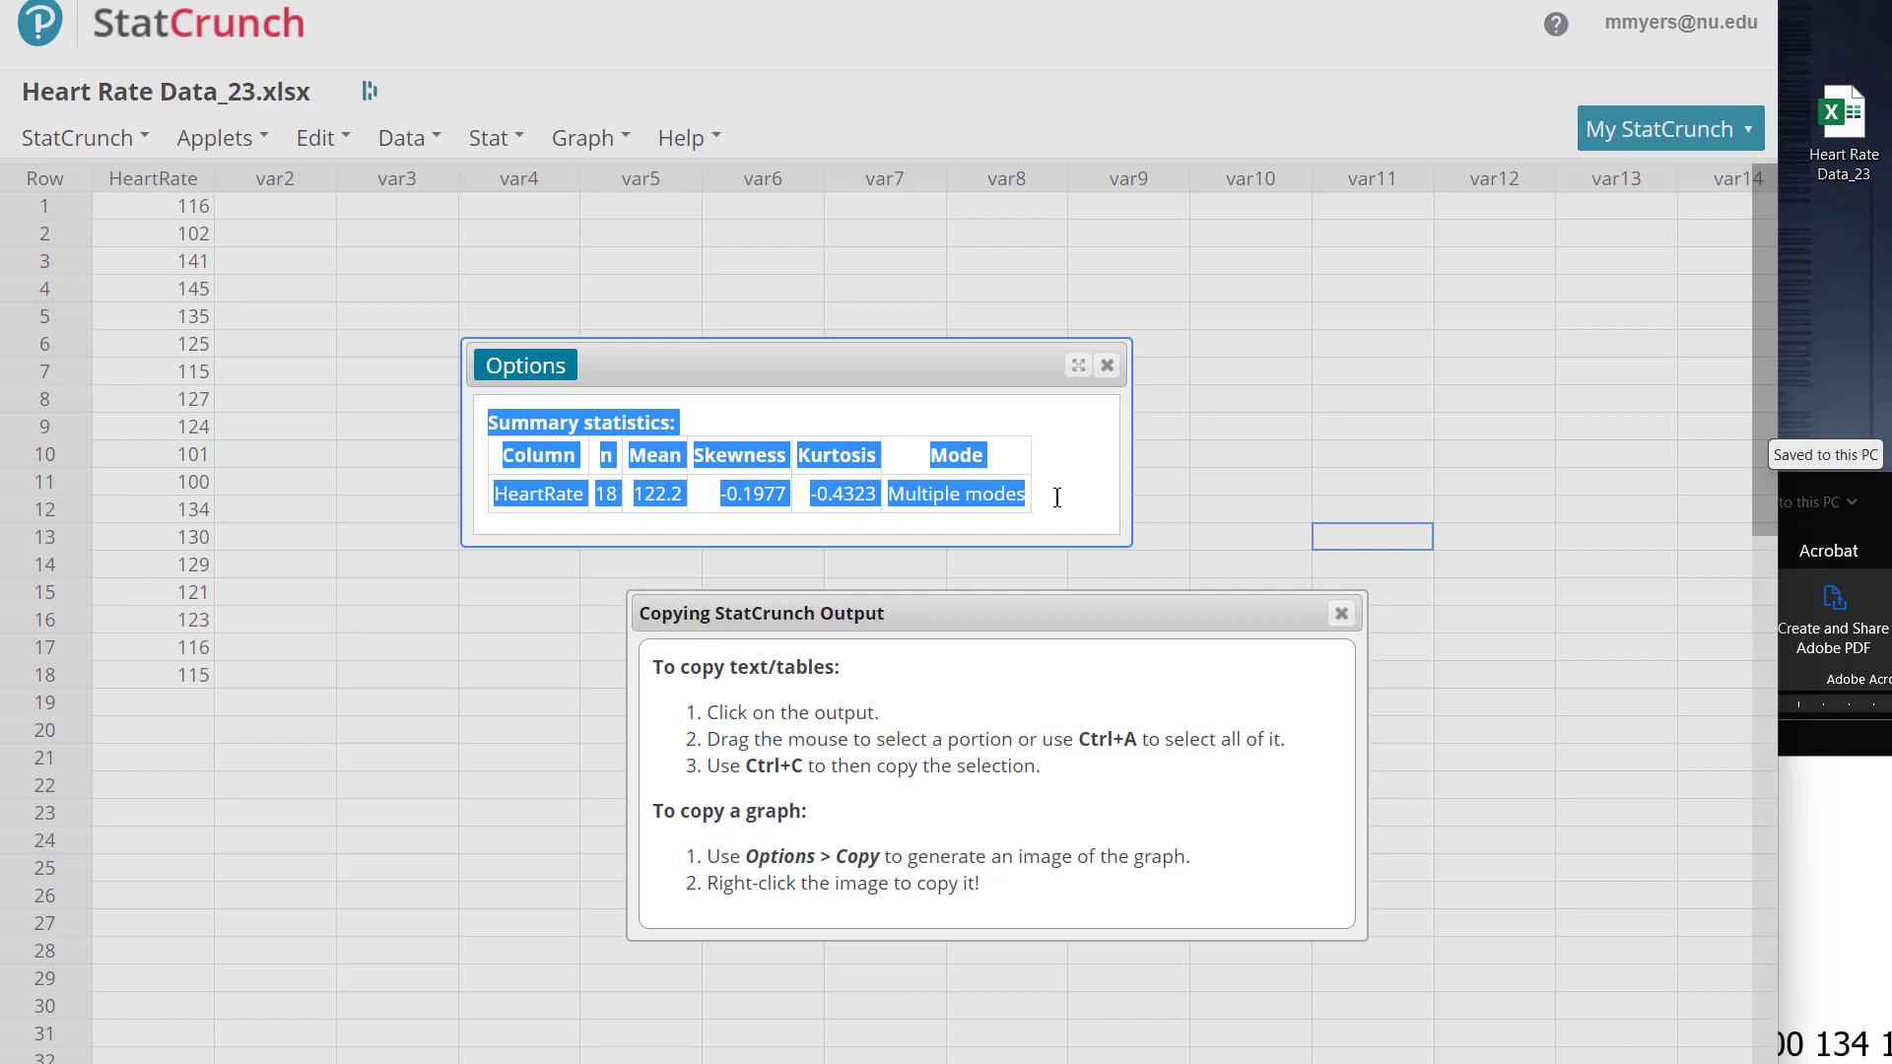
- Switch to the Word document, move its window into view, and paste the summary statistics below the heart rate data
{"action": "left_click", "coordinate": [1672, 1060]}
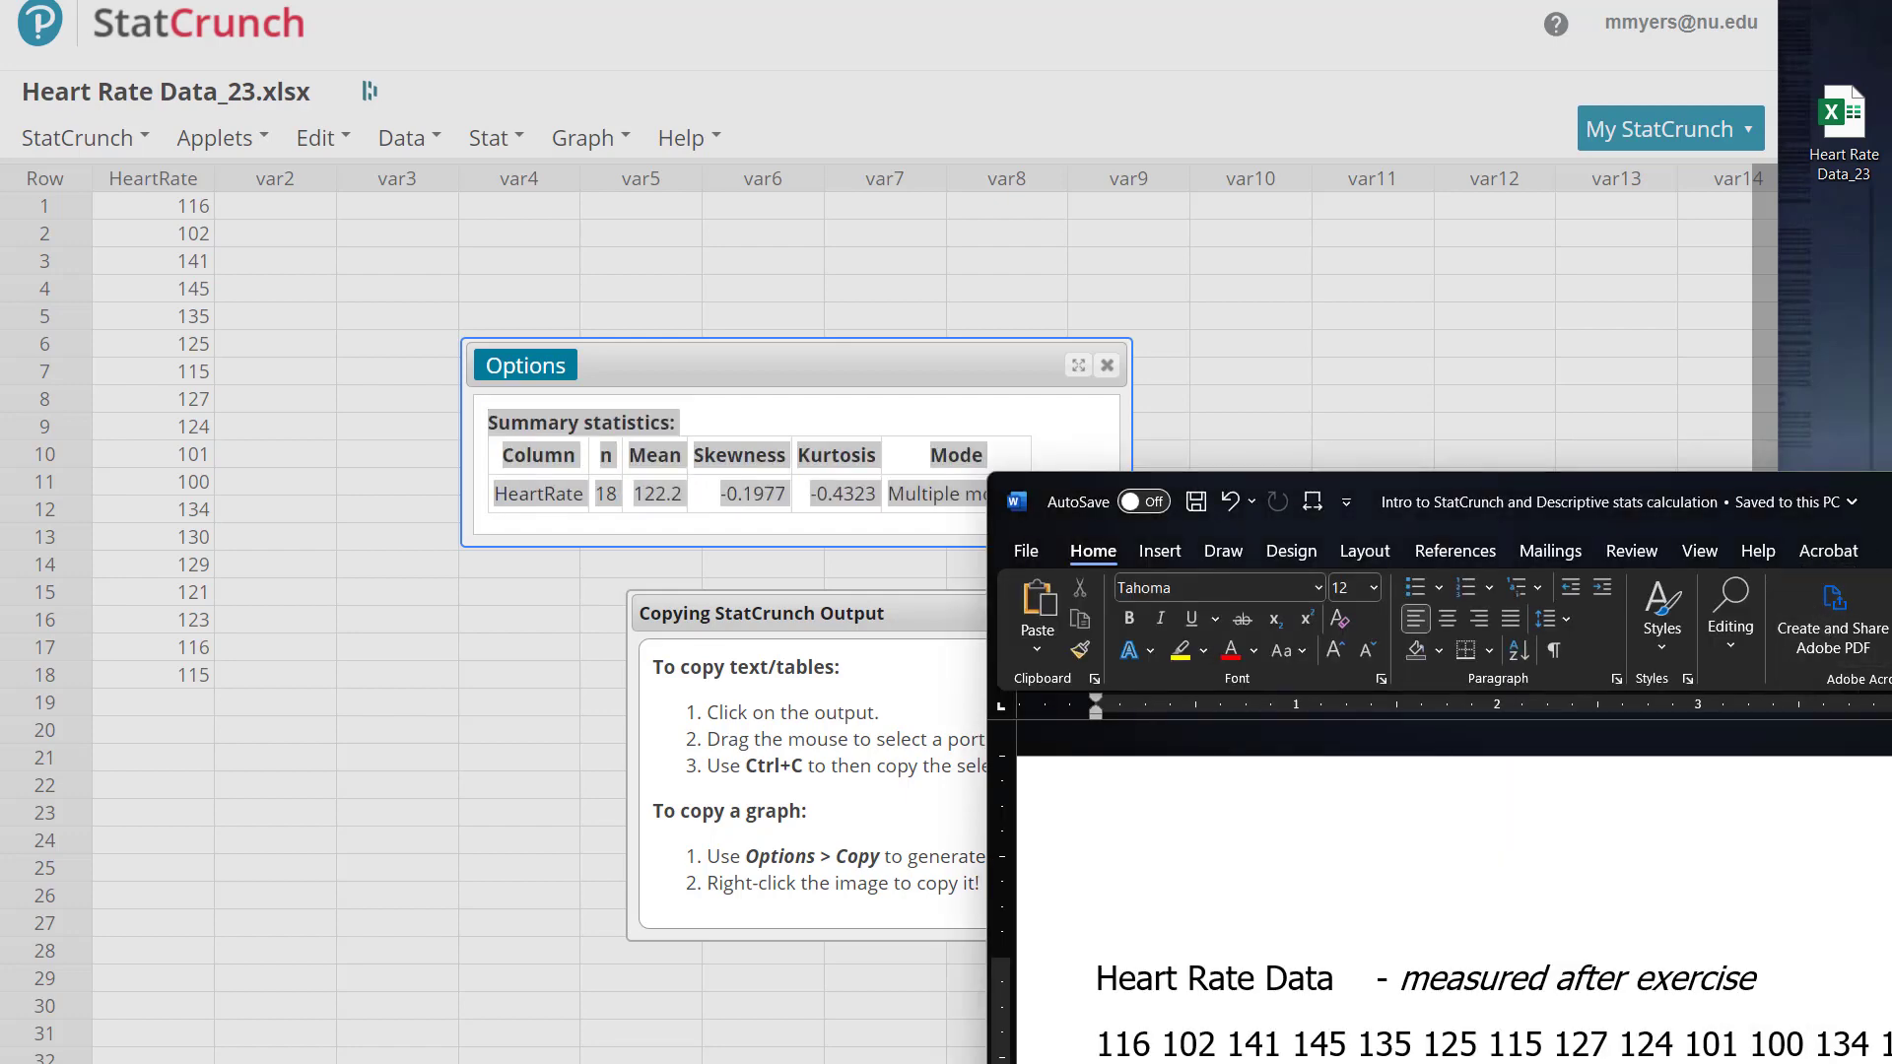
{"action": "left_click_drag", "start_coordinate": [1557, 497], "coordinate": [1434, 138]}
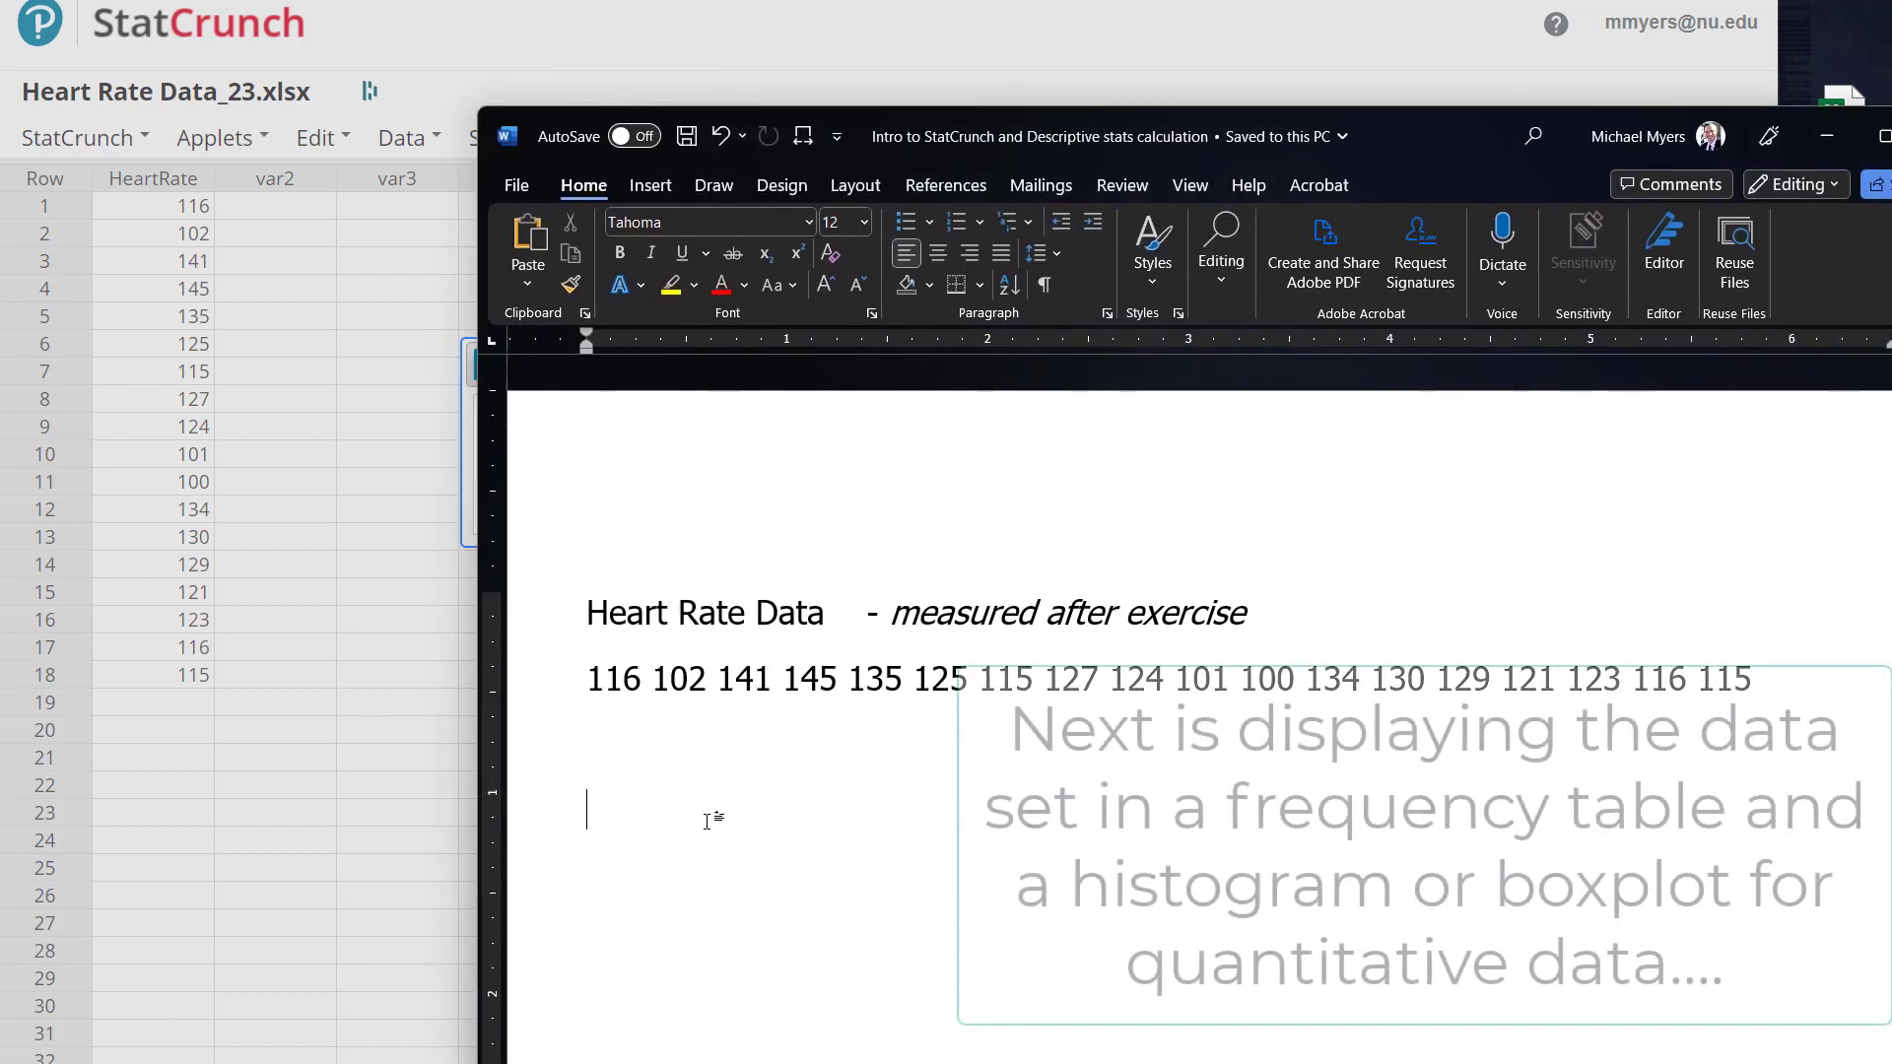
{"action": "key", "text": "ctrl+v"}
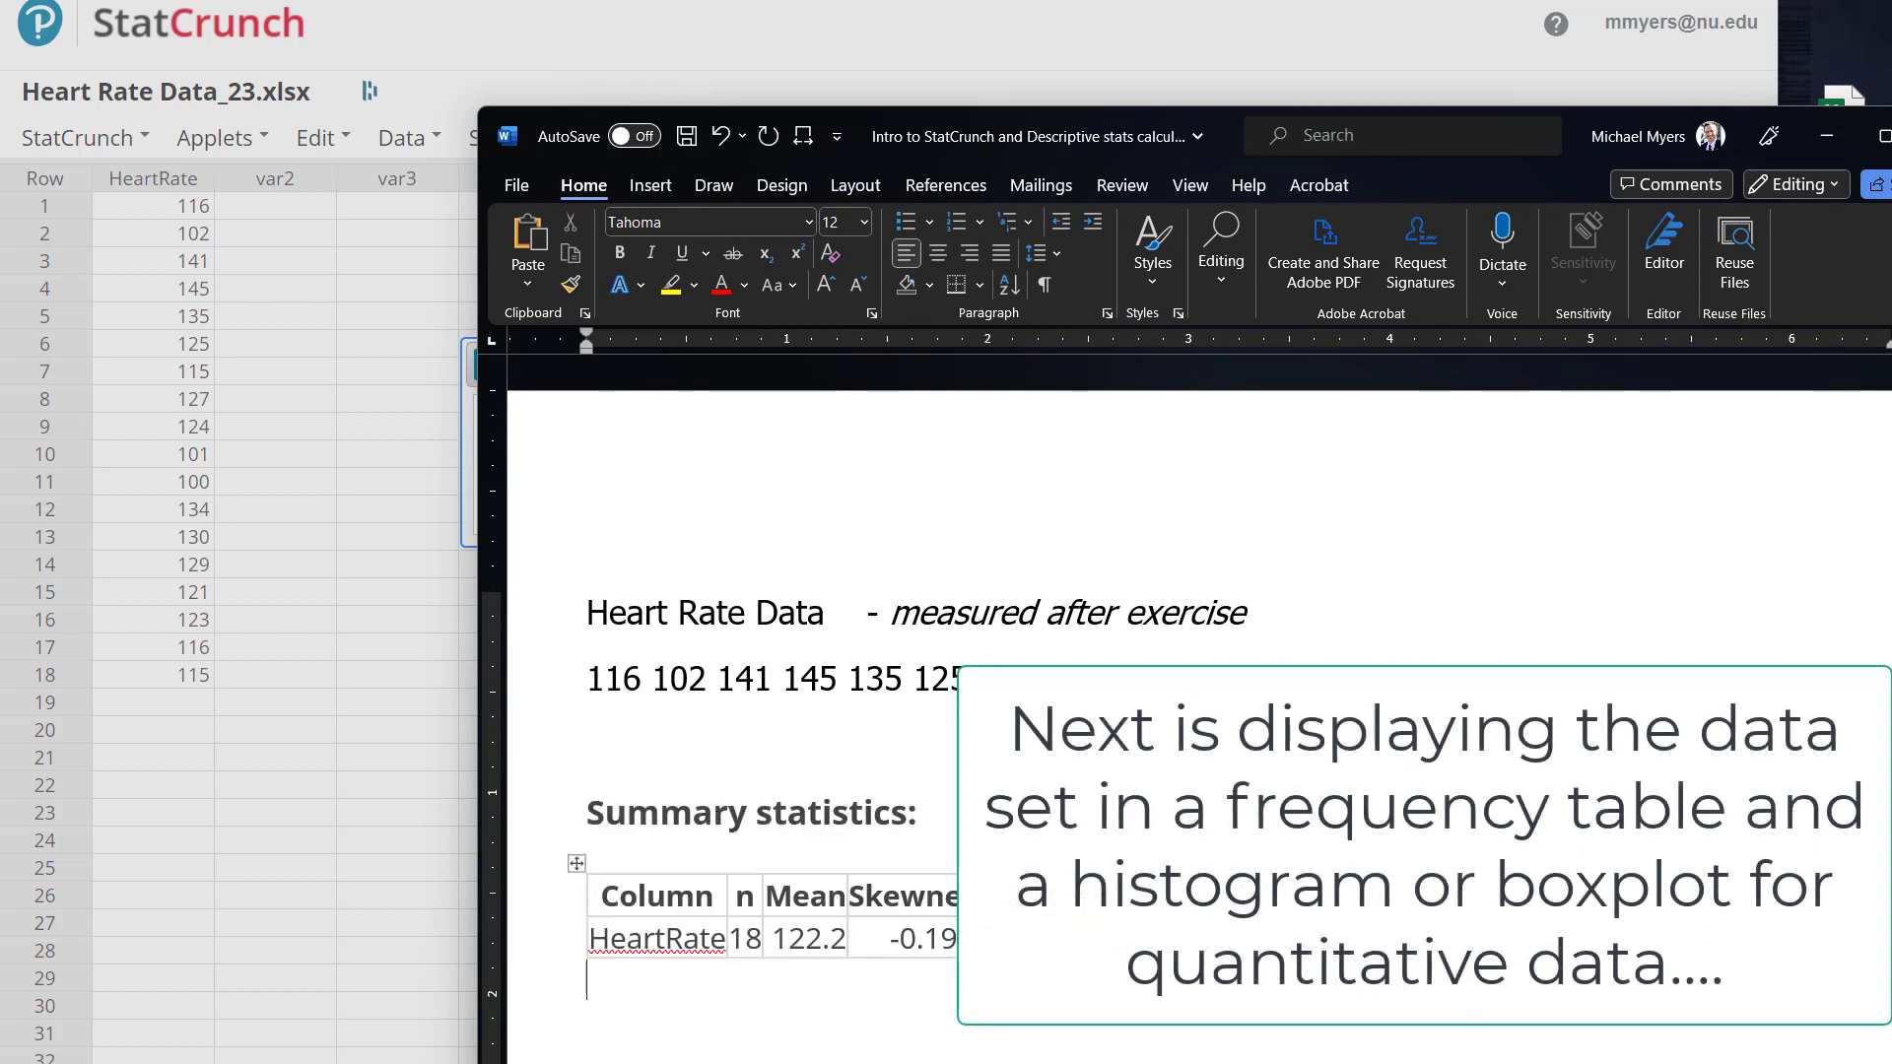
{"action": "left_click", "coordinate": [1348, 938]}
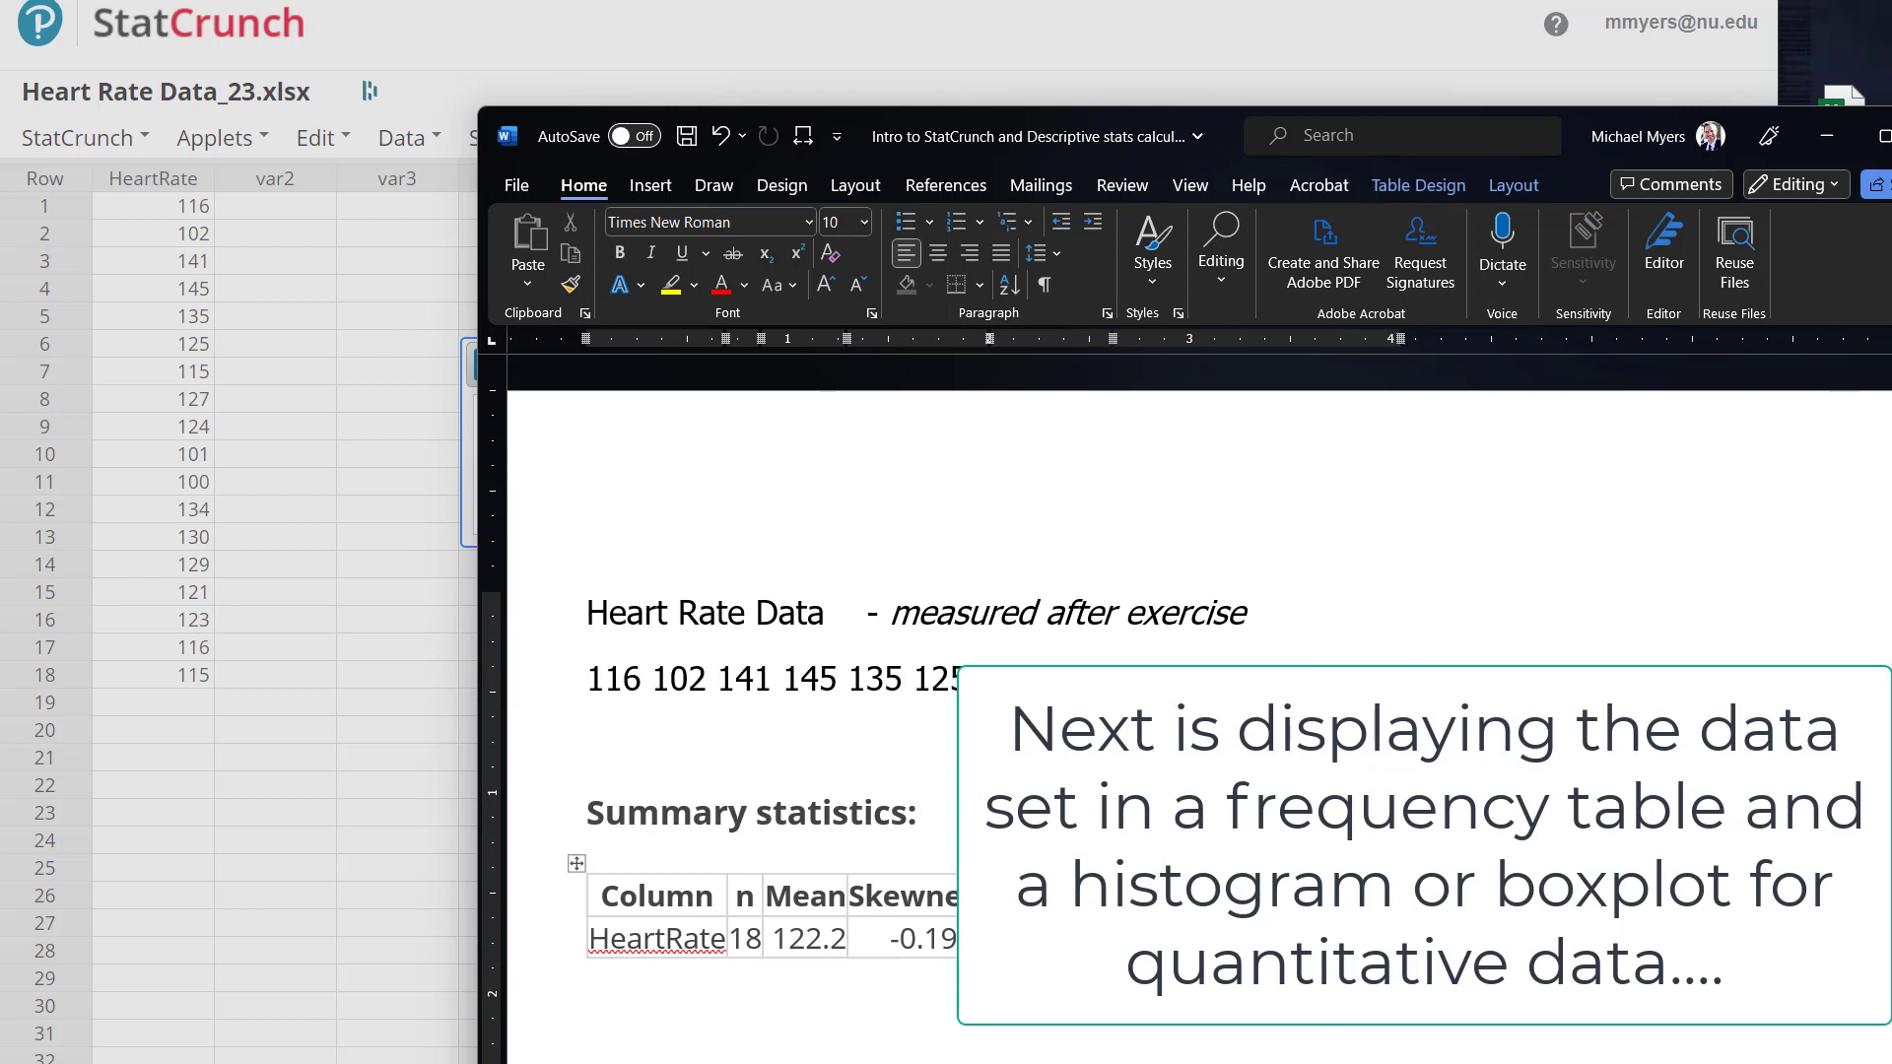